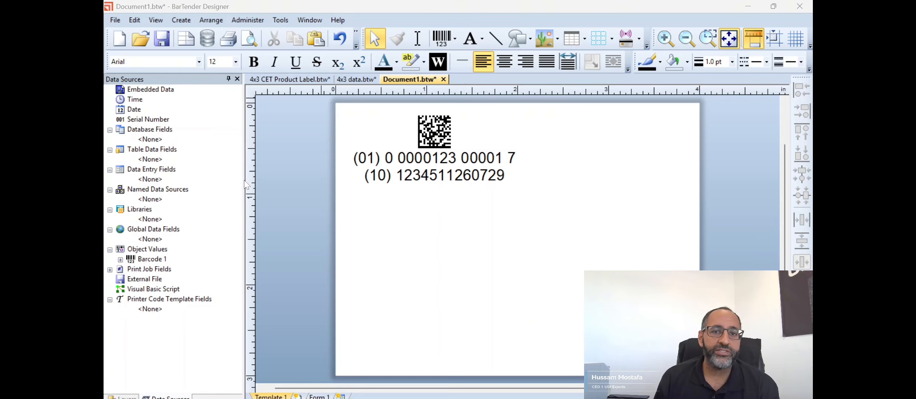
- Create a blank 4 x 3 in portrait document for the EPSON CW-C4000u printer, with custom stock settings, full page media and no background
left_click(125, 41)
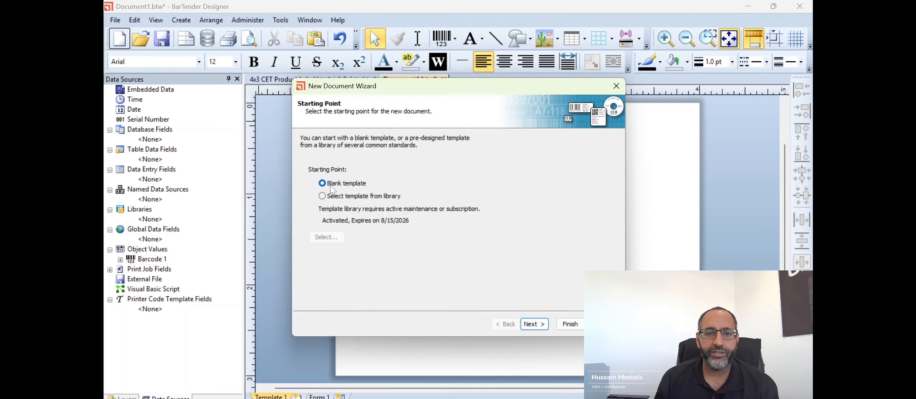
left_click(539, 326)
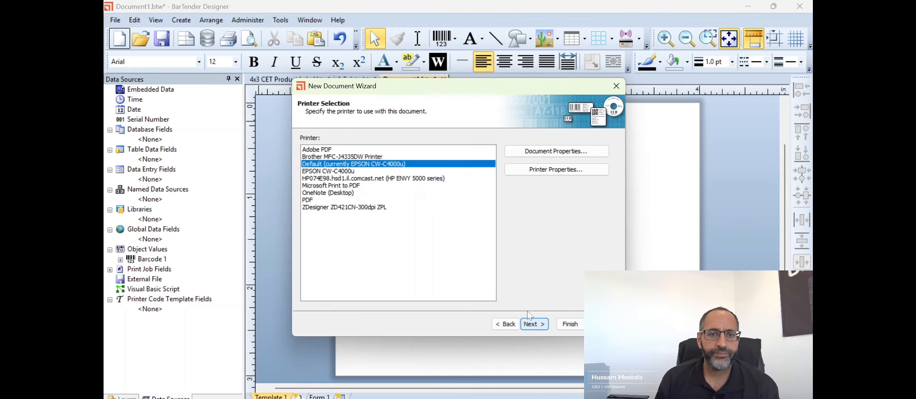
left_click(337, 172)
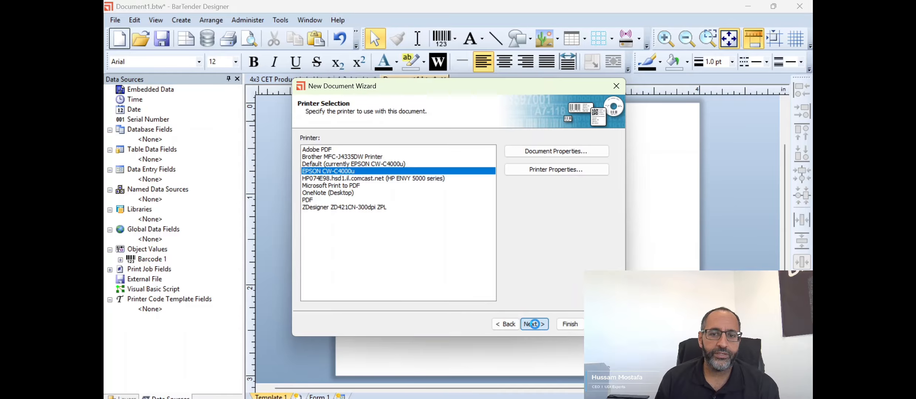
left_click(534, 324)
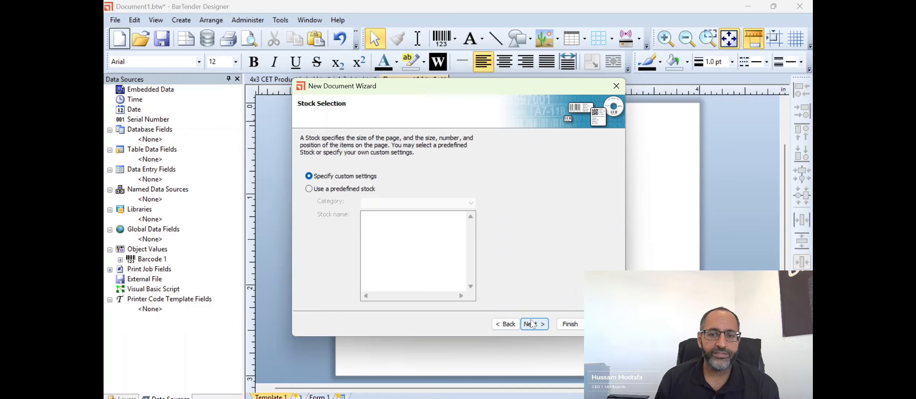
left_click(534, 325)
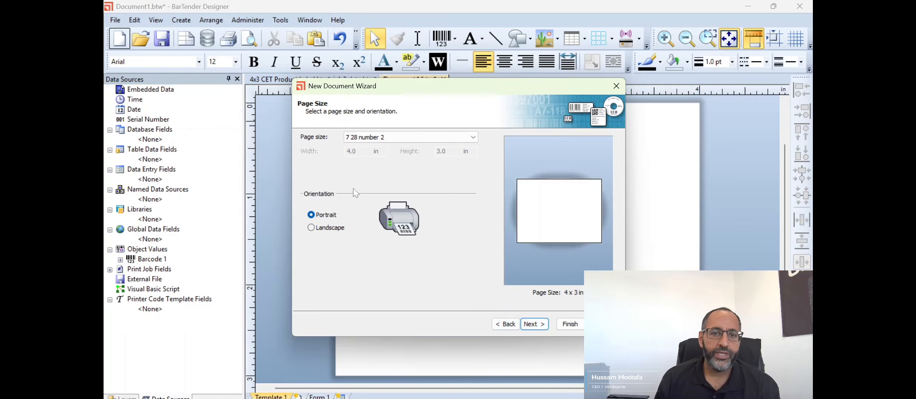
left_click(537, 326)
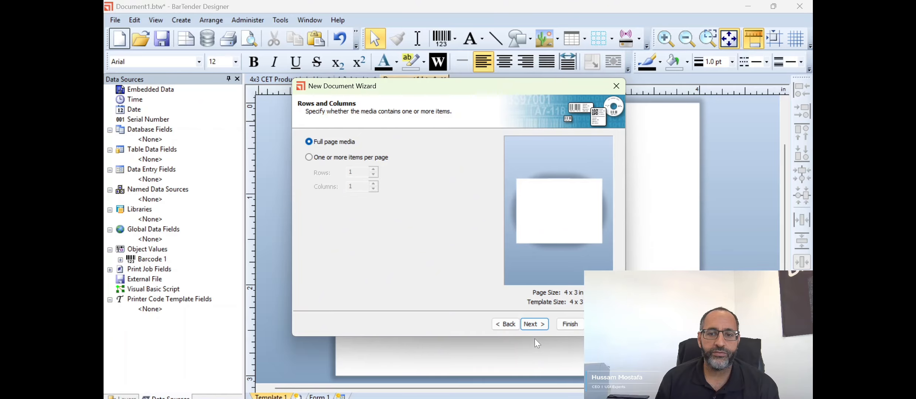
left_click(536, 324)
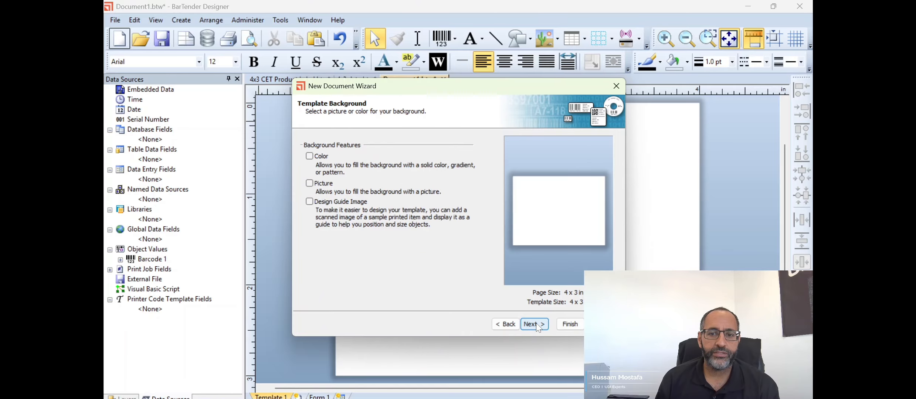
left_click(538, 325)
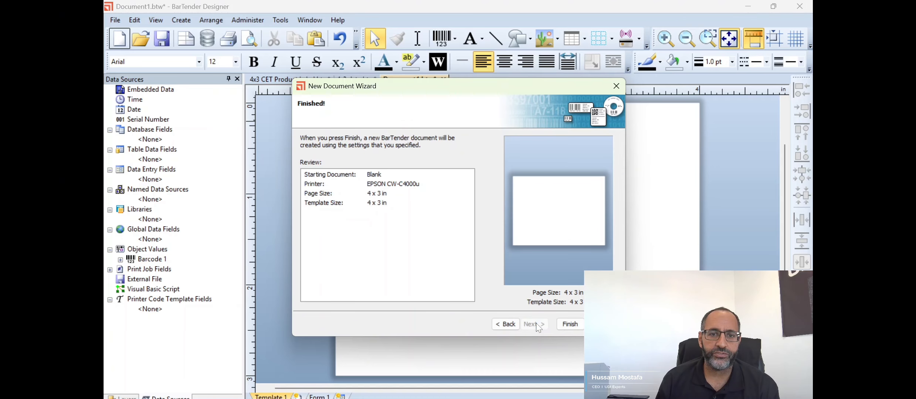
left_click(571, 324)
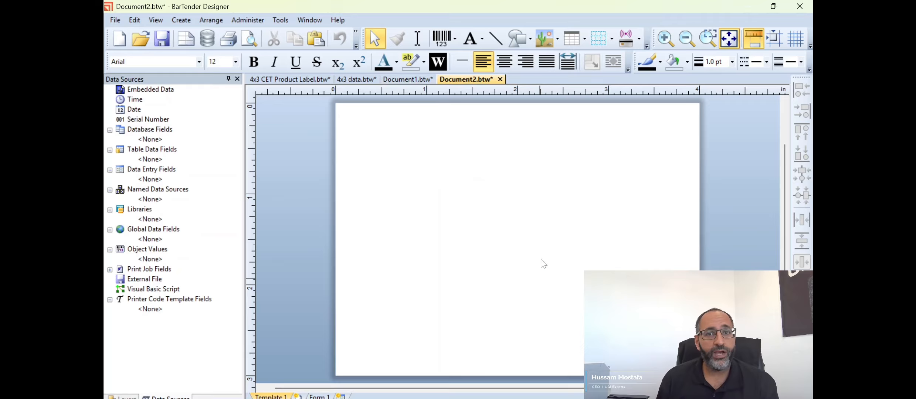
- Place a GS1 DataMatrix barcode on the template and move it fully inside the label's upper-left area
left_click(455, 41)
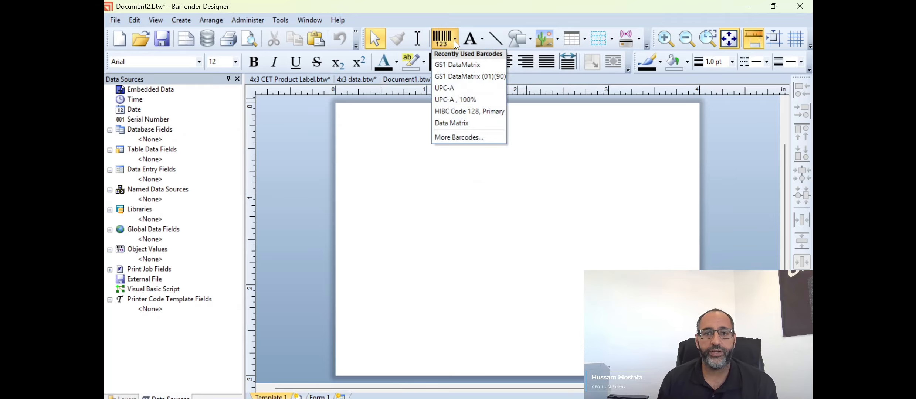
left_click(457, 65)
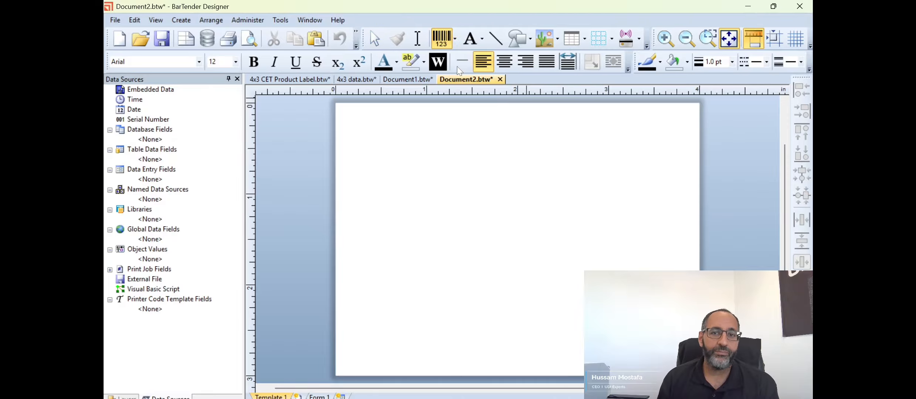
left_click(359, 120)
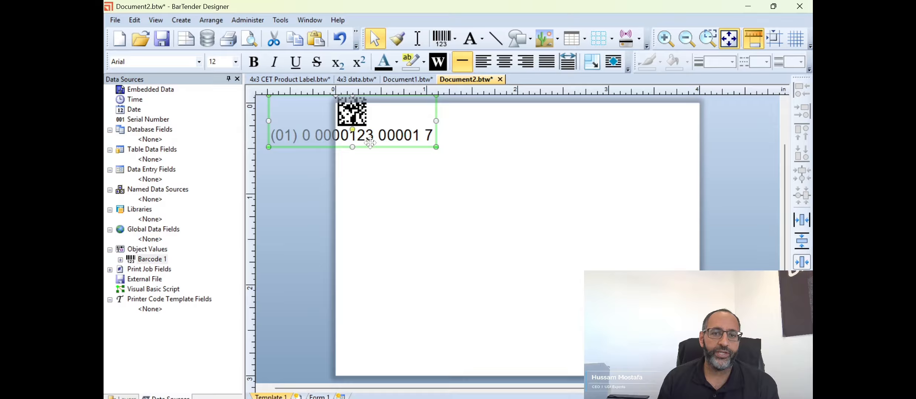
left_click_drag(398, 144, 474, 163)
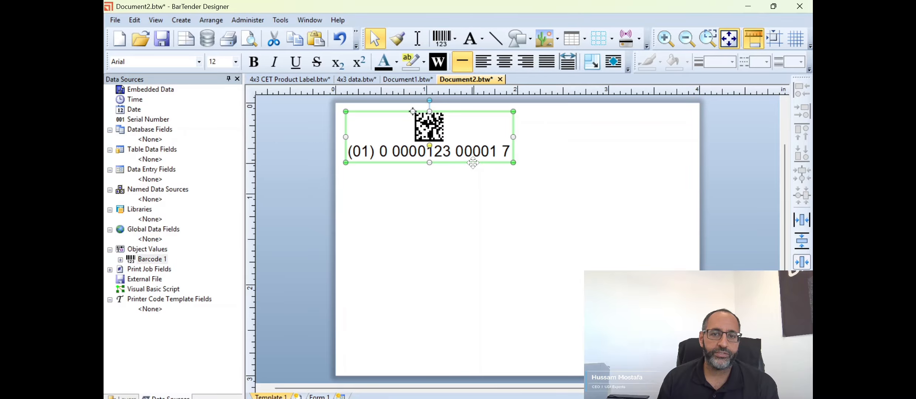
- Open the barcode's properties and examine the embedded data of its GTIN data source
double_click(437, 131)
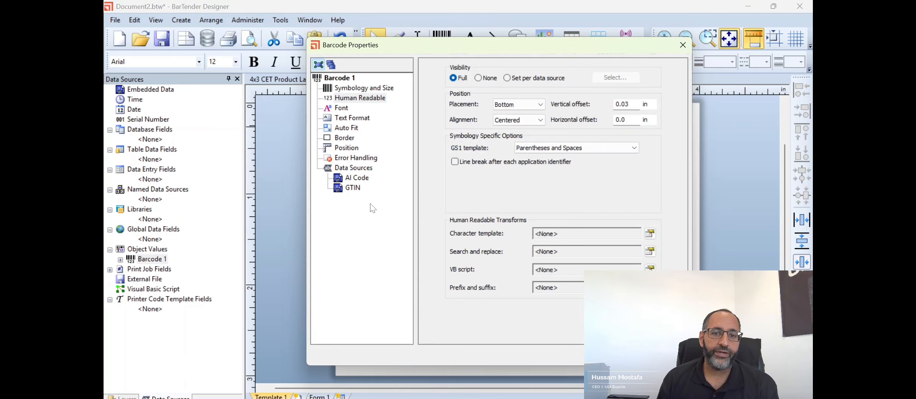
left_click(359, 168)
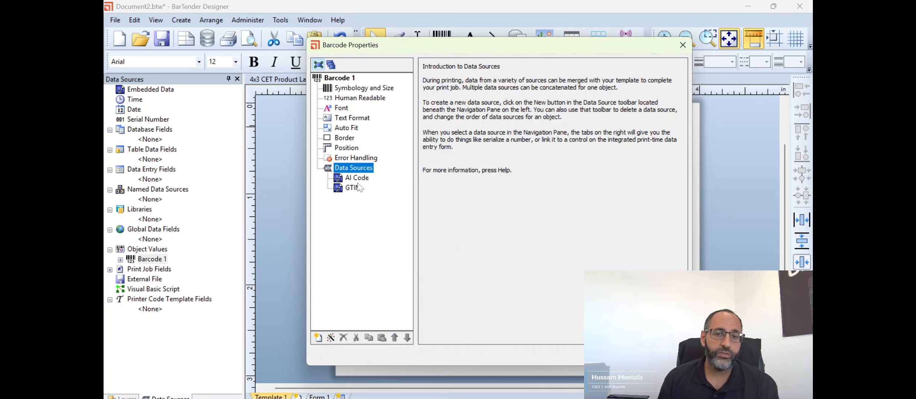
left_click(353, 189)
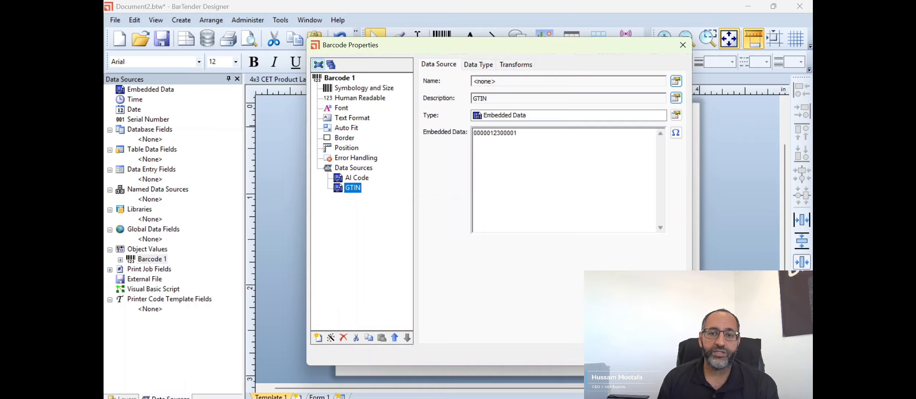
left_click(474, 138)
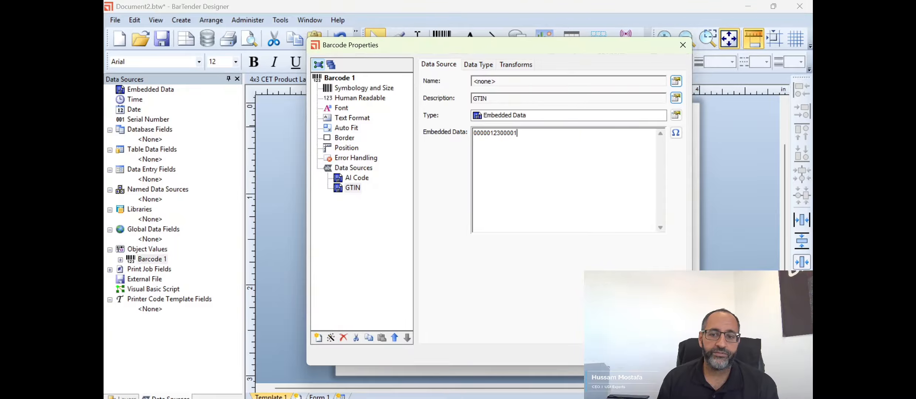
- Start the GS1 Application Identifier Data Source Wizard for the barcode, keeping the existing data sources and inserting the new one
left_click(354, 168)
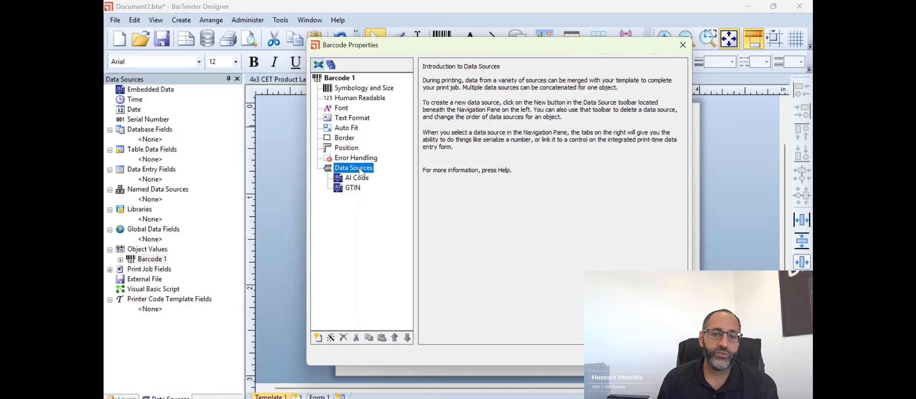
left_click(331, 339)
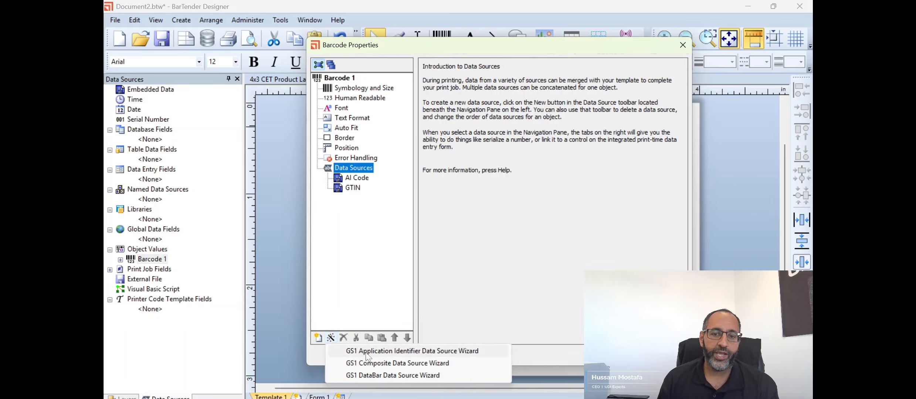
left_click(368, 353)
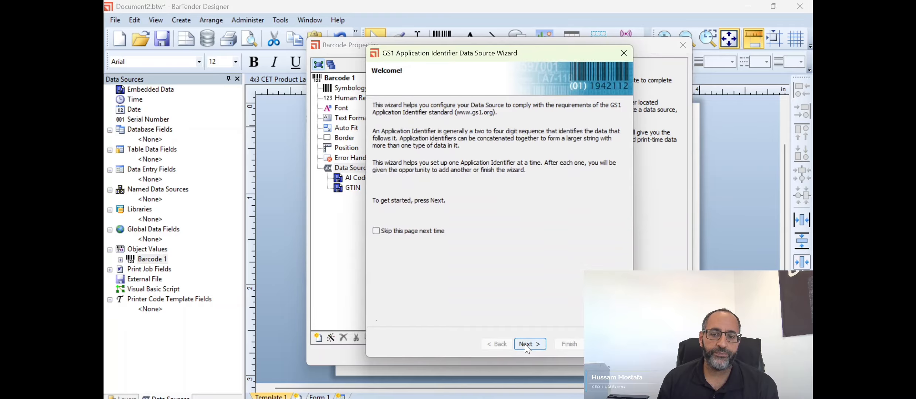
left_click(527, 345)
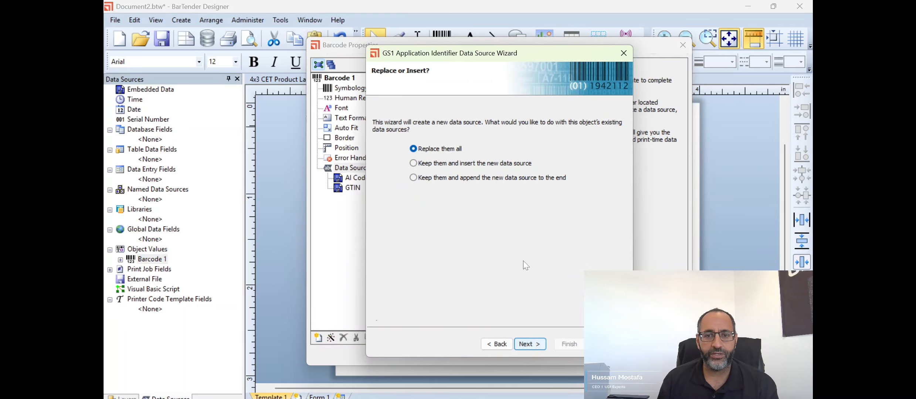
left_click(490, 165)
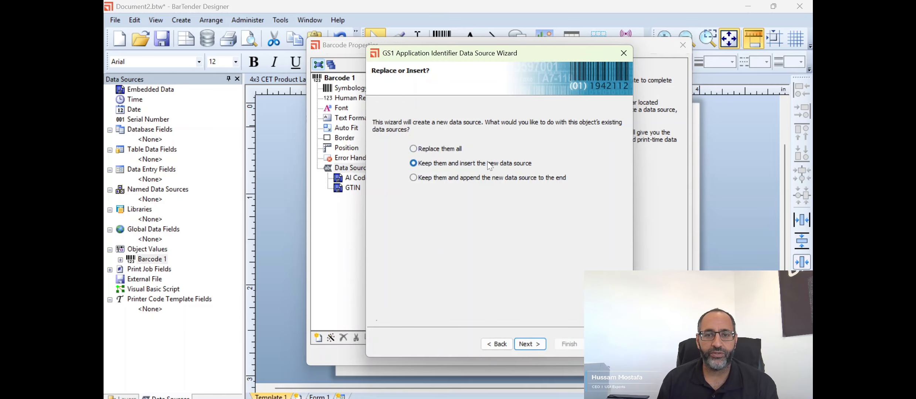
left_click(530, 348)
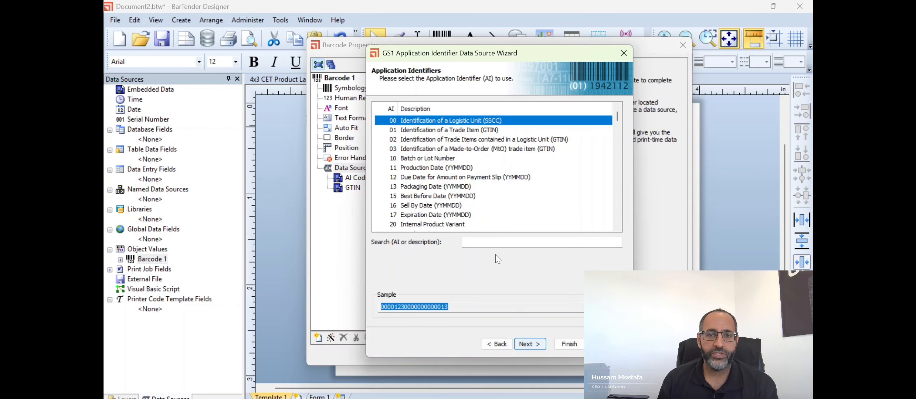
- Add application identifier 10, Batch or Lot Number, as Embedded Data with the value 12345
left_click(413, 159)
left_click(529, 345)
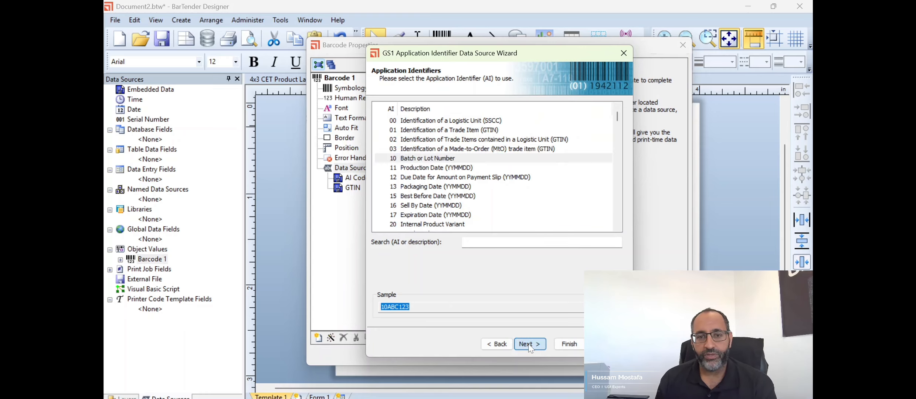
left_click(530, 344)
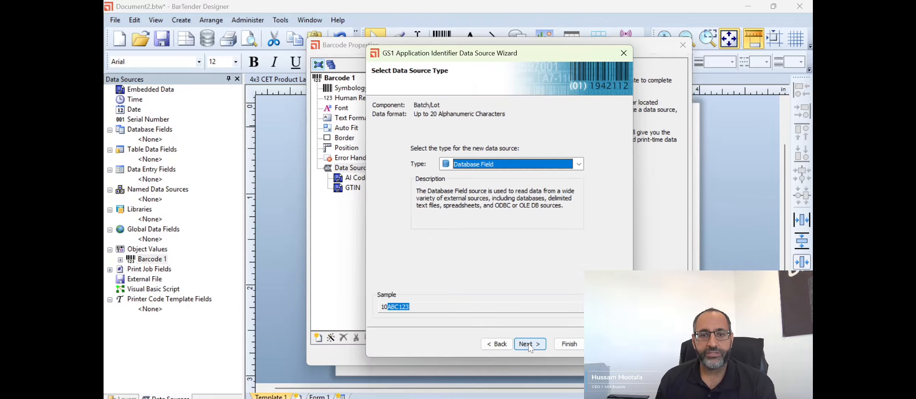
left_click(557, 166)
scroll(549, 181, "up", 1)
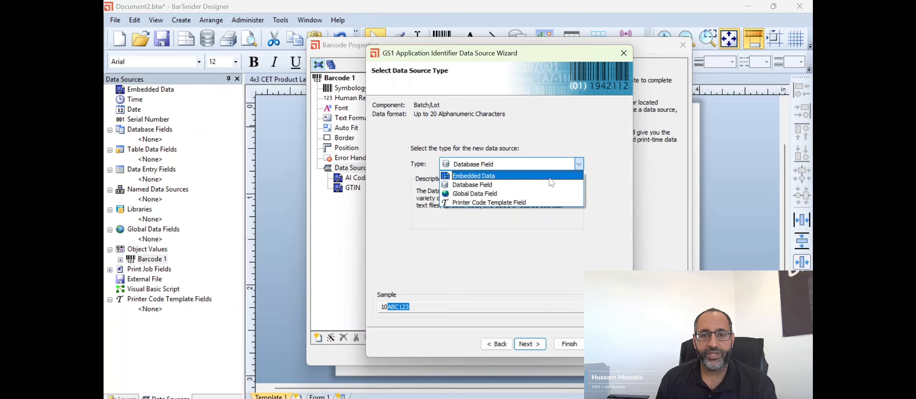
left_click(549, 178)
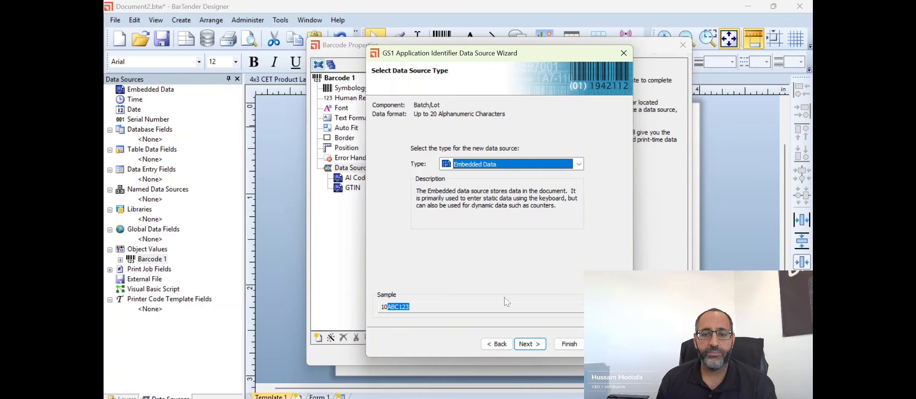
left_click(529, 345)
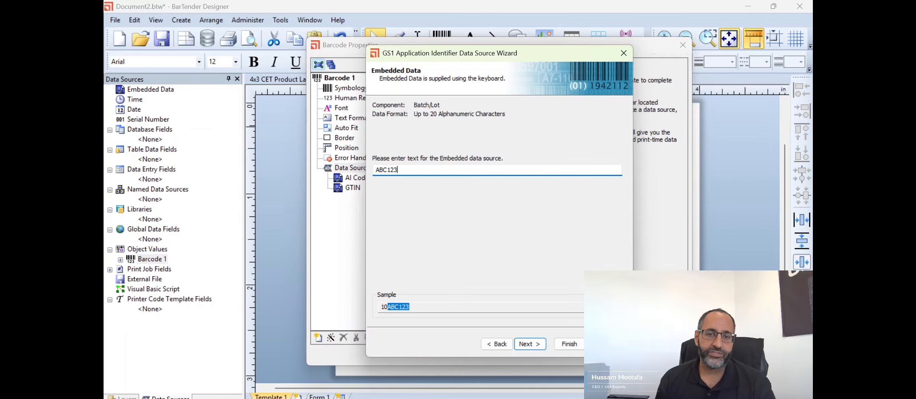
type("12345")
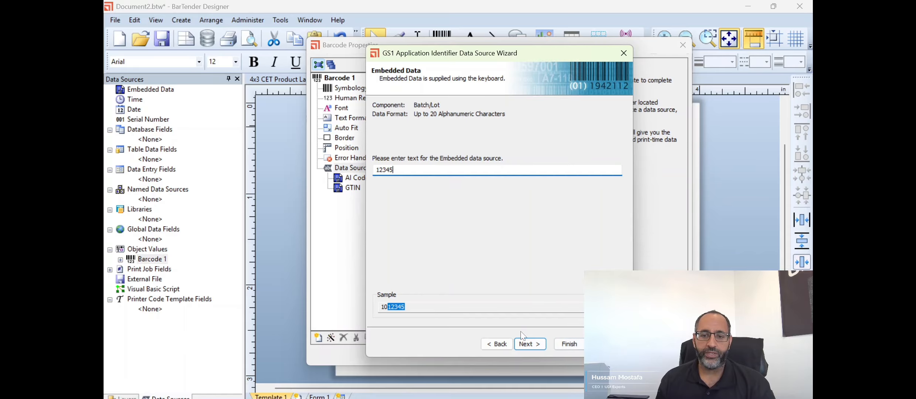
left_click(525, 344)
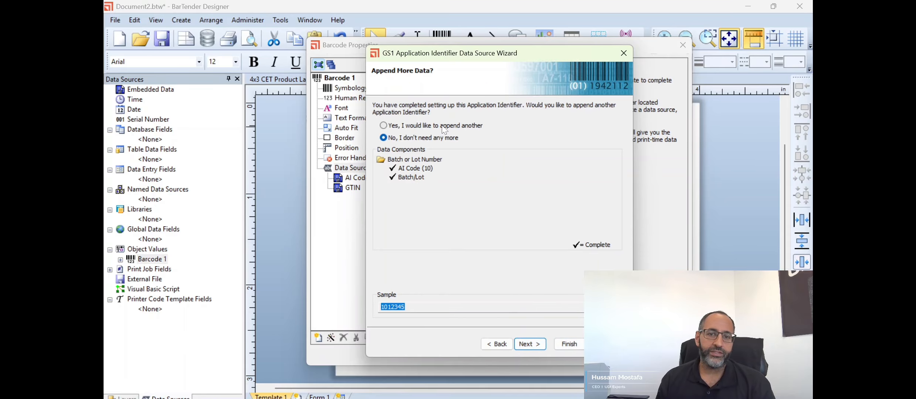
- Append another application identifier to the barcode data, choosing 11, Production Date (YYMMDD)
left_click(443, 126)
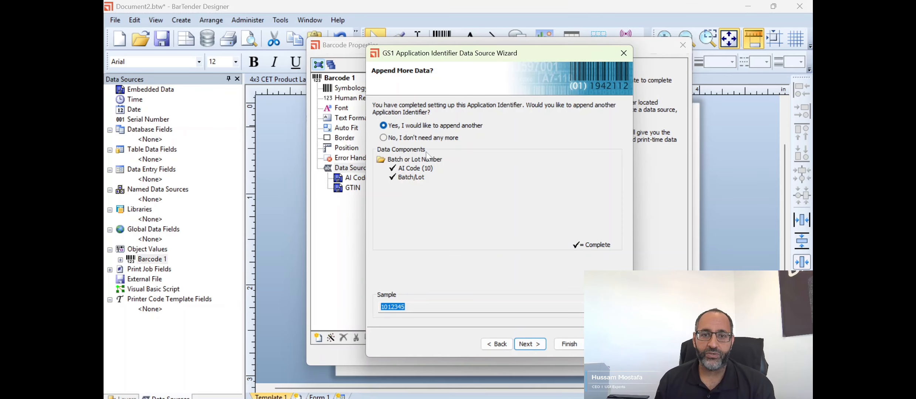
left_click(535, 346)
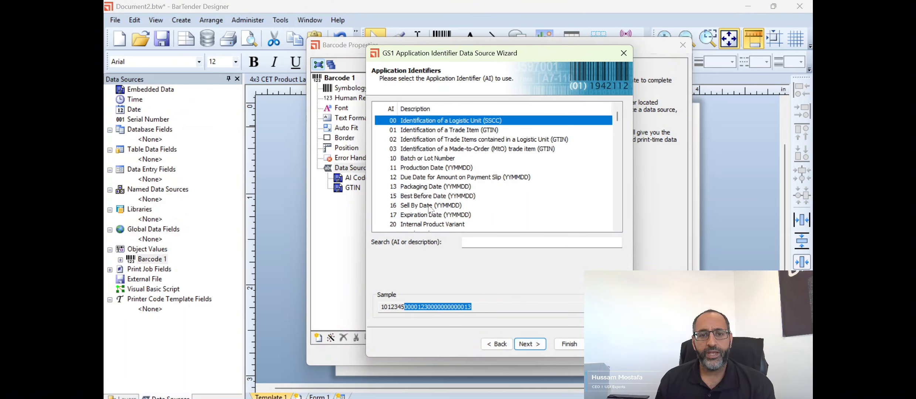
left_click(461, 169)
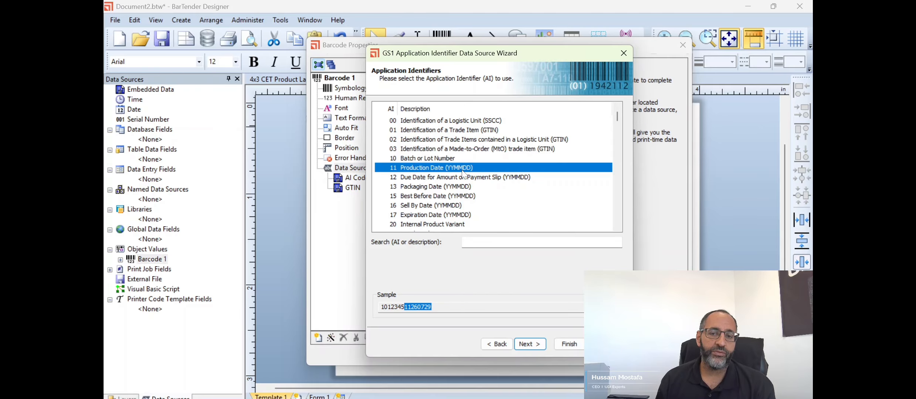
left_click(526, 346)
left_click(525, 346)
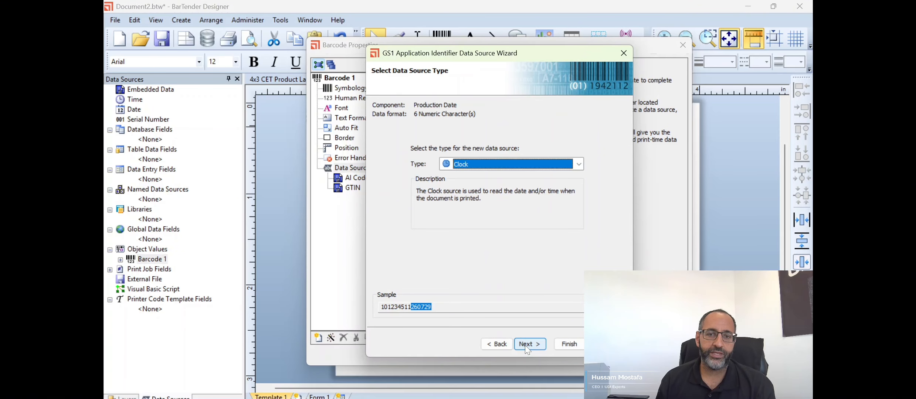
- Make the production date Embedded Data with the value 260729, append no more identifiers and finish the wizard
left_click(525, 165)
left_click(516, 180)
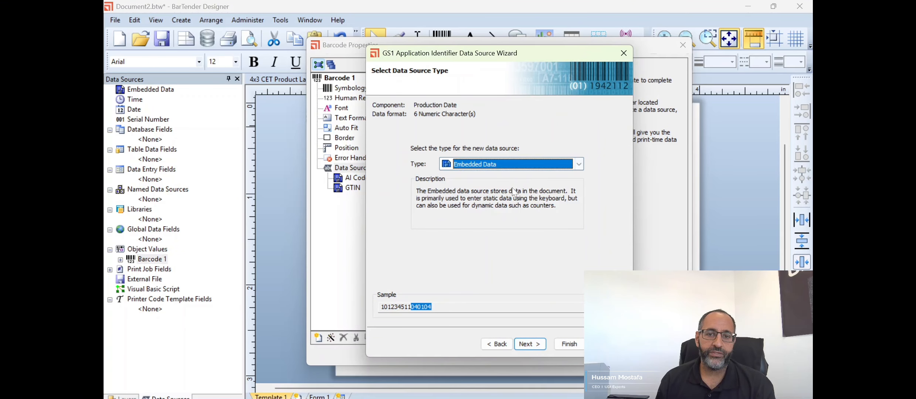
left_click(540, 344)
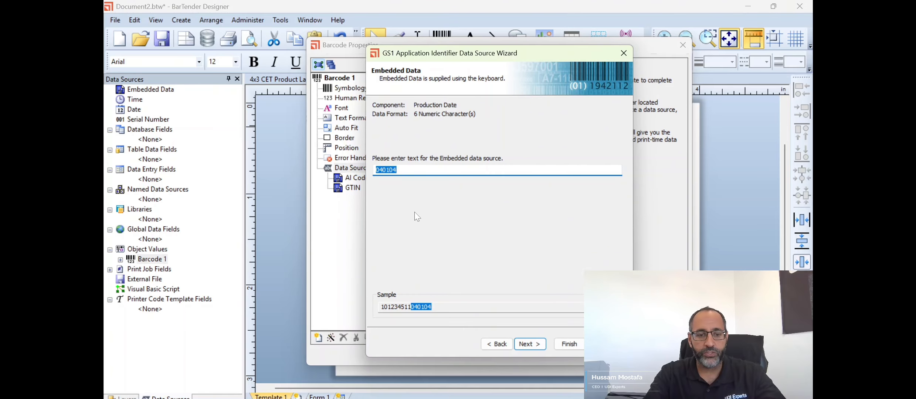
type("26")
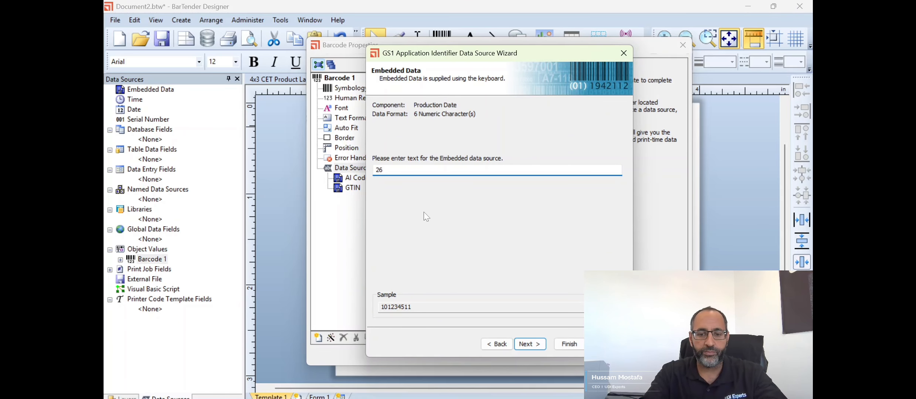
type("07")
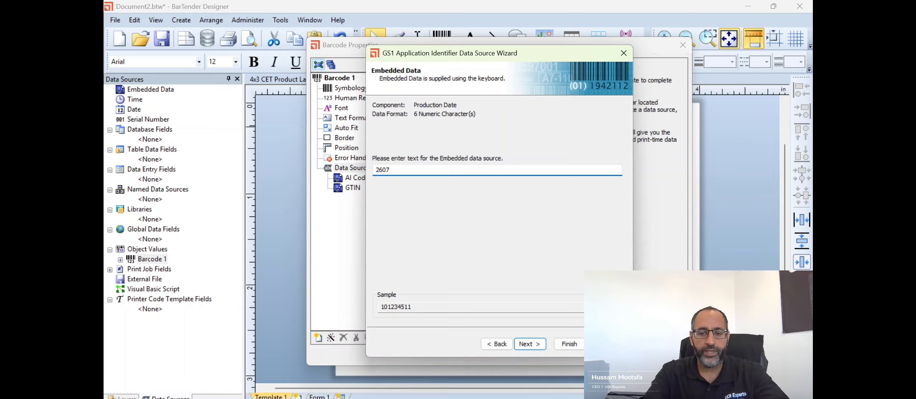
type("29")
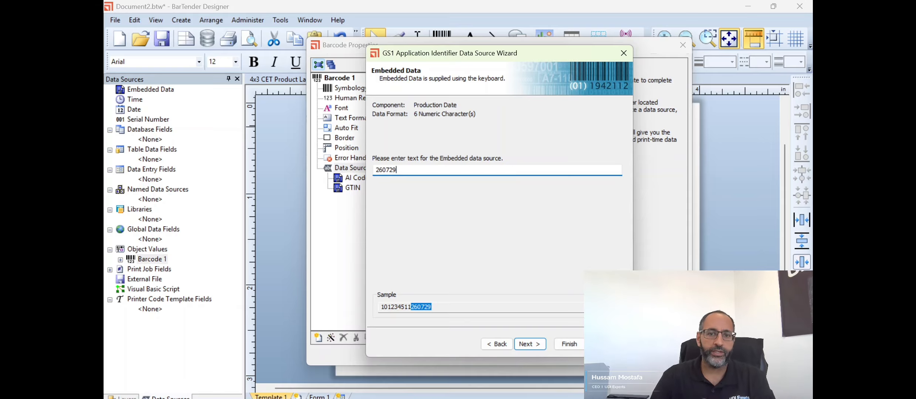
left_click(528, 343)
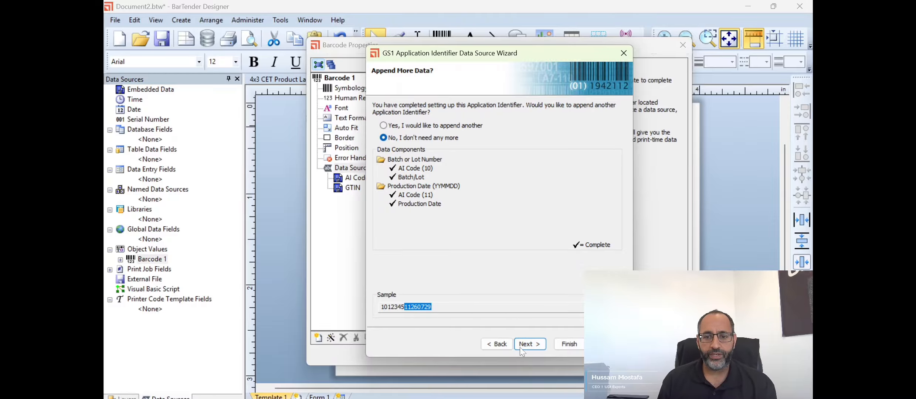
left_click(531, 346)
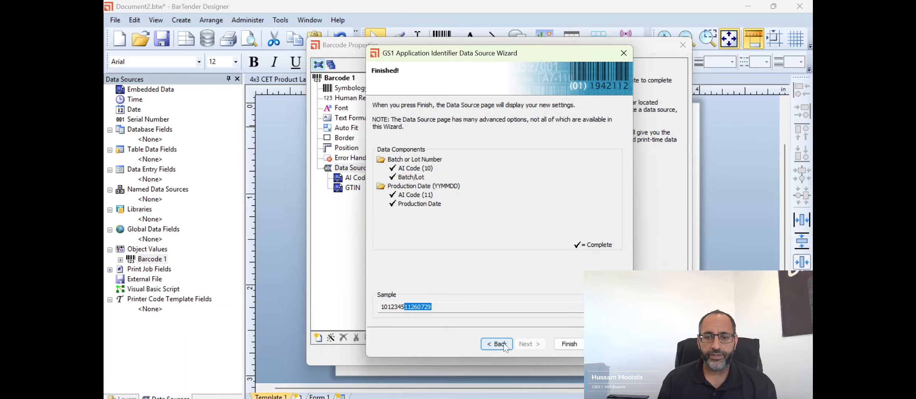
left_click(577, 345)
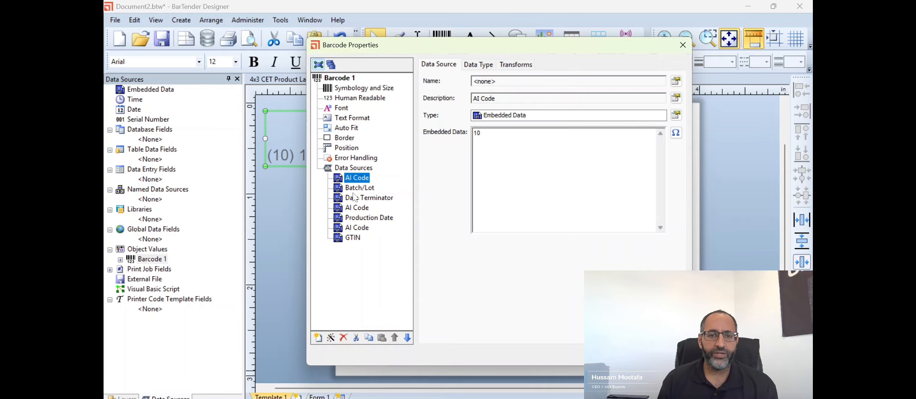
- Move the AI Code data source containing 01 up to the first place in the barcode's data sources
left_click(357, 229)
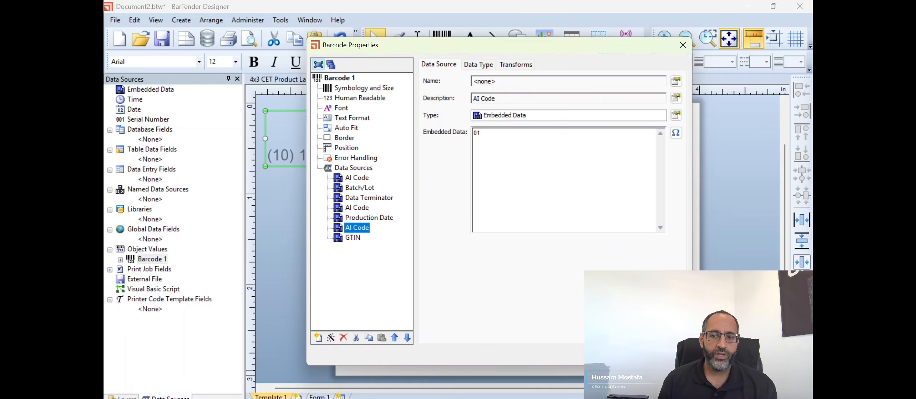
left_click(394, 337)
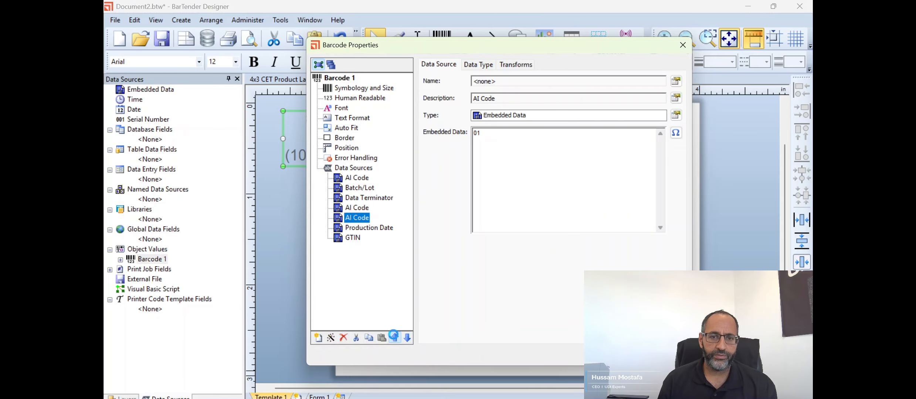
left_click(394, 338)
left_click(395, 338)
left_click(394, 336)
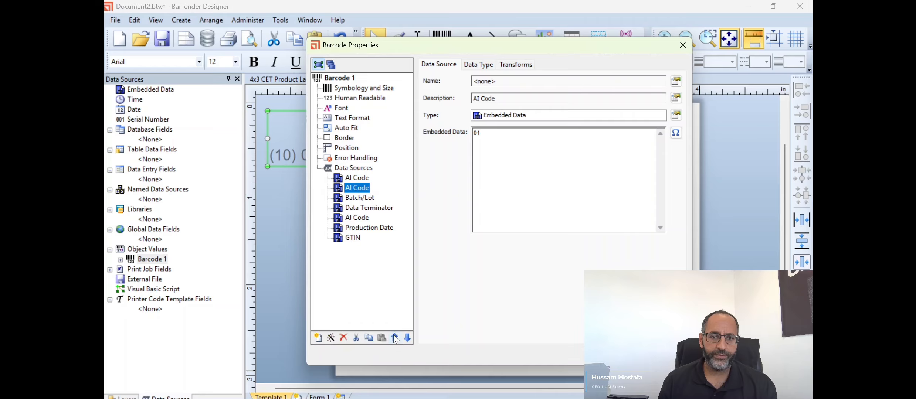
left_click(394, 336)
- Move the GTIN data source up so that it directly follows the AI Code 01
left_click(347, 242)
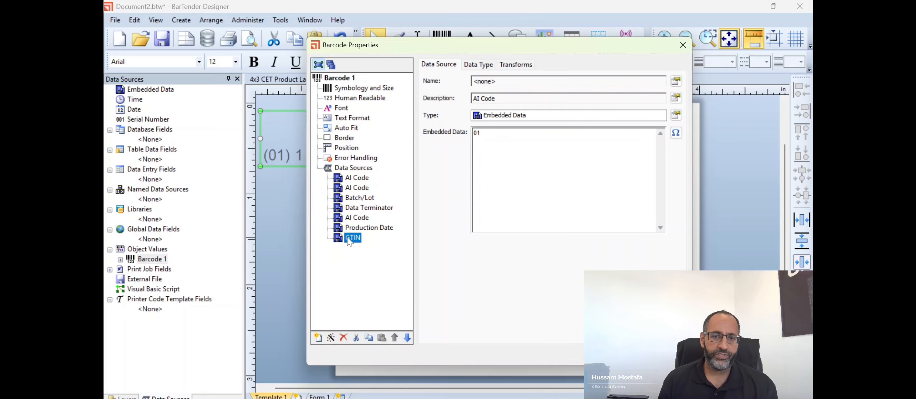
left_click(394, 336)
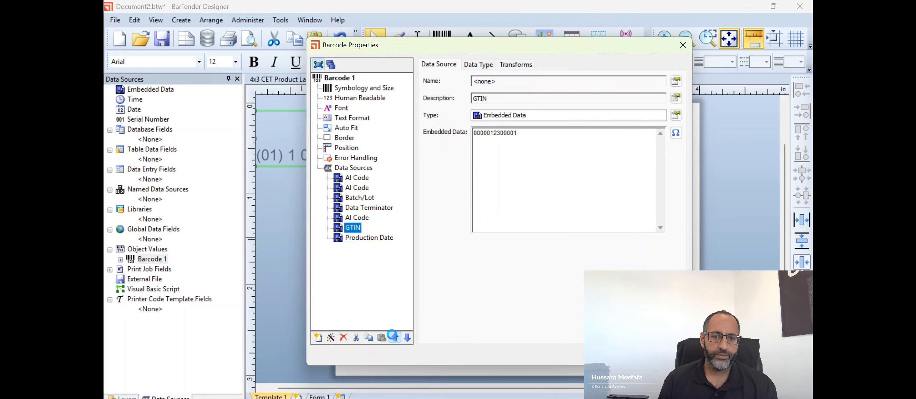
left_click(394, 336)
left_click(394, 337)
left_click(394, 337)
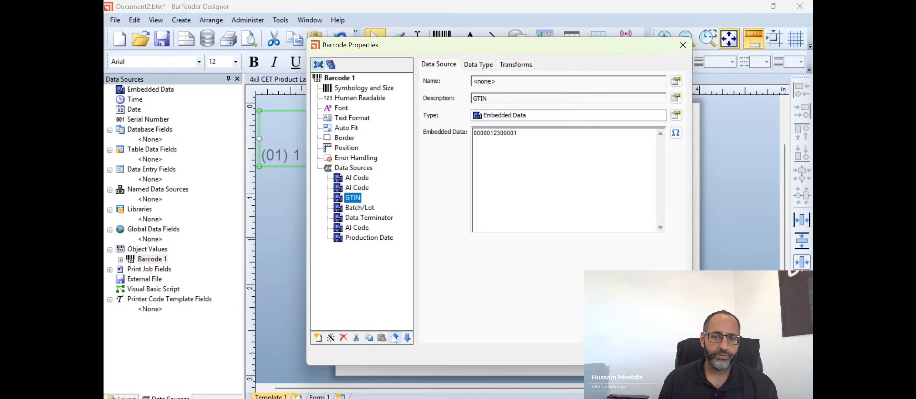
left_click(394, 336)
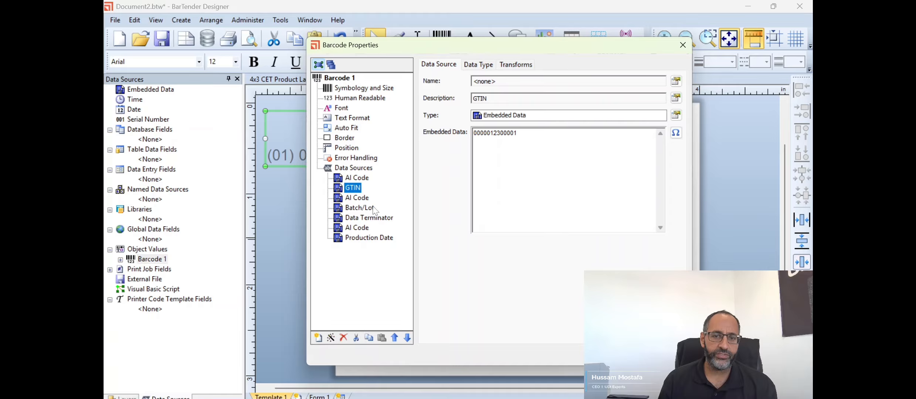
- Examine the embedded data of the remaining AI Code, Batch/Lot and Production Date data sources to check their order
left_click(361, 199)
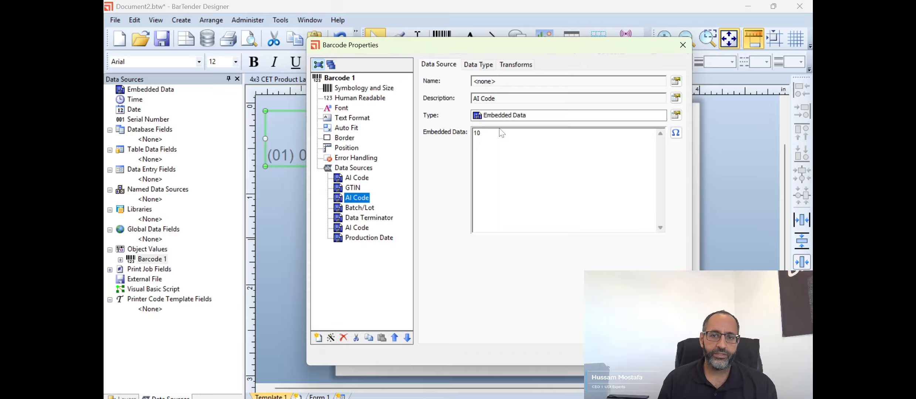
left_click(481, 133)
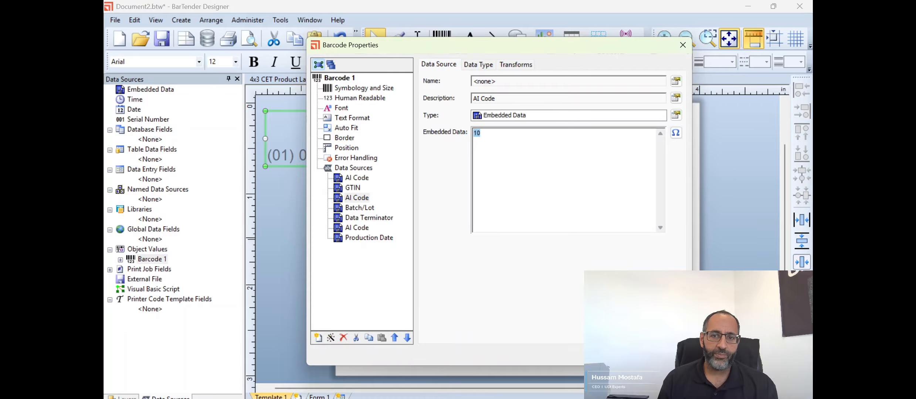
left_click(355, 210)
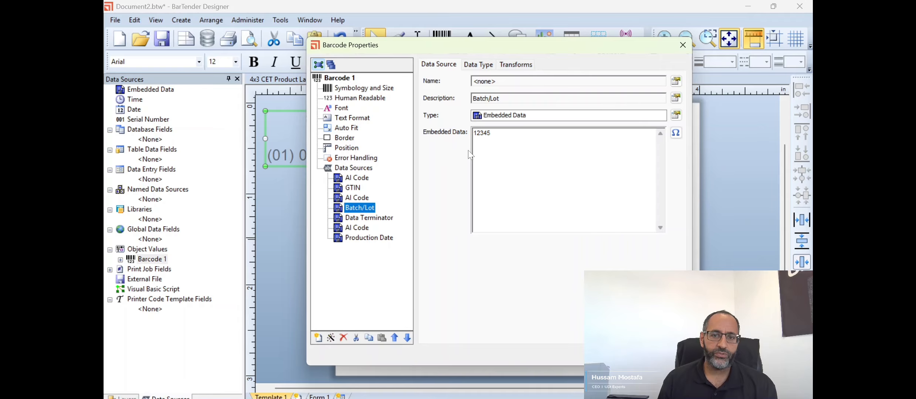
left_click(362, 229)
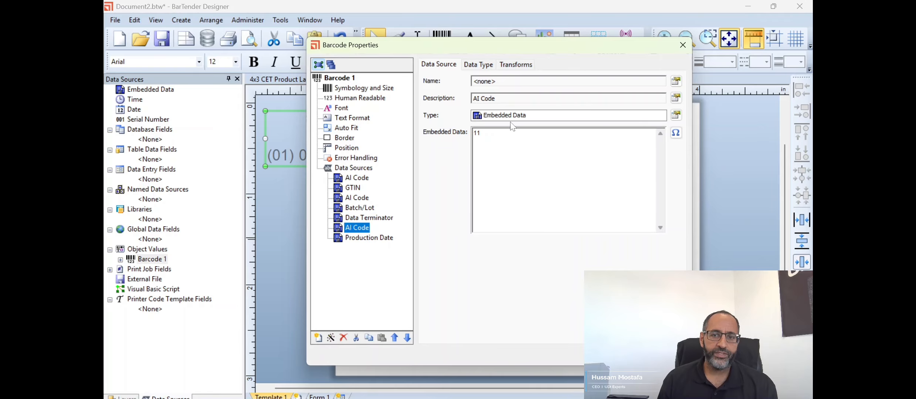
left_click(355, 239)
- Move the AI Code 11 and Production Date data sources above the Data Terminator and close the barcode properties
left_click(356, 227)
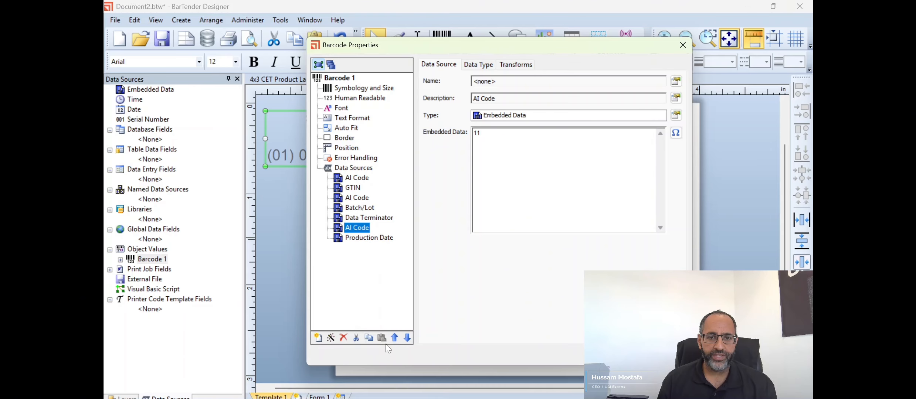
left_click(395, 338)
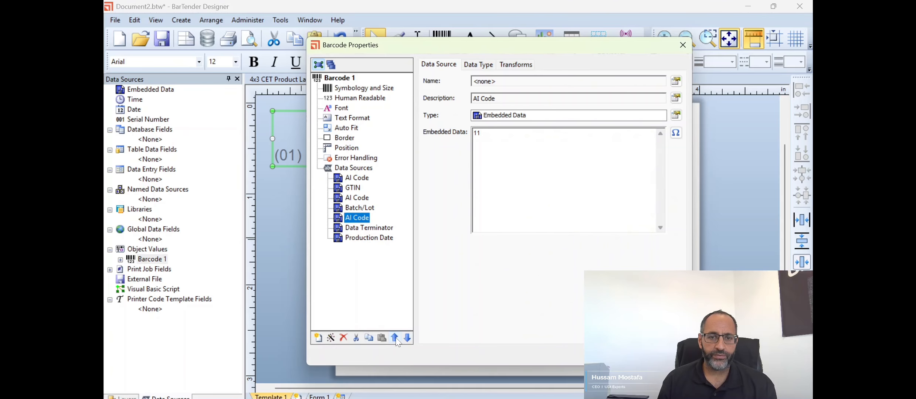
left_click(365, 240)
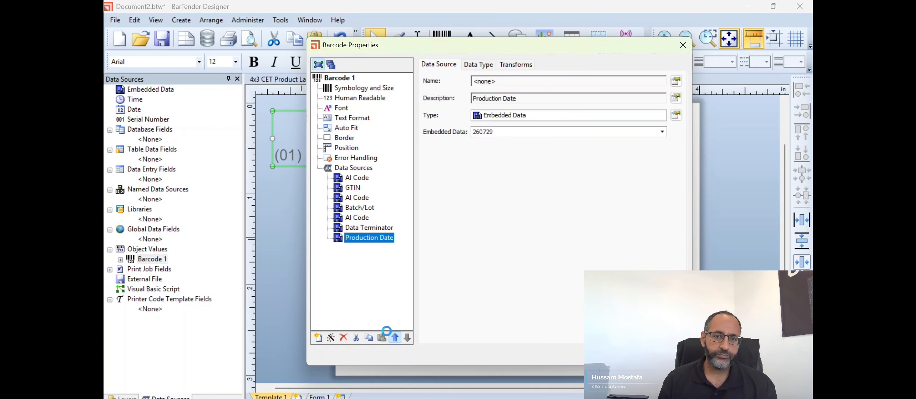
left_click(393, 335)
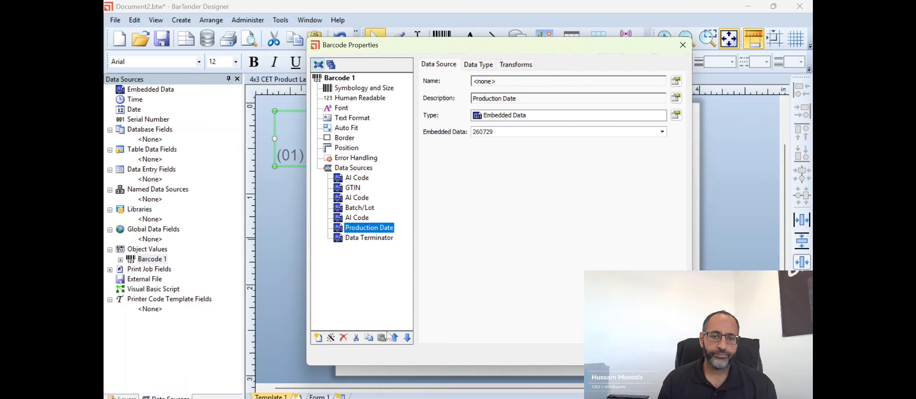
left_click(385, 240)
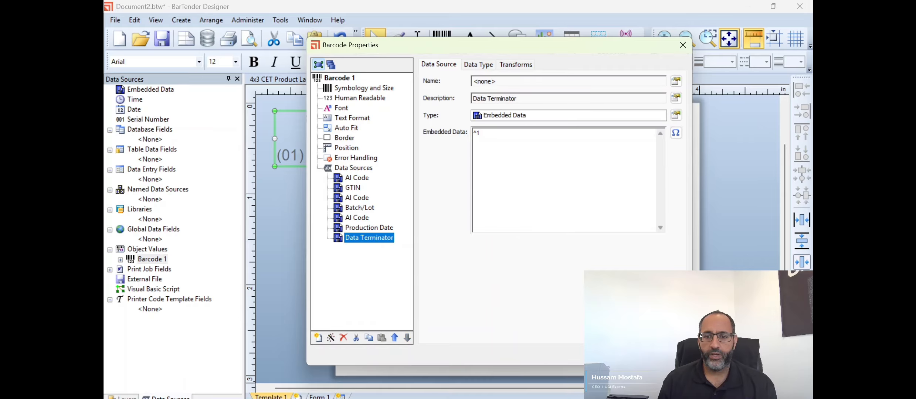
left_click(626, 355)
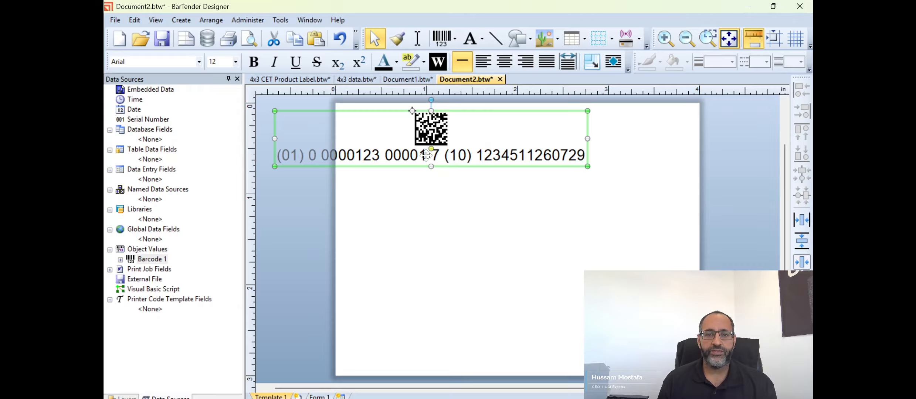
- Reopen the barcode's properties and set the placement of its human-readable text to Right, keeping the Centered alignment
double_click(449, 152)
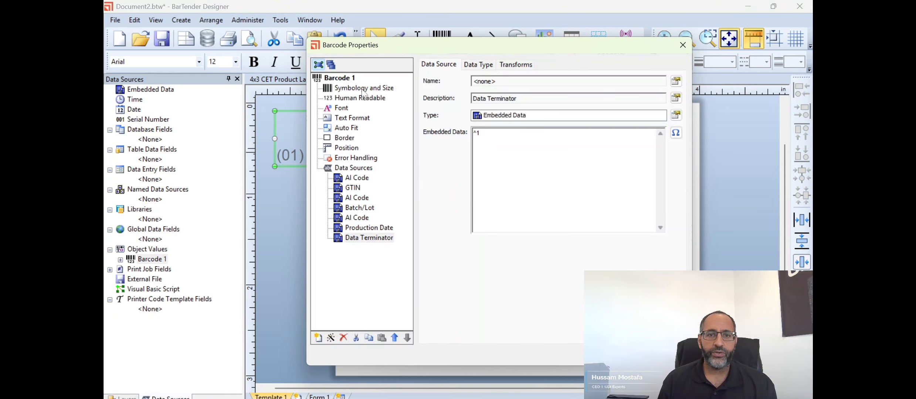
left_click(357, 100)
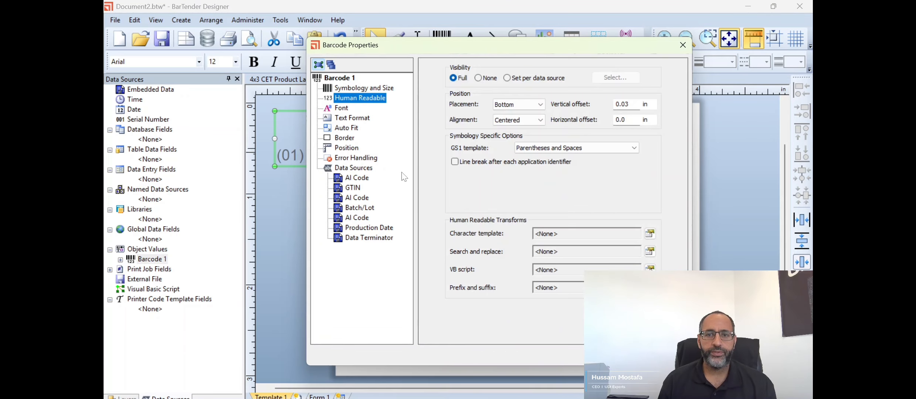
left_click(512, 104)
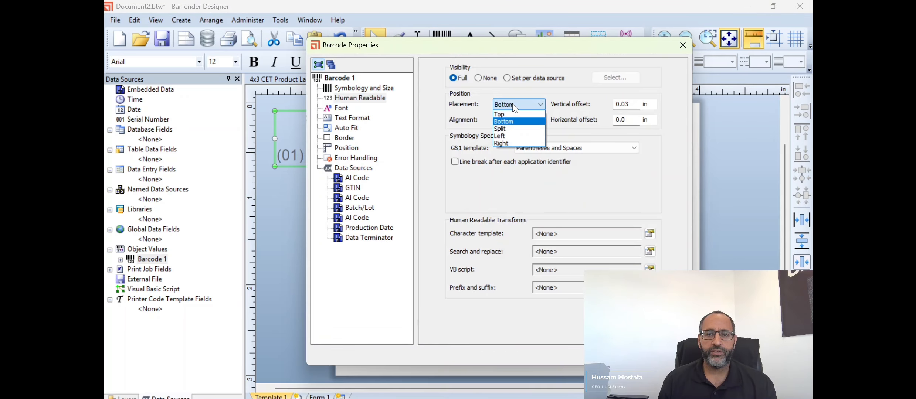
left_click(511, 143)
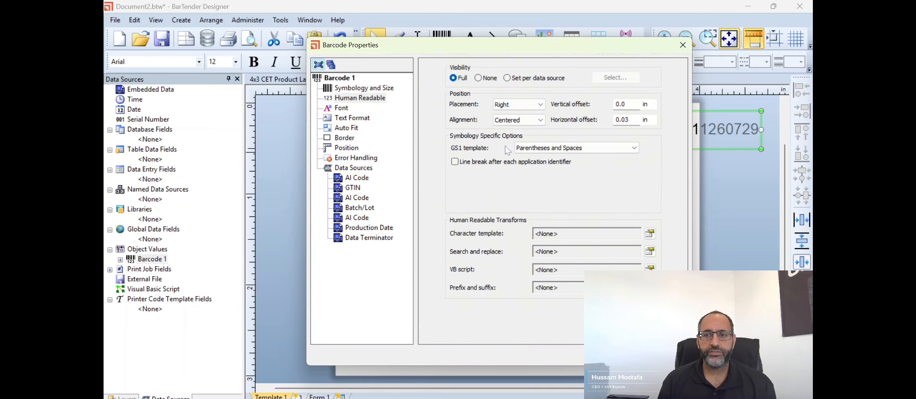
left_click(507, 121)
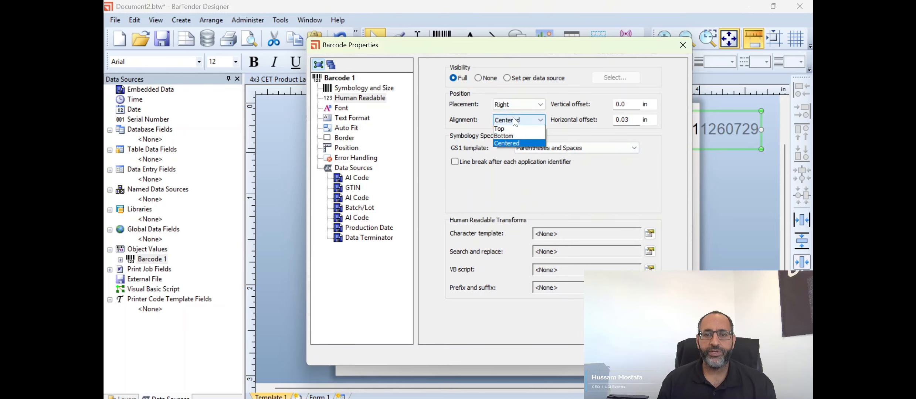
left_click(461, 110)
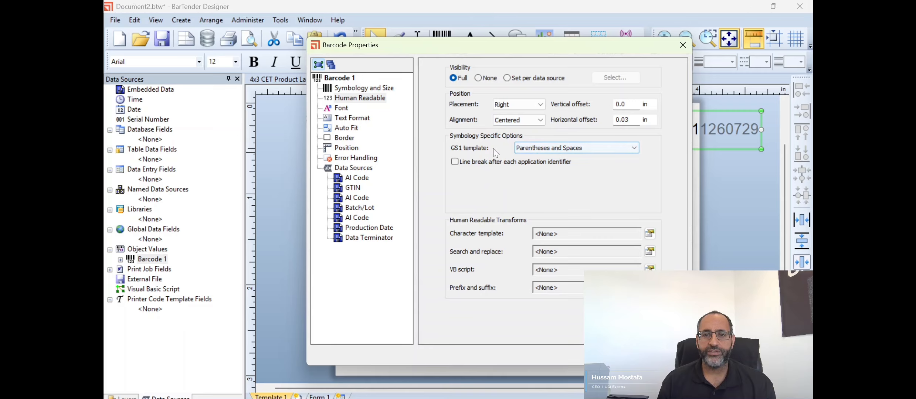
- Set the human-readable GS1 template to Parentheses Only with a line break after each application identifier, and enlarge the barcode
left_click(551, 151)
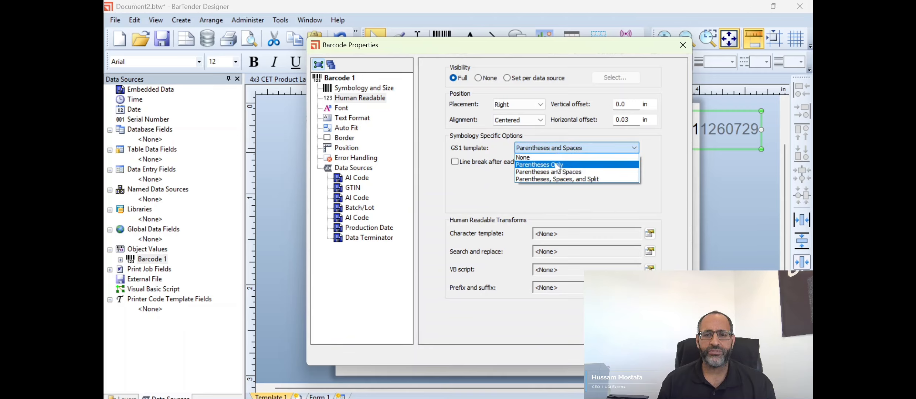
left_click(557, 166)
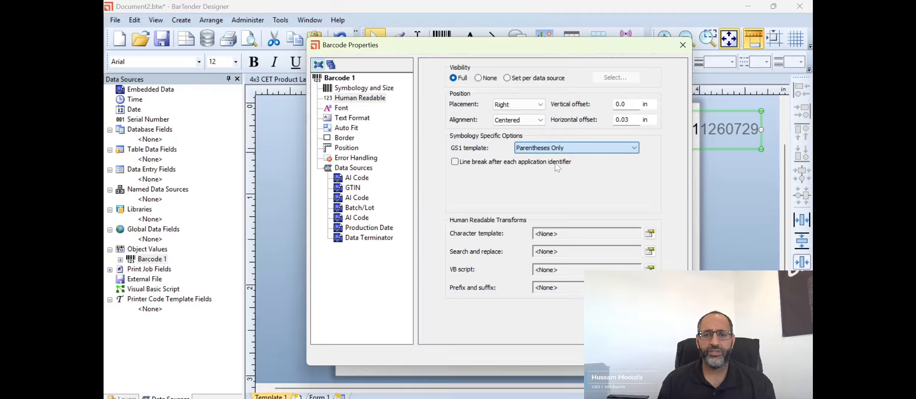
left_click(455, 163)
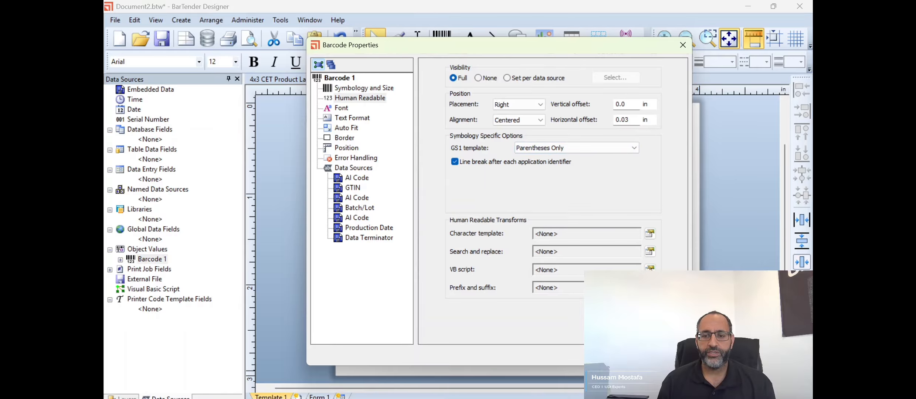
left_click(615, 355)
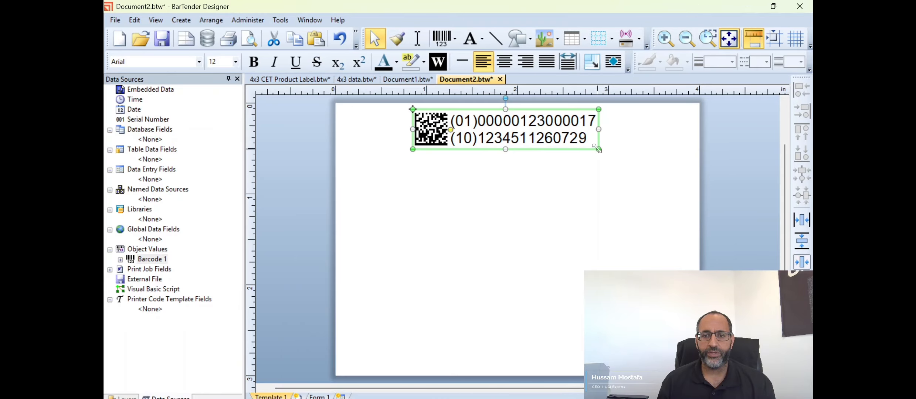
left_click_drag(598, 149, 617, 167)
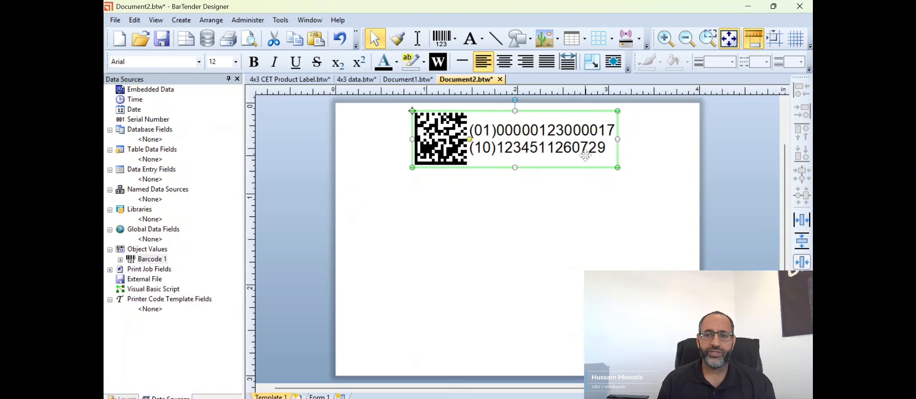
- Check the Data Terminator data source and its place among the barcode's data sources
double_click(510, 139)
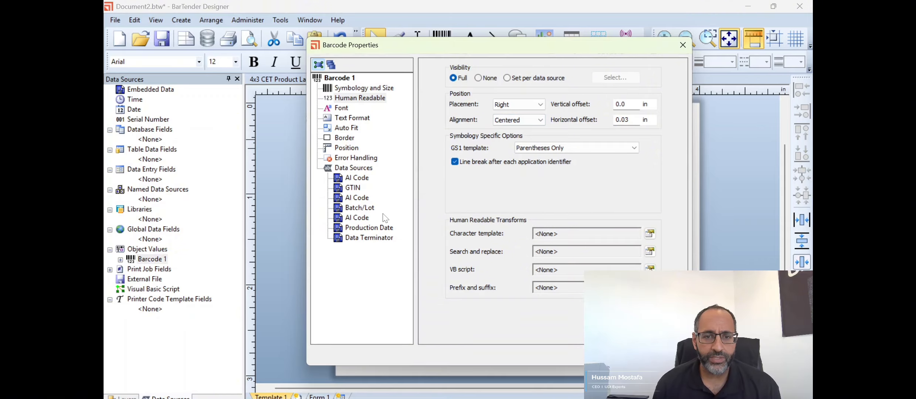
left_click(358, 229)
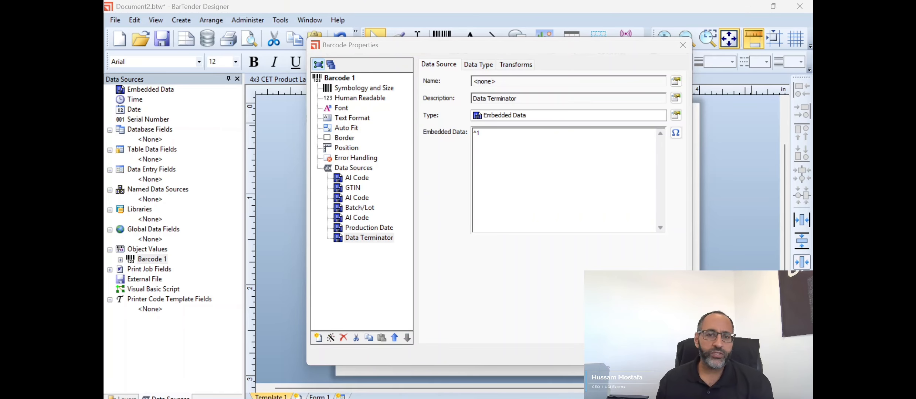
left_click(617, 355)
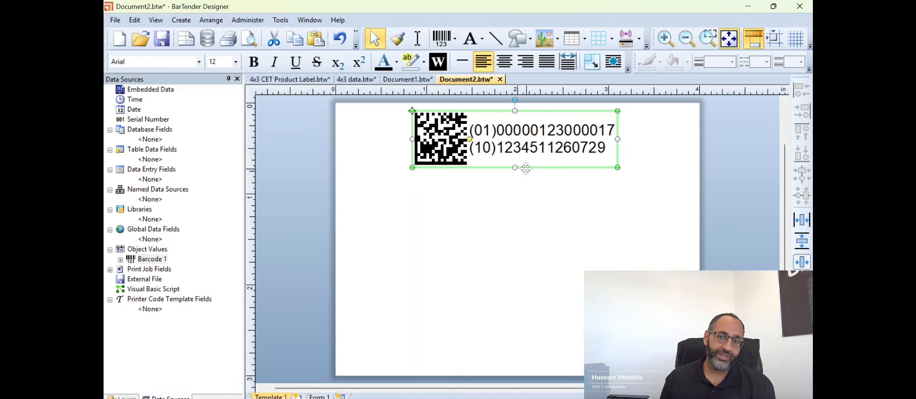
- Move the Data Terminator data source up so that it directly follows Batch/Lot, and close the barcode properties
double_click(572, 147)
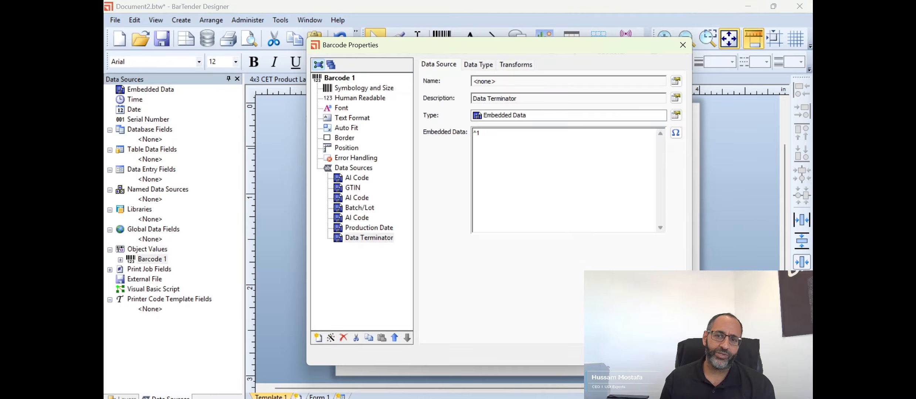
left_click(367, 241)
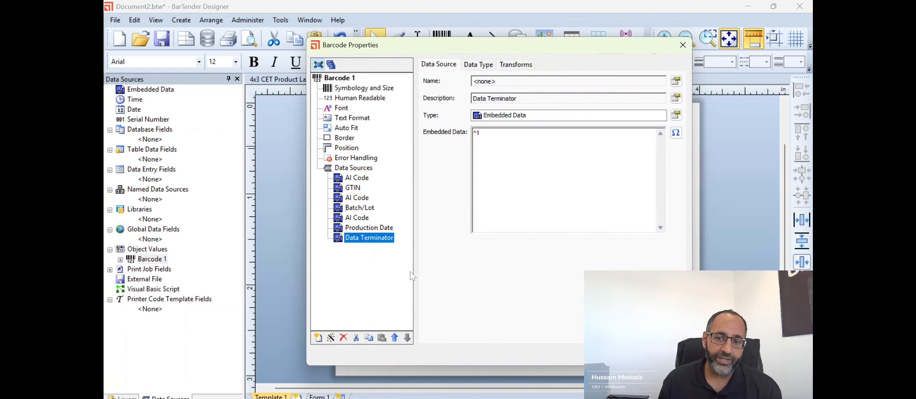
left_click(391, 337)
left_click(391, 337)
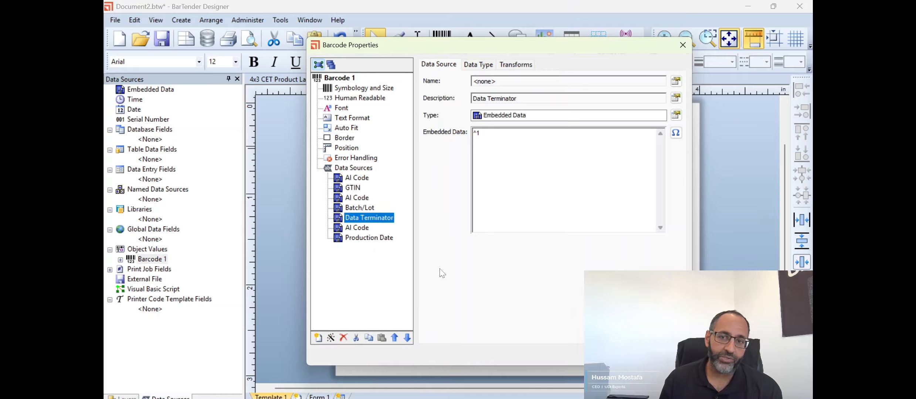
left_click(622, 355)
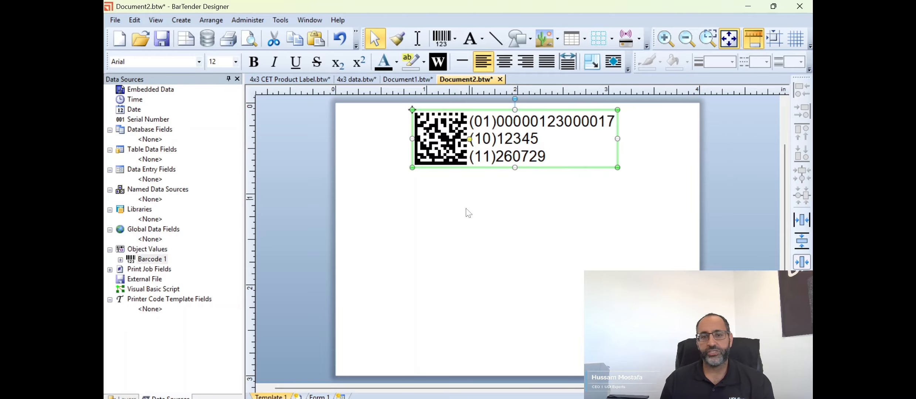
- Move the barcode to about 0.3 in from the label's left and top edges and deselect it
left_click(466, 222)
left_click(475, 148)
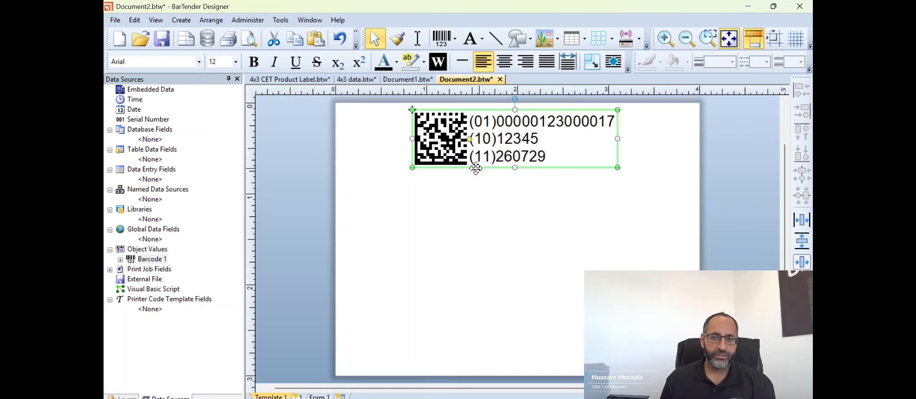
left_click_drag(474, 164, 430, 190)
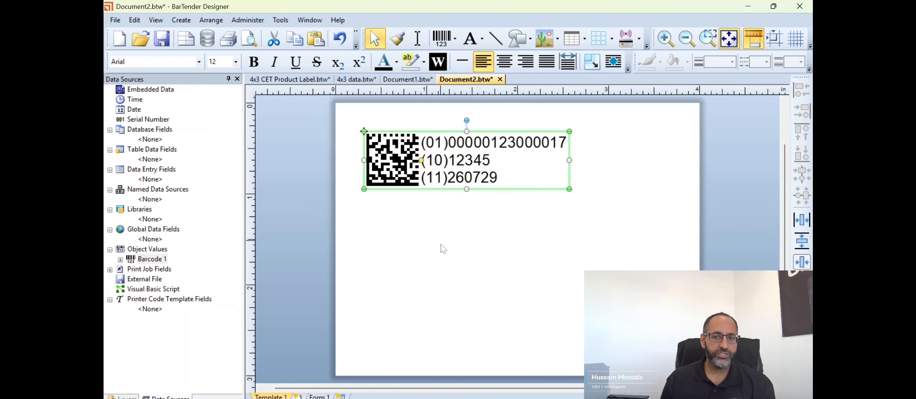
left_click(501, 248)
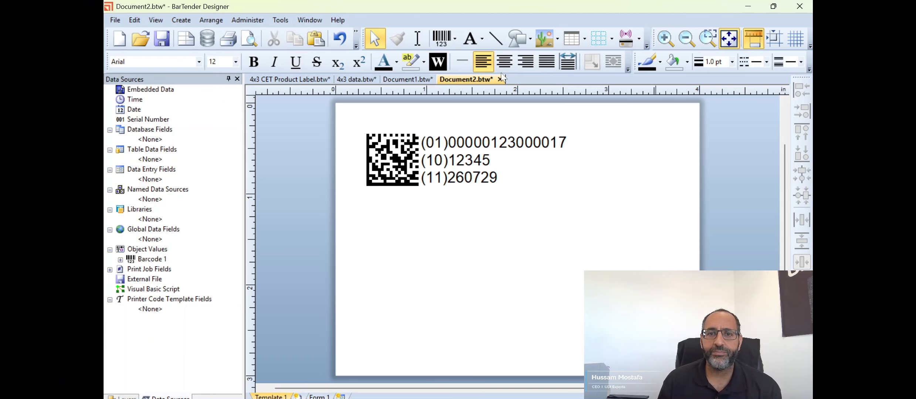
- Insert the LOT symbol from the Seagull: Medical Devices v1.3 font as a symbol font character near the label's left edge
left_click(456, 46)
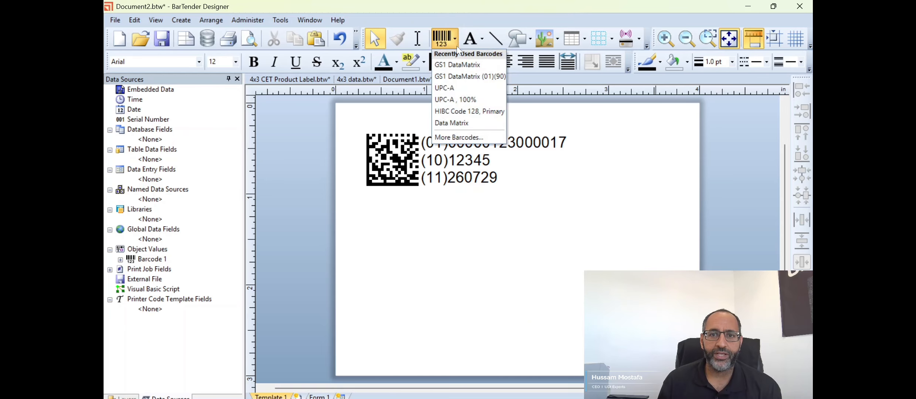
left_click(482, 40)
left_click(482, 40)
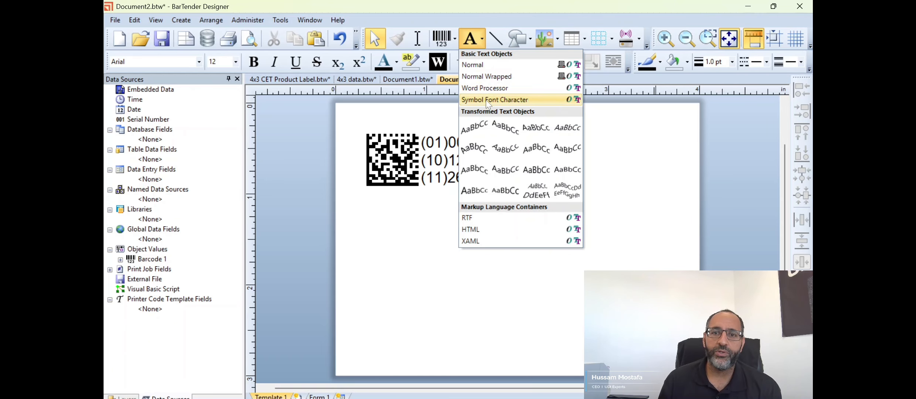
left_click(489, 104)
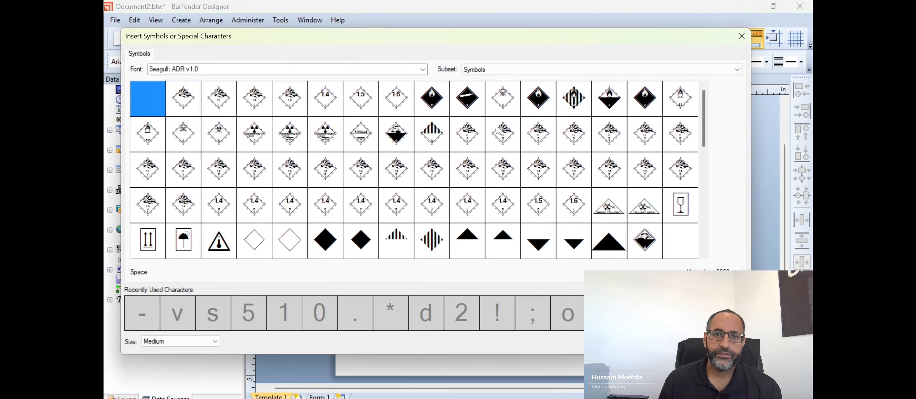
left_click(422, 70)
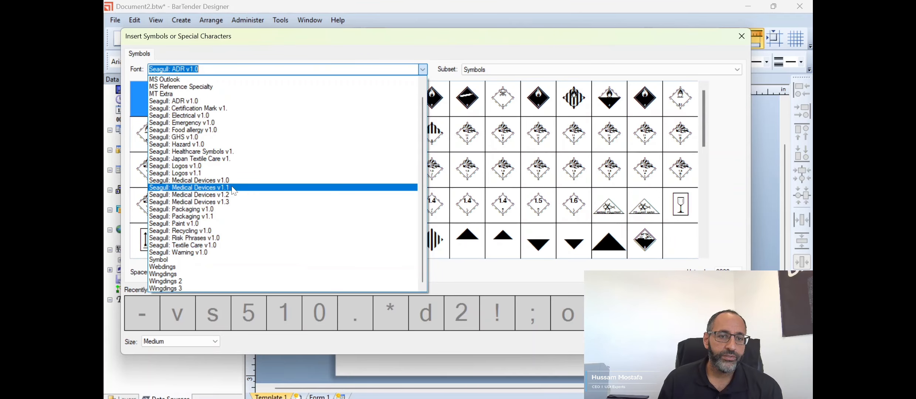
left_click(235, 206)
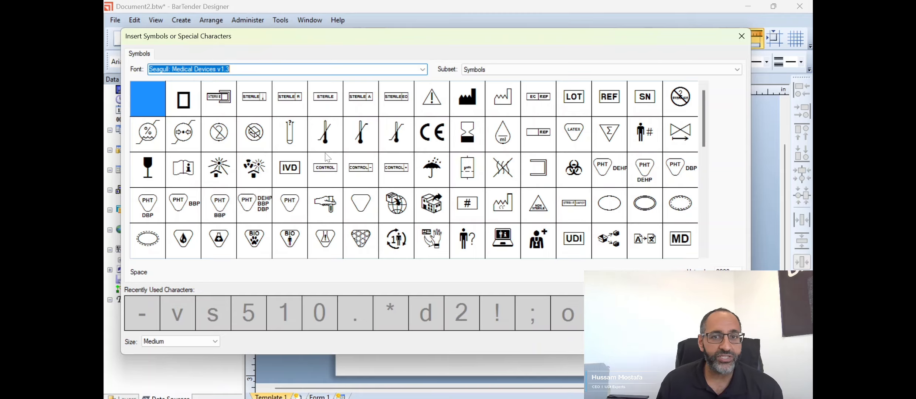
left_click(583, 100)
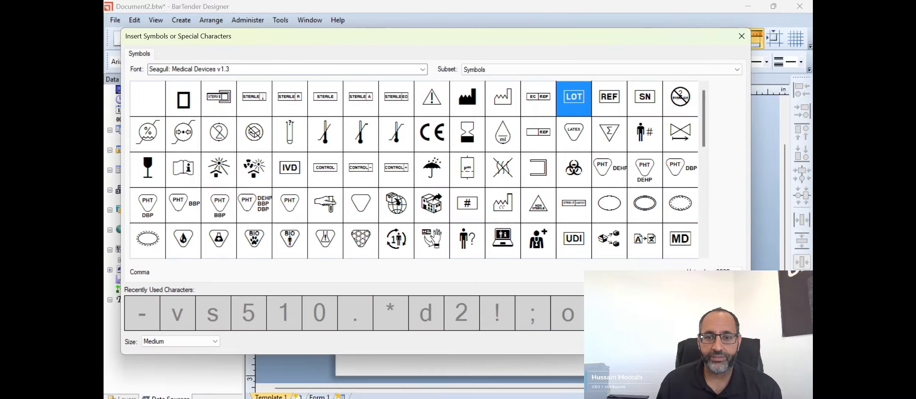
left_click(670, 342)
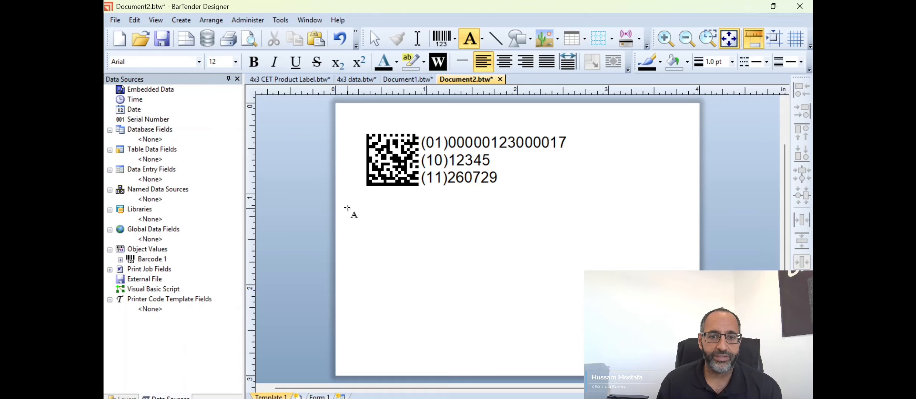
left_click(346, 208)
left_click(378, 244)
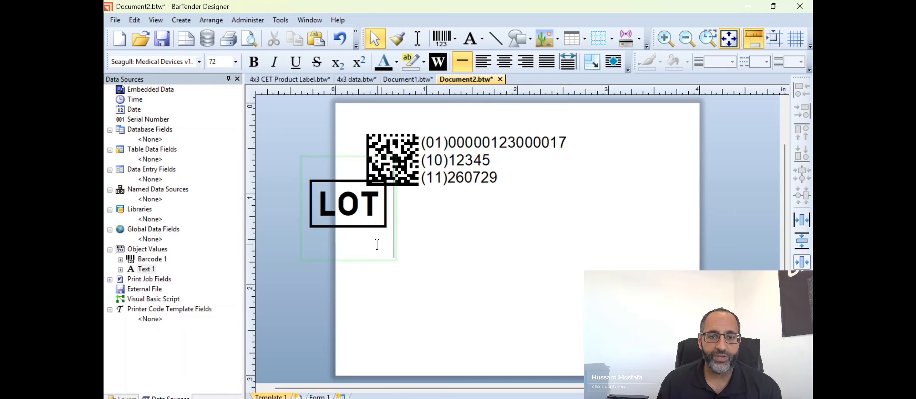
- Move the LOT symbol below the DataMatrix barcode and shrink its frame to about 0.35 in wide
left_click_drag(395, 250, 444, 287)
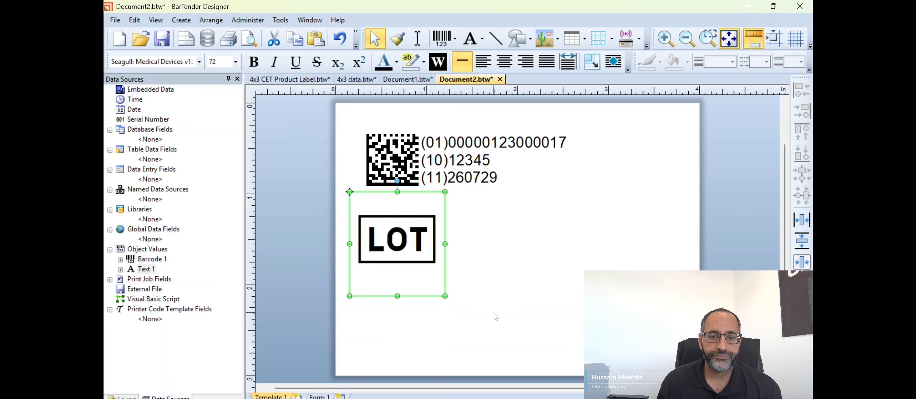
left_click(489, 307)
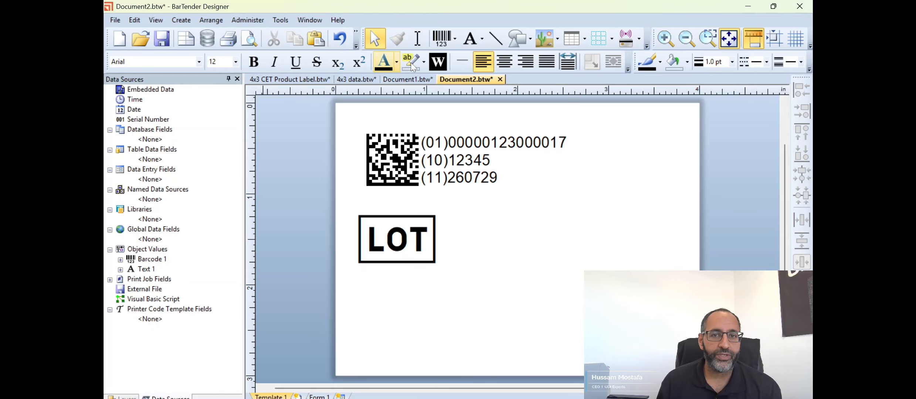
left_click(430, 292)
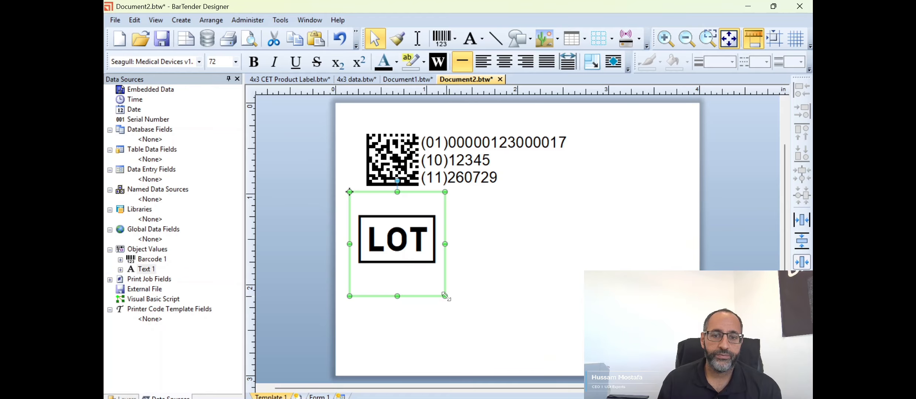
left_click_drag(444, 298, 411, 225)
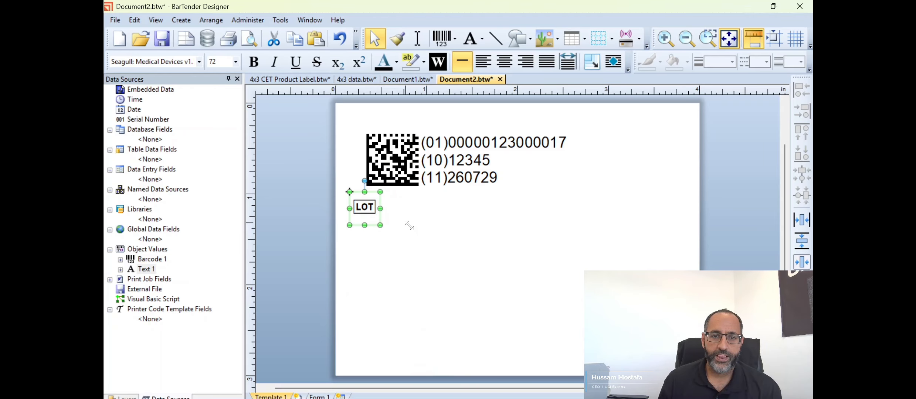
left_click(417, 209)
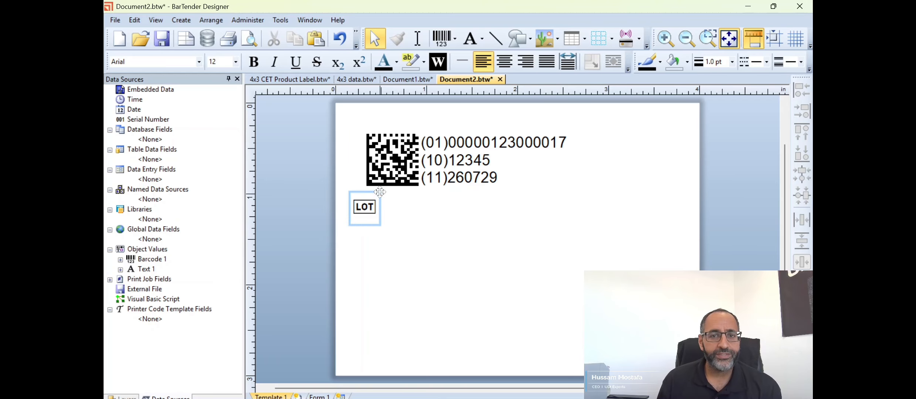
- Insert the outlined-factory manufacturing date symbol from the Seagull: Medical Devices v1.3 font as a symbol font character below the LOT symbol
left_click(483, 40)
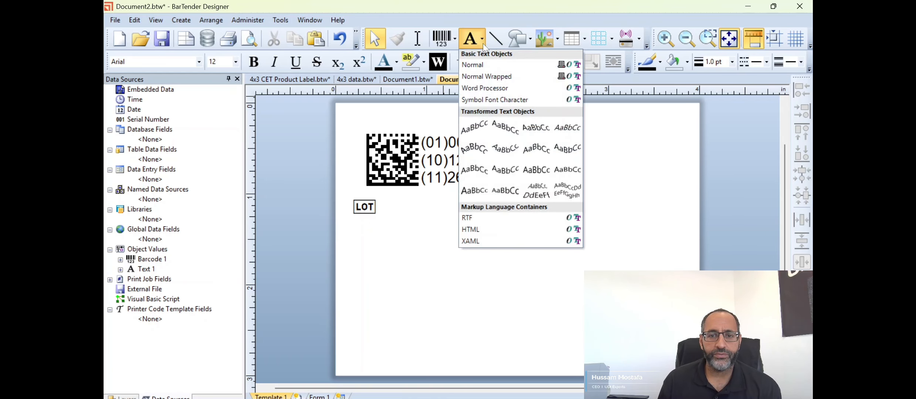
left_click(489, 100)
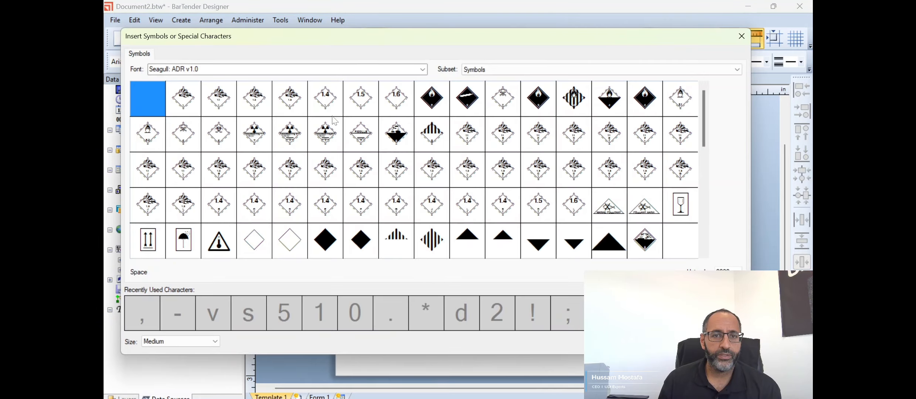
left_click(422, 69)
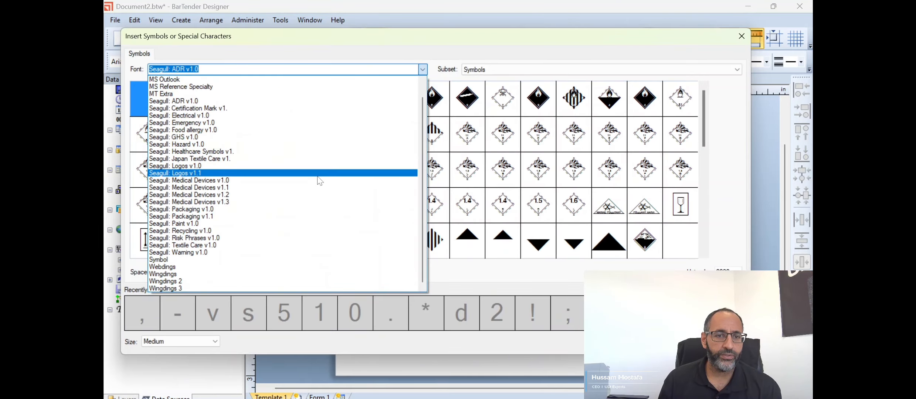
left_click(313, 203)
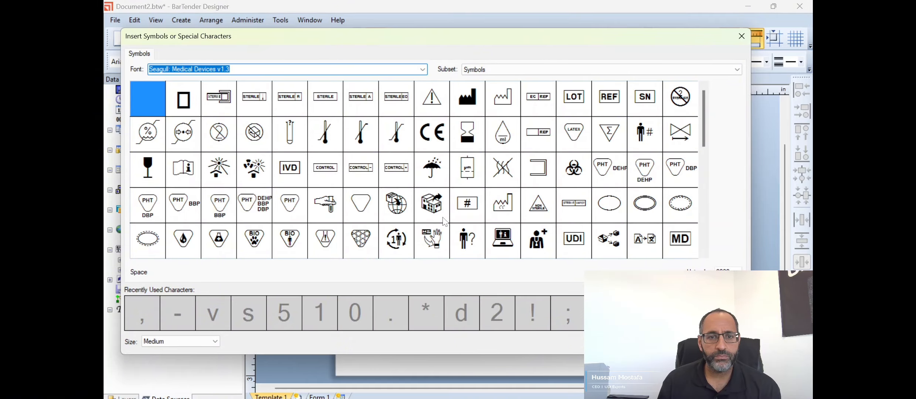
scroll(444, 221, "down", 1)
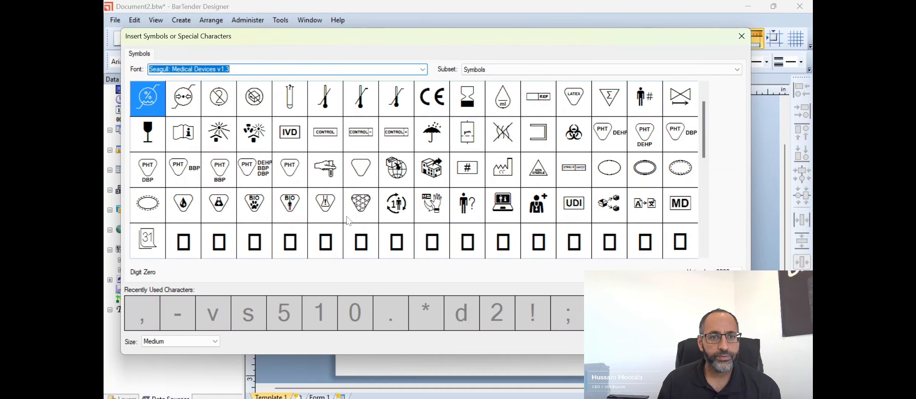
scroll(348, 221, "up", 1)
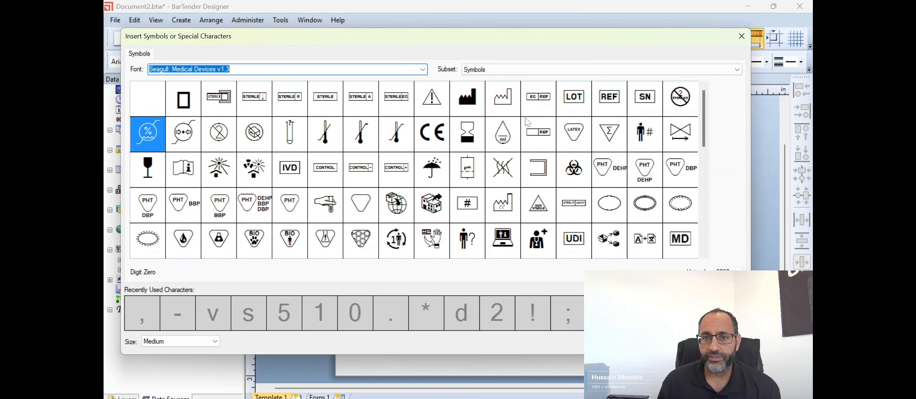
left_click(497, 101)
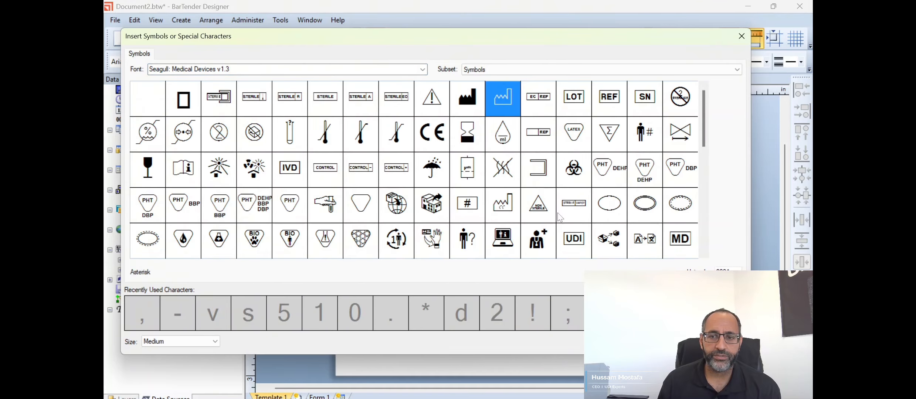
key("Escape")
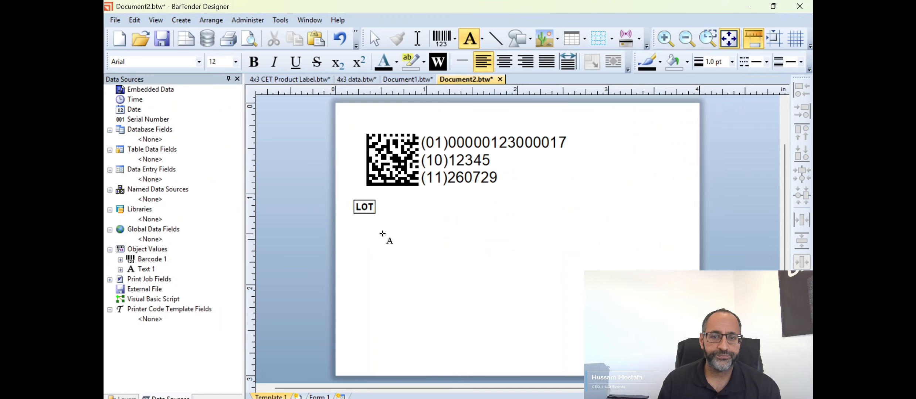
left_click(358, 245)
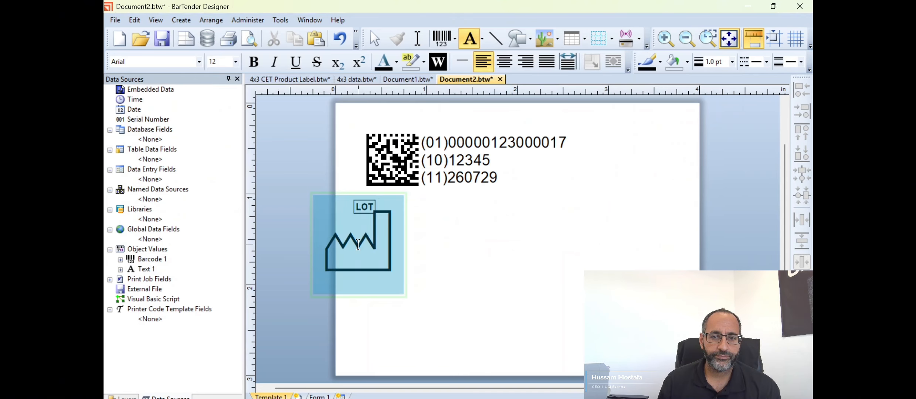
- Shrink the manufacturing date symbol's frame to about 0.3 in wide, place it below the LOT symbol and deselect it
left_click(384, 281)
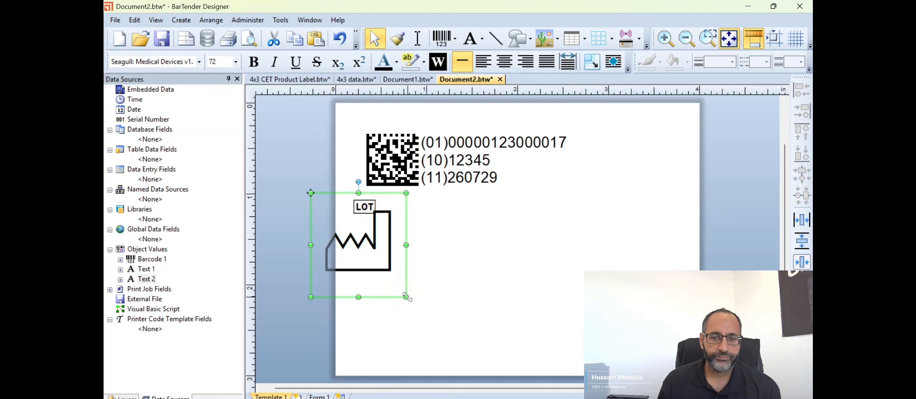
left_click_drag(406, 296, 376, 269)
left_click(440, 340)
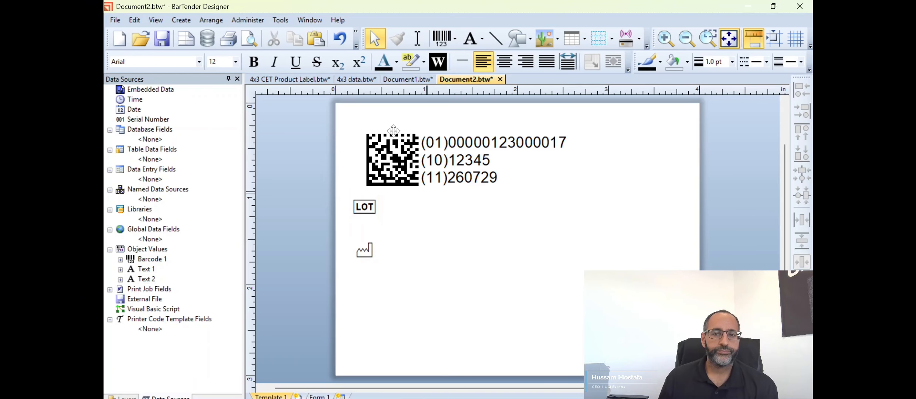
left_click(403, 162)
left_click(395, 243)
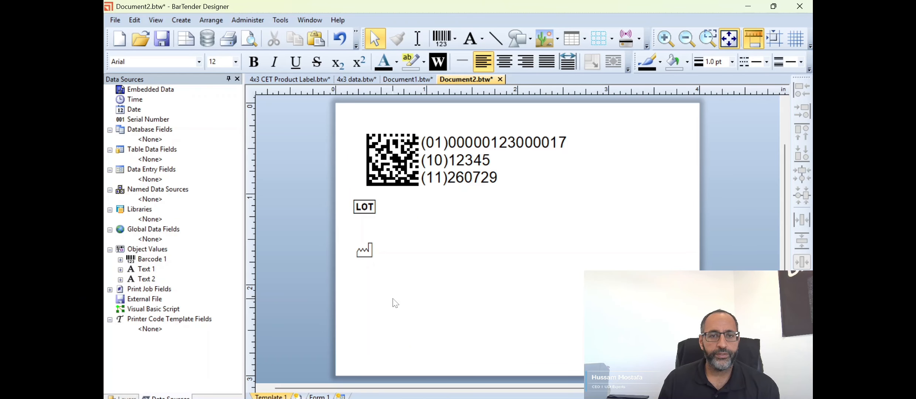
- Insert the solid-factory manufacturer symbol from the Seagull: Medical Devices v1.3 font as a symbol font character below the manufacturing date symbol
left_click(482, 40)
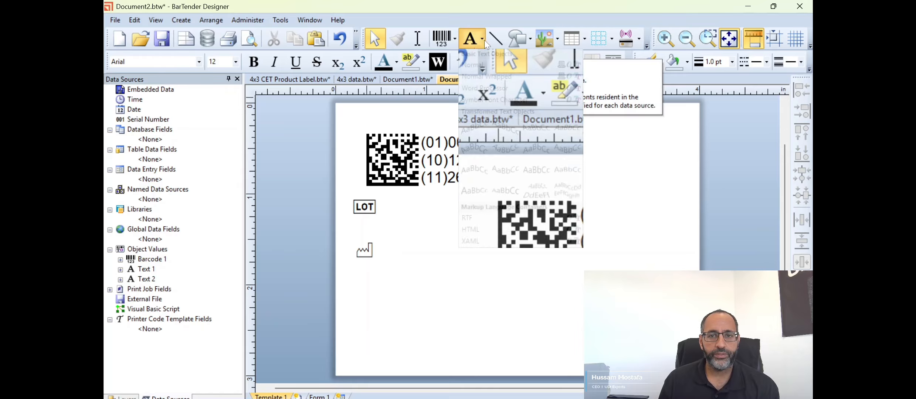
left_click(494, 100)
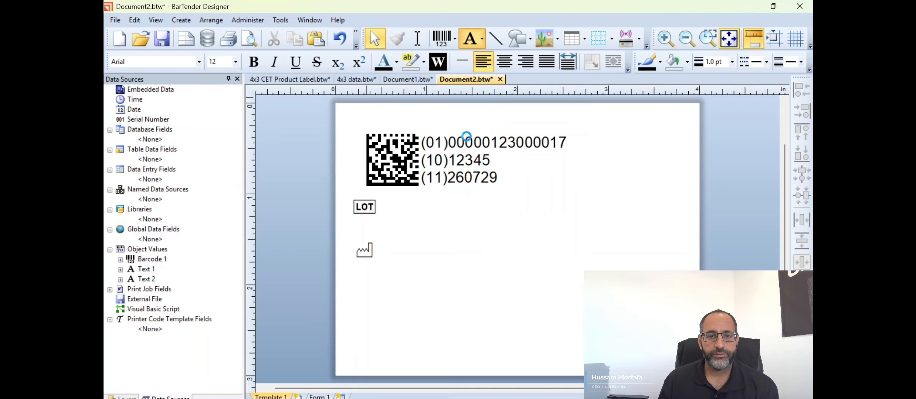
left_click(513, 169)
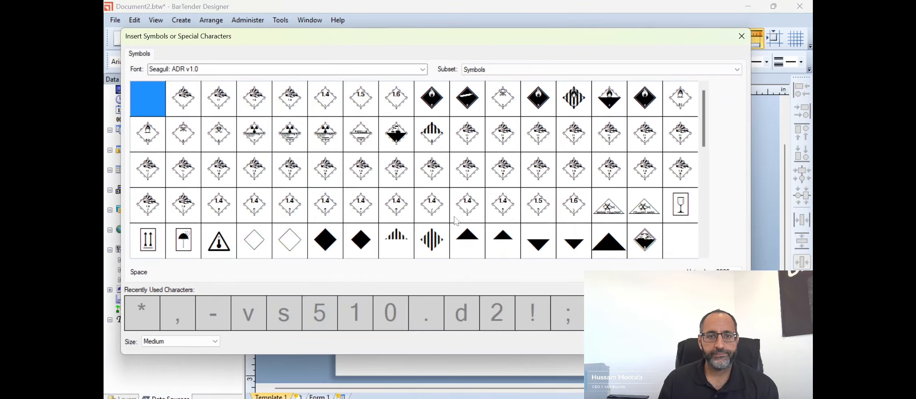
left_click(423, 70)
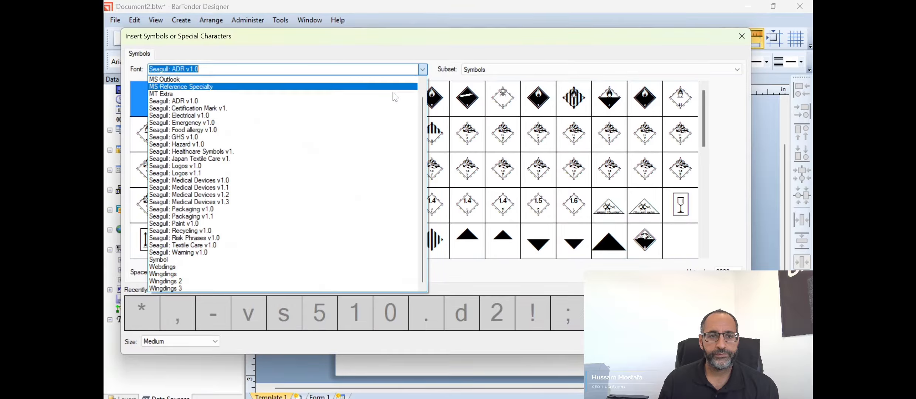
left_click(267, 202)
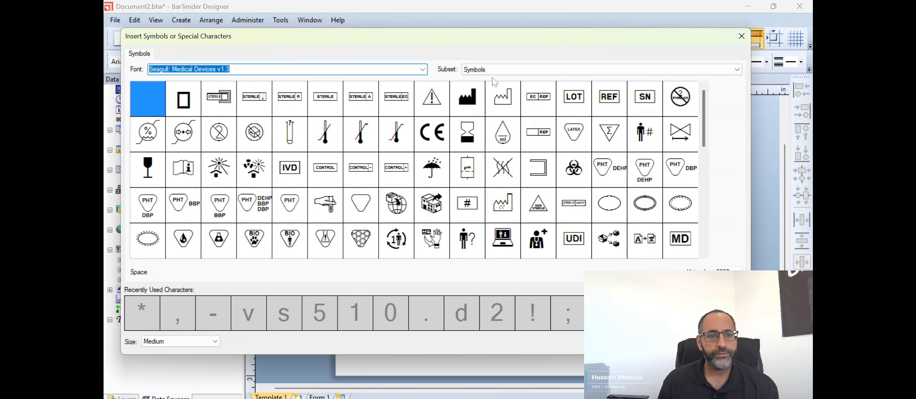
left_click(472, 106)
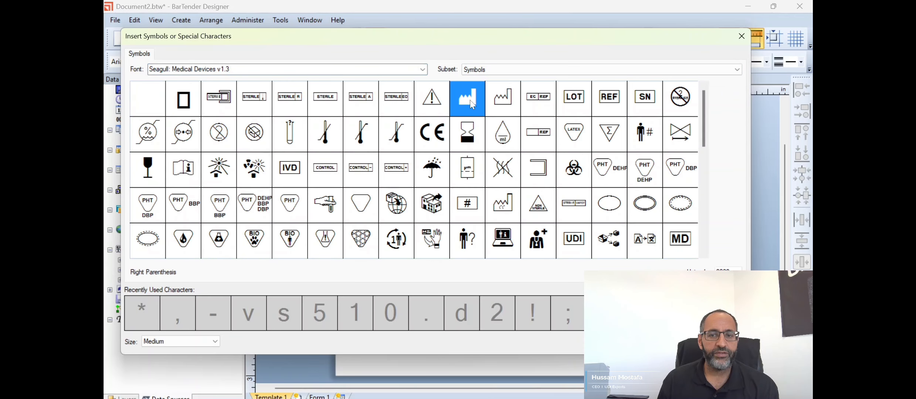
left_click(678, 342)
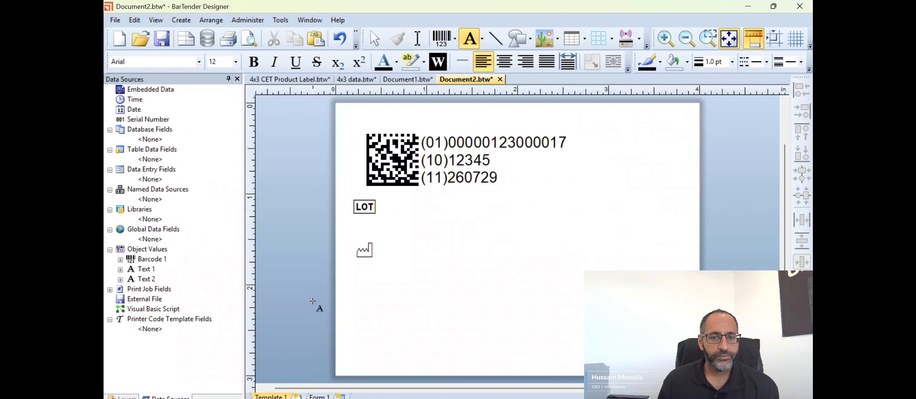
left_click(357, 294)
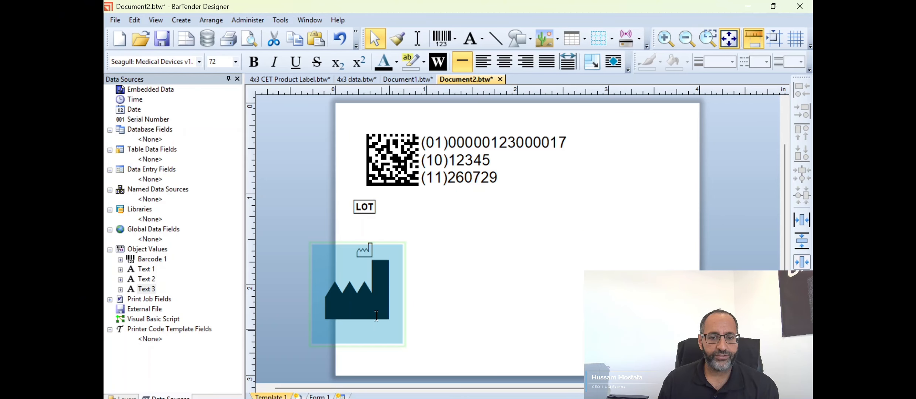
- Shrink the manufacturer symbol's frame to about 0.3 in wide and align it directly below the manufacturing date symbol
left_click(376, 317)
key("Escape")
left_click_drag(405, 347, 378, 299)
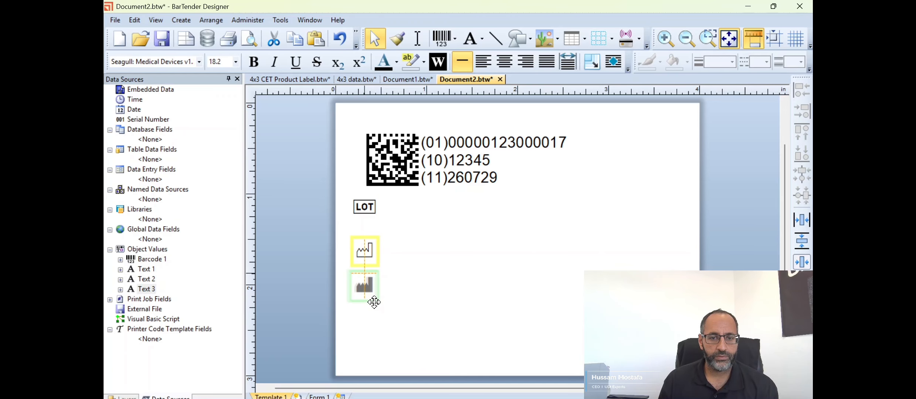
left_click(391, 309)
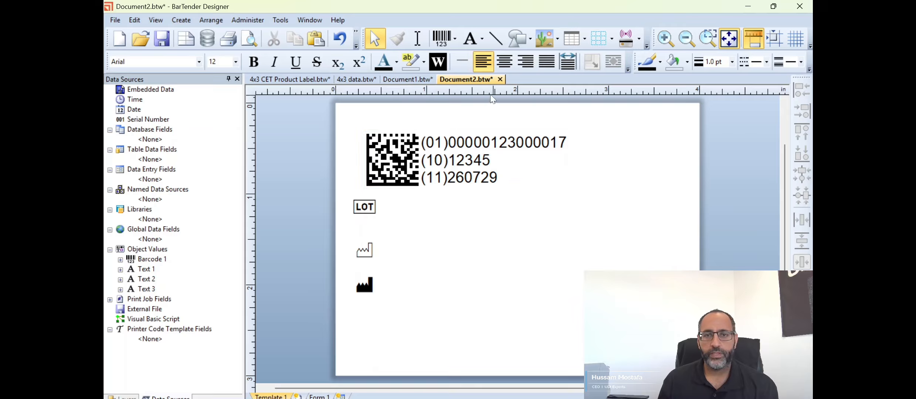
- Insert the REF symbol from the Seagull: Medical Devices v1.3 font as a symbol font character below the manufacturer symbol
left_click(487, 41)
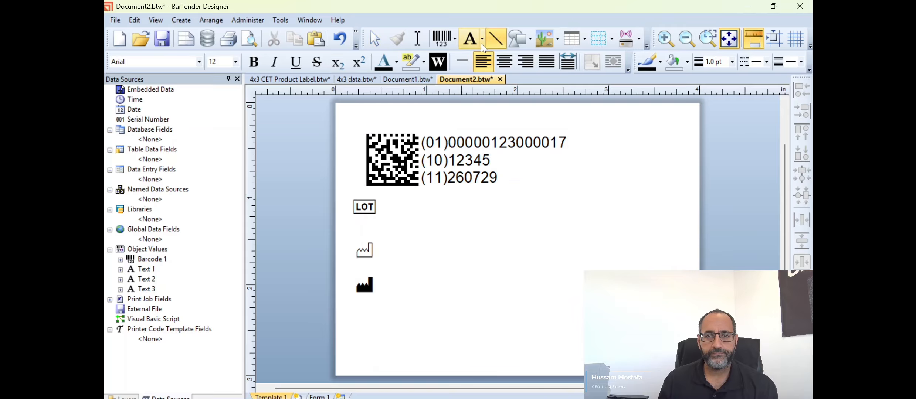
left_click(481, 40)
left_click(497, 101)
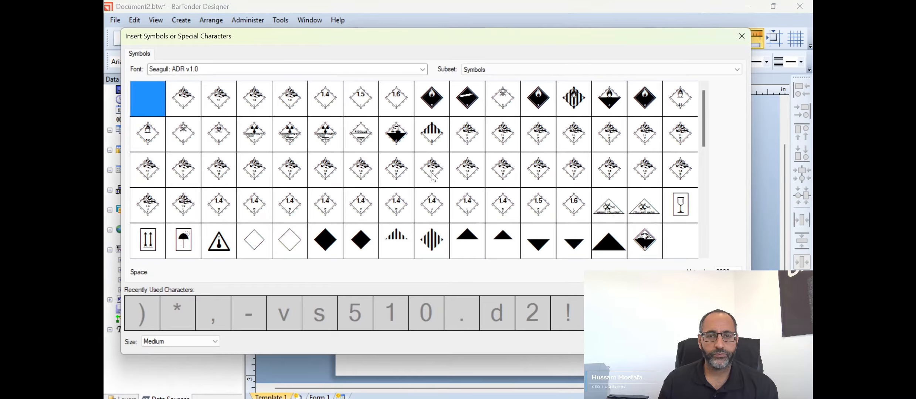
left_click(424, 69)
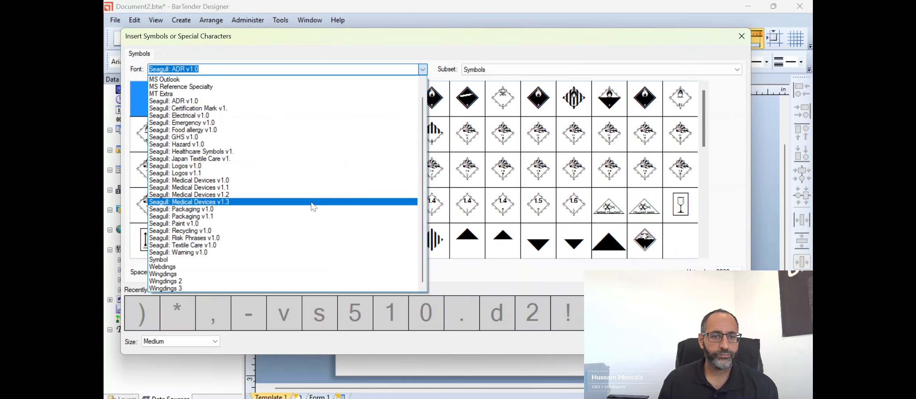
left_click(313, 202)
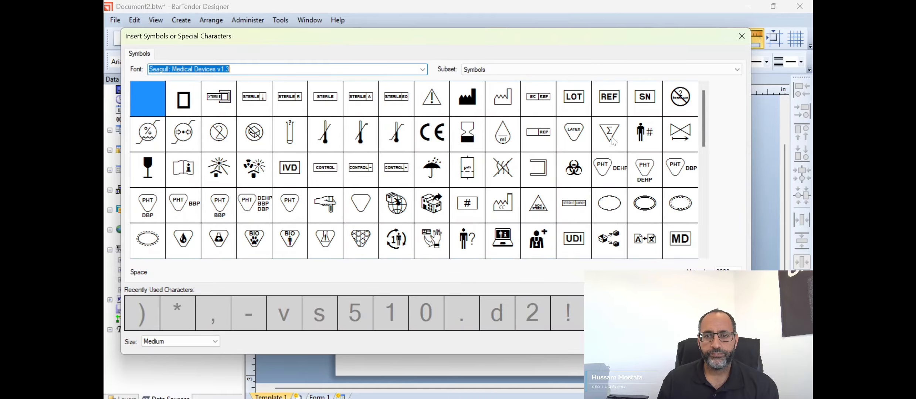
left_click(608, 105)
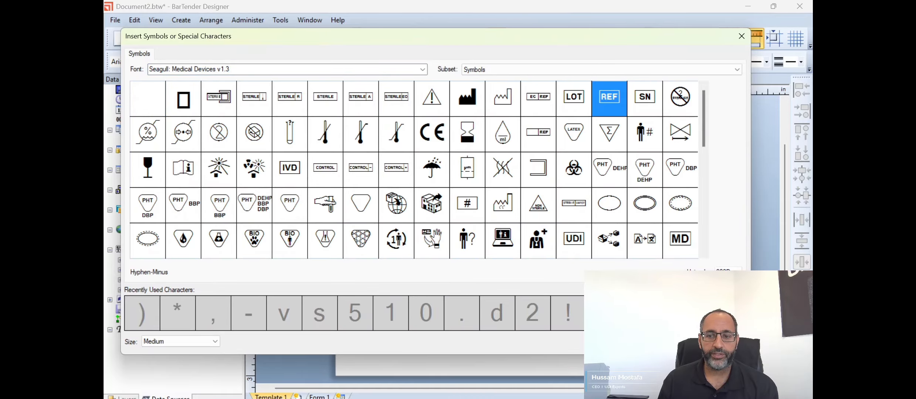
key("Return")
left_click(366, 324)
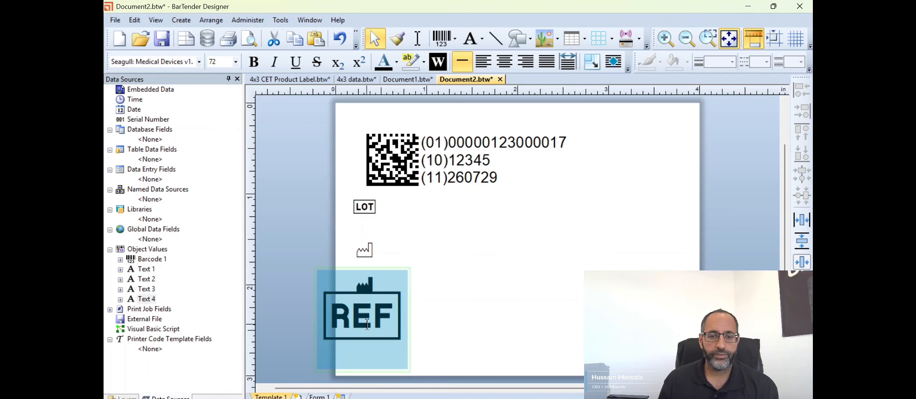
- Shrink the REF symbol to about the size of the symbols above, place it below the manufacturer symbol and deselect it
left_click(377, 328)
left_click(410, 354)
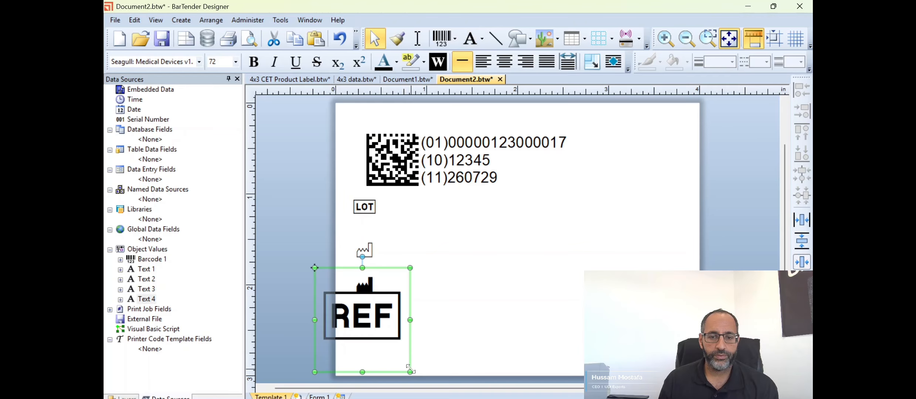
left_click_drag(410, 369, 382, 332)
left_click(445, 318)
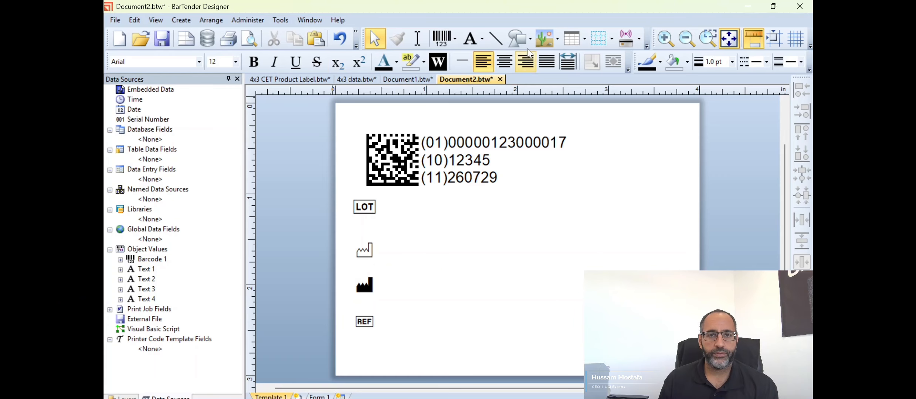
- Insert the open-book instructions-for-use symbol from the Seagull: Medical Devices v1.3 font as a symbol font character in the label's right half
left_click(484, 41)
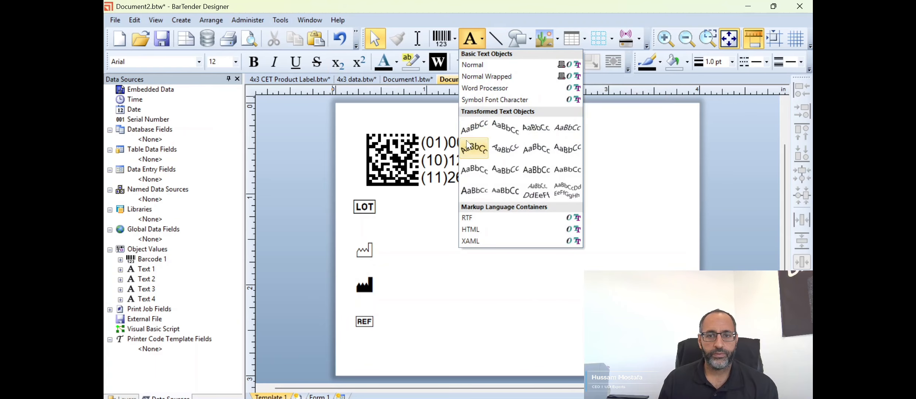
left_click(486, 100)
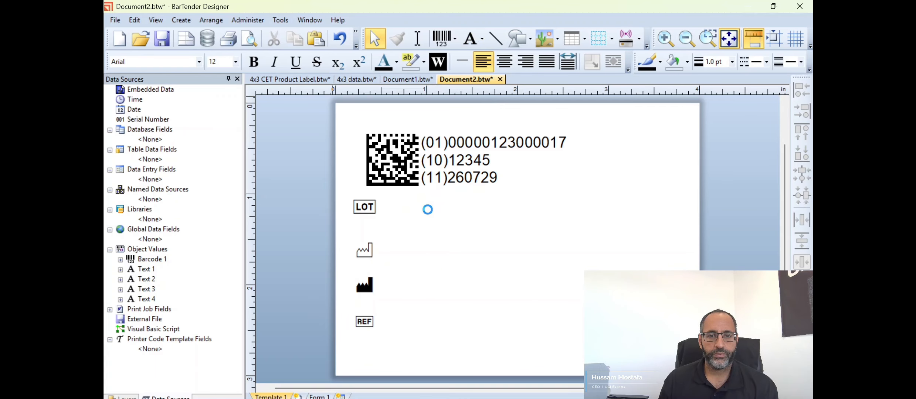
left_click(412, 231)
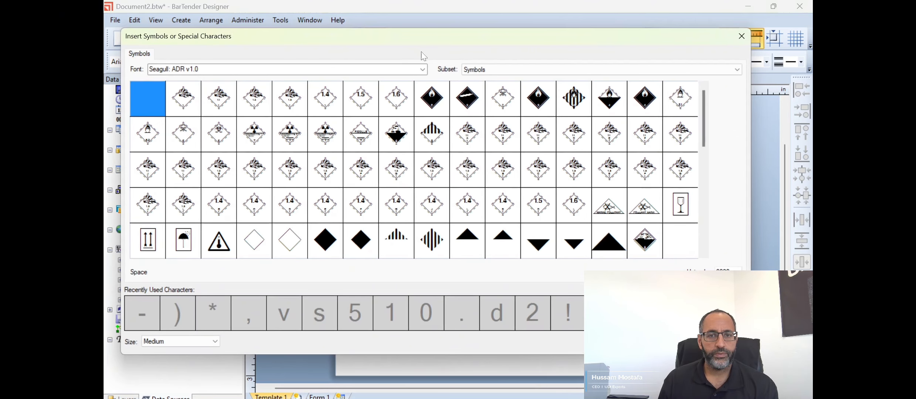
left_click(422, 70)
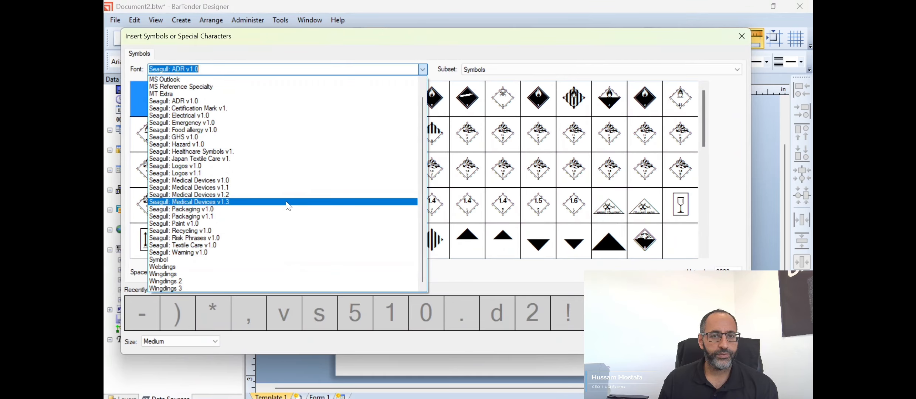
left_click(288, 202)
scroll(353, 187, "down", 1)
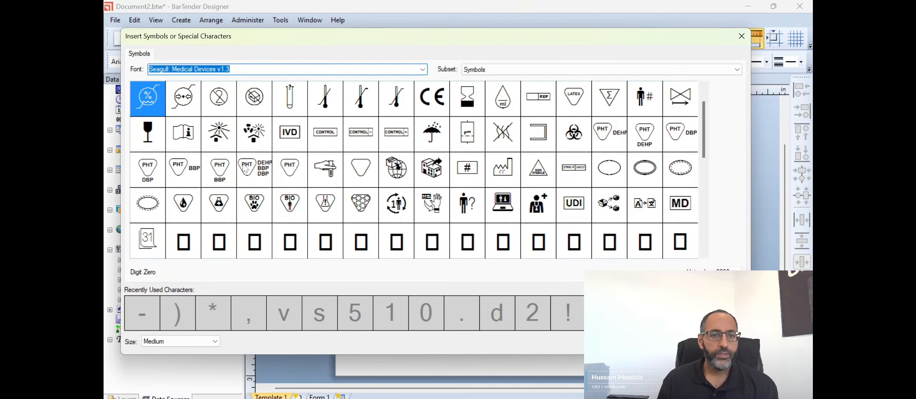
left_click(189, 143)
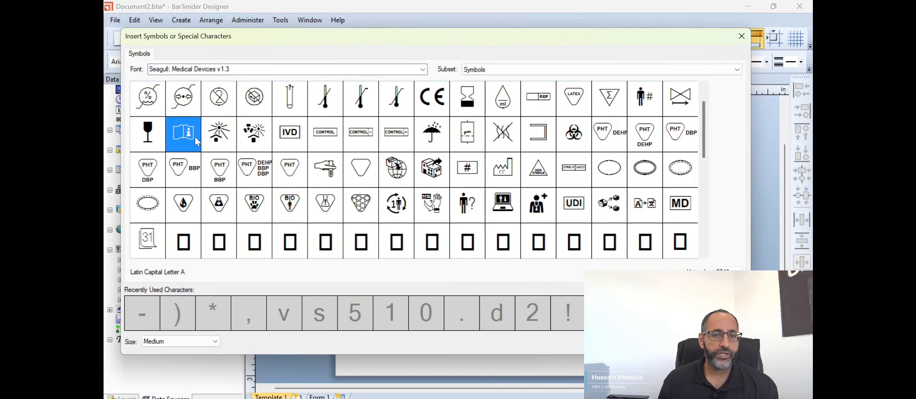
left_click(677, 341)
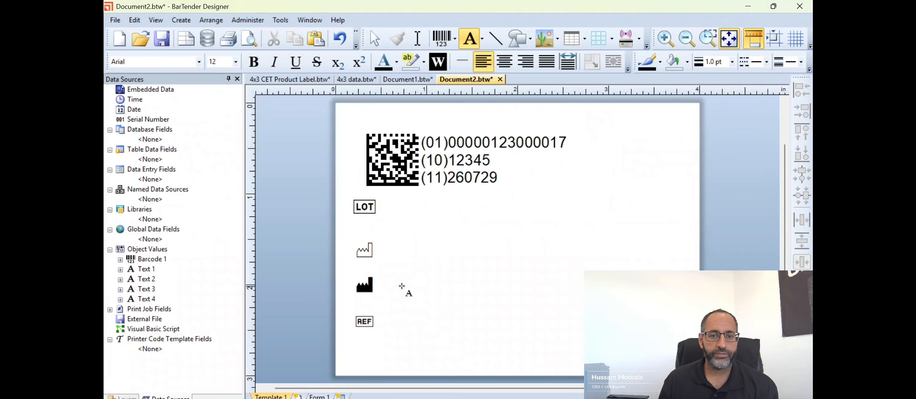
left_click(587, 221)
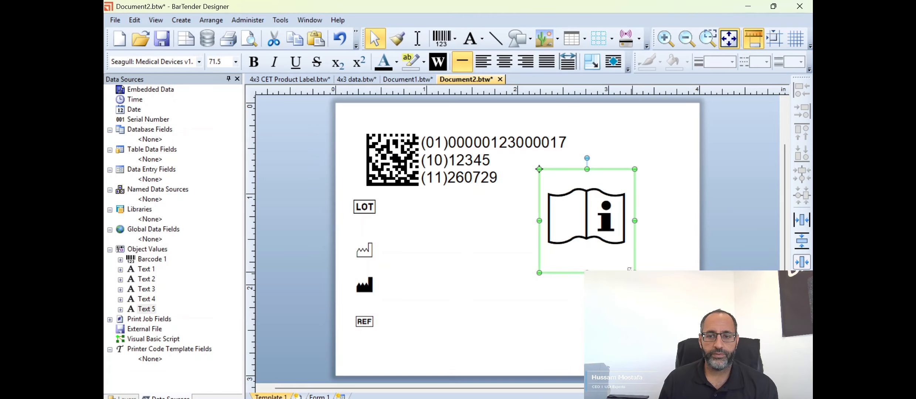
- Shrink the instructions-for-use symbol's frame to about 0.5 in wide and move it down level with the manufacturing date symbol
left_click_drag(630, 270, 593, 239)
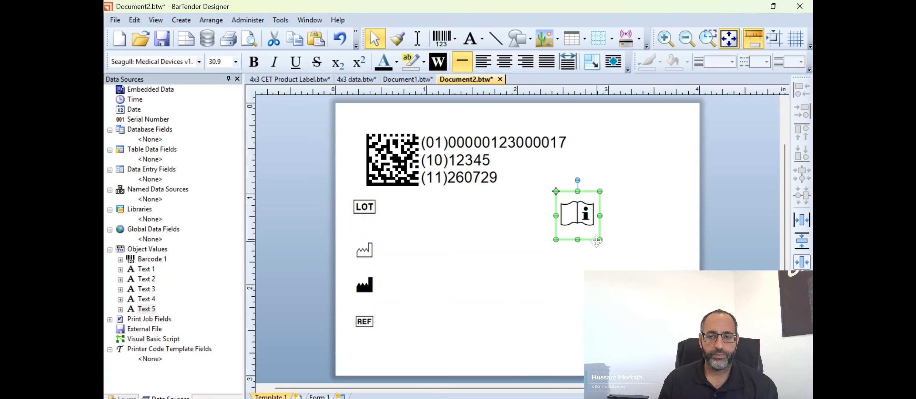
left_click_drag(587, 240, 587, 288)
left_click(525, 248)
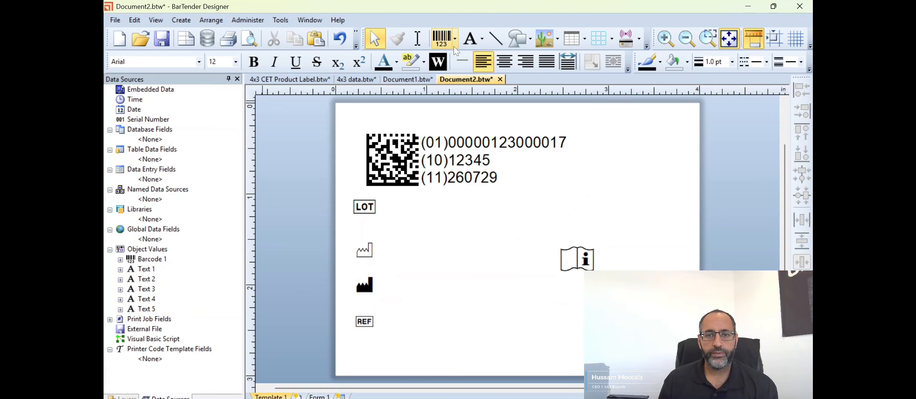
- Insert the UDI symbol from the Seagull: Medical Devices v1.3 font as a symbol font character beside the DataMatrix barcode
left_click(479, 44)
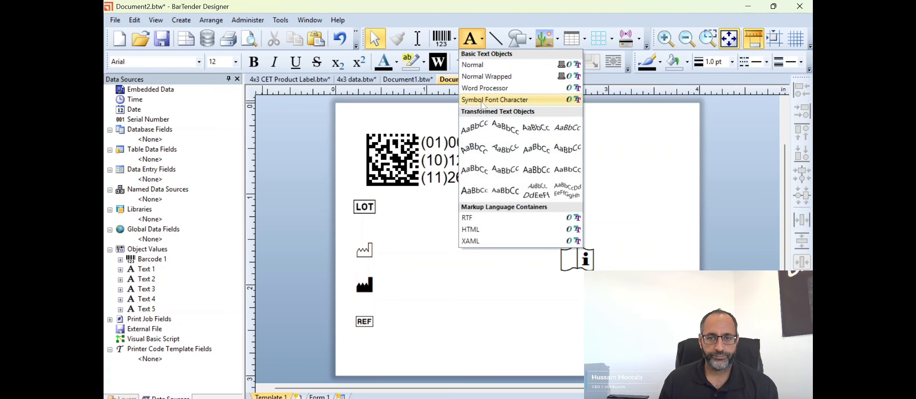
left_click(508, 99)
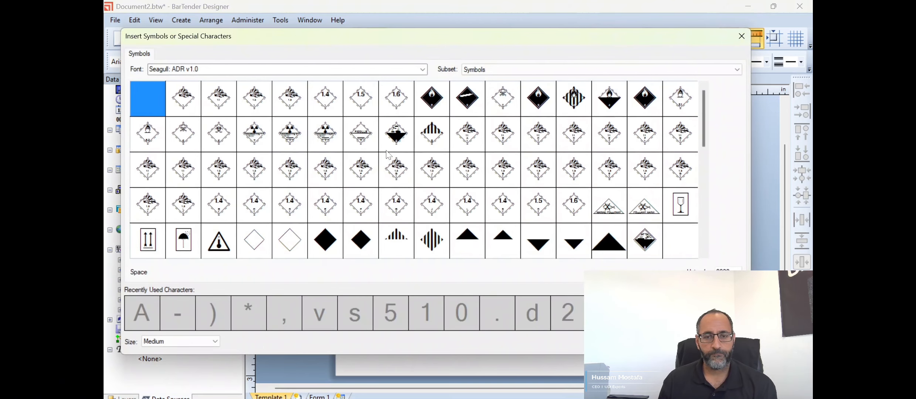
left_click(423, 68)
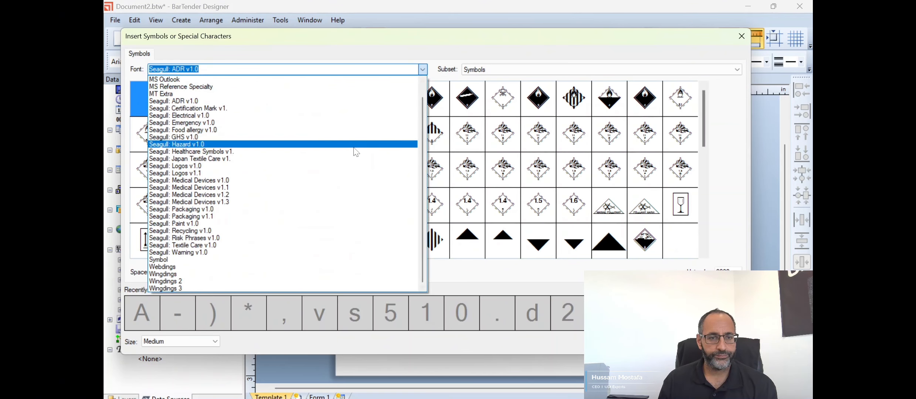
left_click(315, 203)
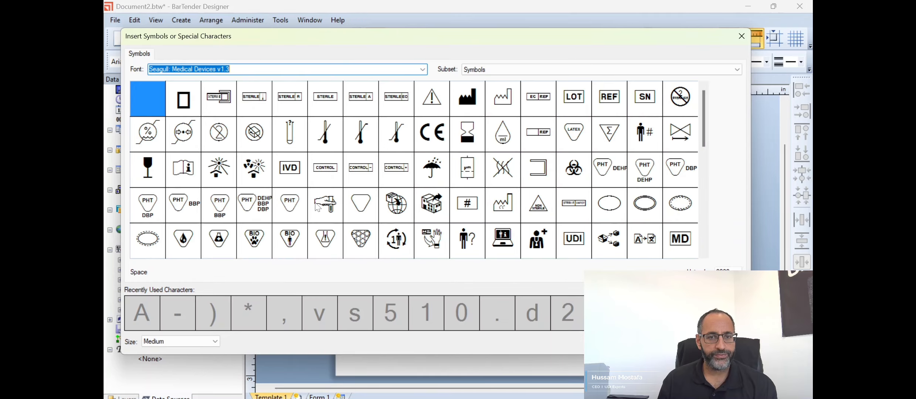
key("Down")
key("Down")
key("Down")
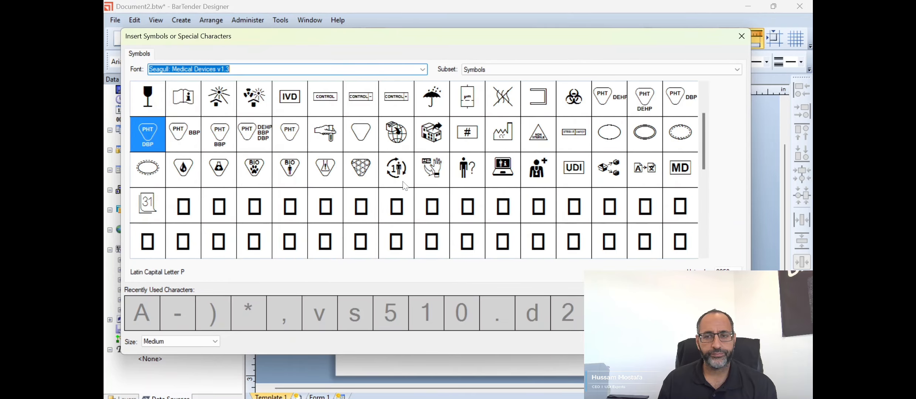
left_click(578, 172)
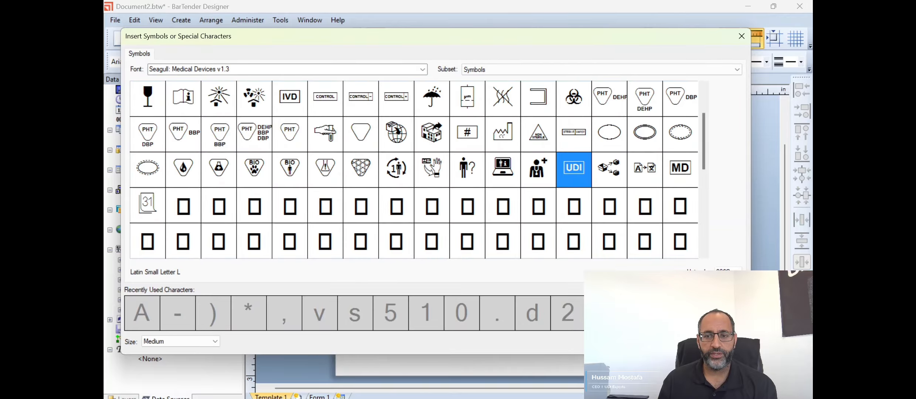
left_click(677, 341)
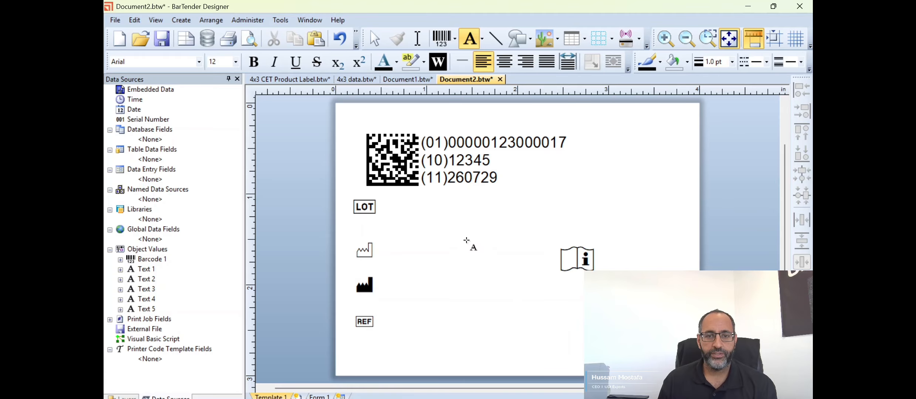
left_click(348, 148)
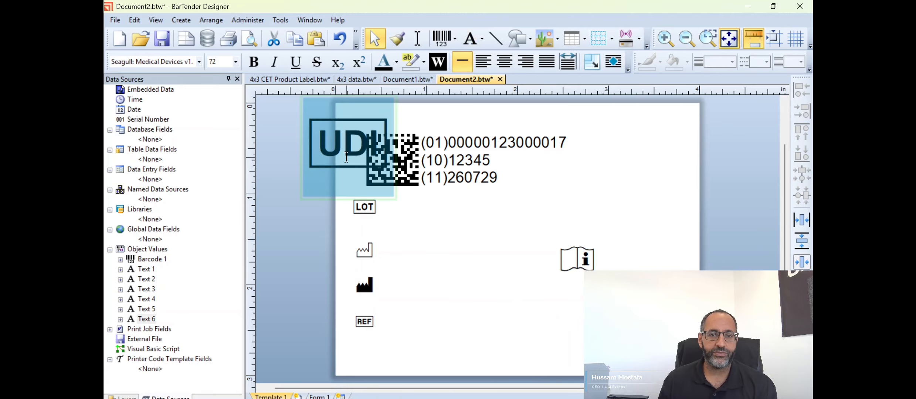
- Shrink the UDI symbol's frame to about 0.3 in wide and place it just left of the DataMatrix barcode
left_click(397, 202)
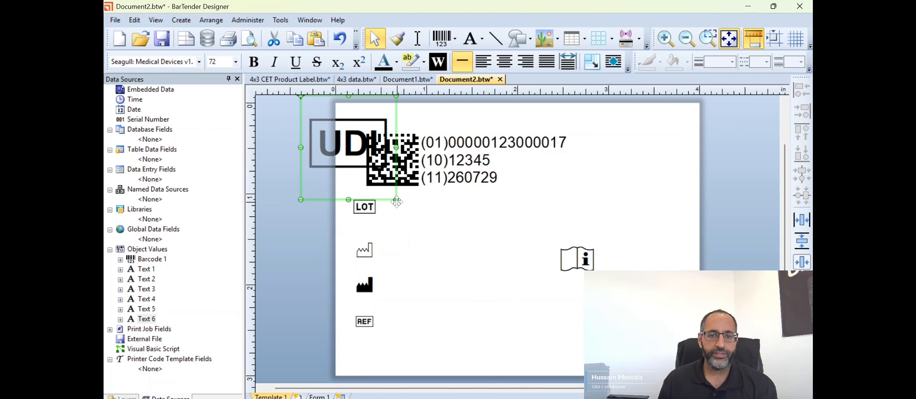
left_click_drag(397, 199, 331, 154)
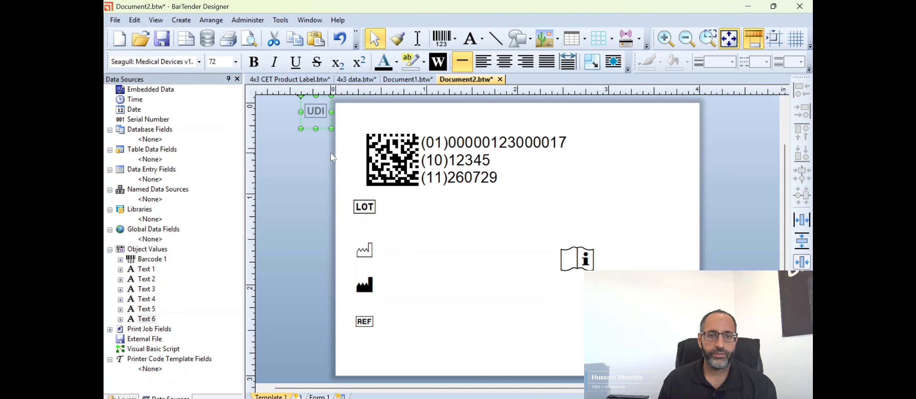
left_click_drag(320, 129, 355, 172)
left_click(408, 225)
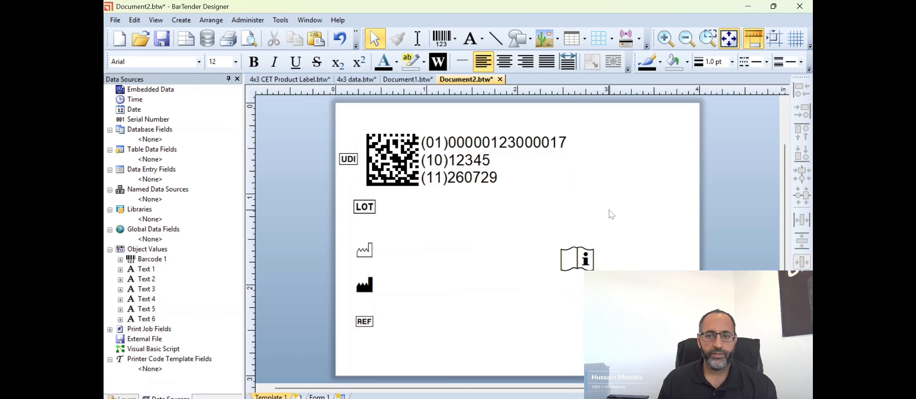
- Move the DataMatrix barcode with its readable text about 0.15 in to the right, away from the UDI symbol
left_click(561, 179)
left_click_drag(558, 192, 571, 192)
left_click(571, 229)
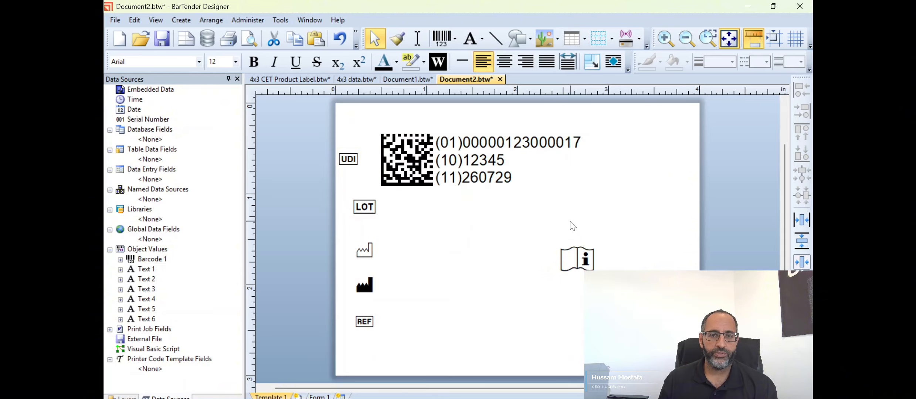
- Move the LOT, manufacturing date, manufacturer and REF symbols together about 0.15 in right and 0.2 in down
left_click(366, 208)
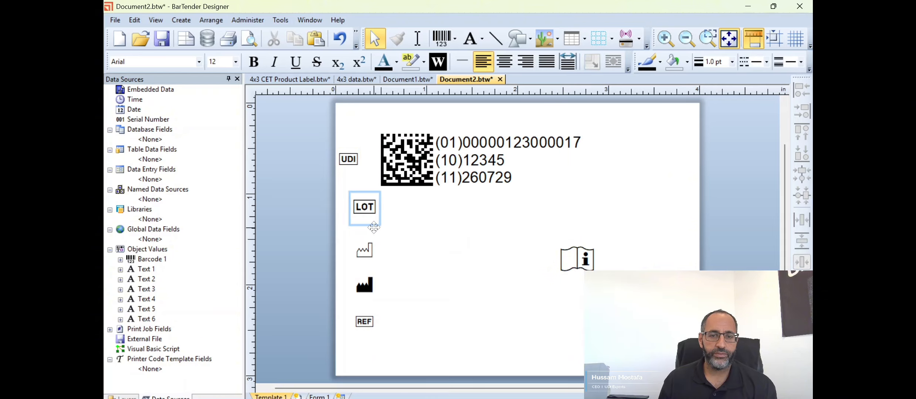
mouse_move(374, 228)
left_mouse_down()
mouse_move(383, 234)
mouse_move(373, 227)
left_mouse_up()
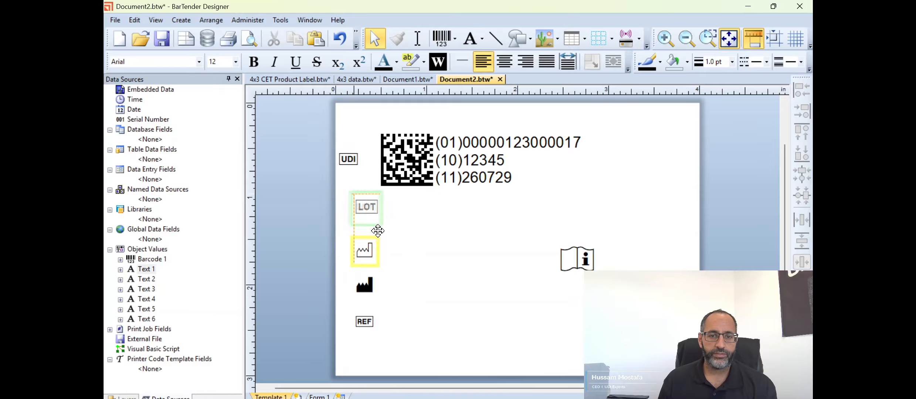
left_click(405, 331)
left_click_drag(404, 336, 343, 190)
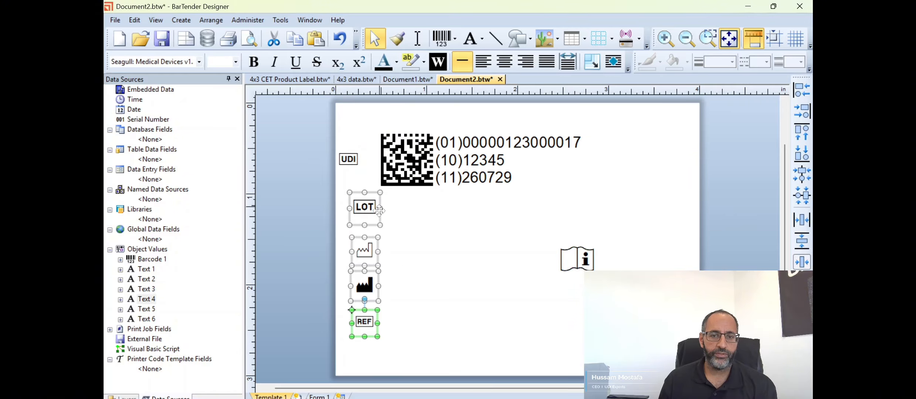
left_click_drag(380, 213, 392, 231)
left_click(495, 311)
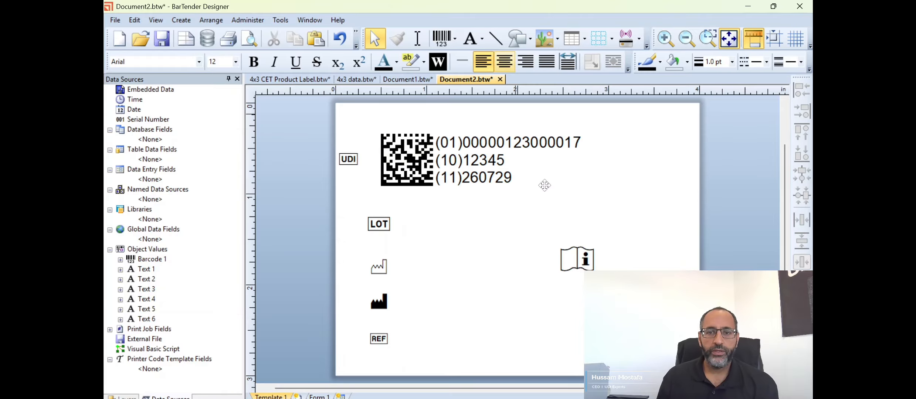
left_click(481, 41)
left_click(488, 93)
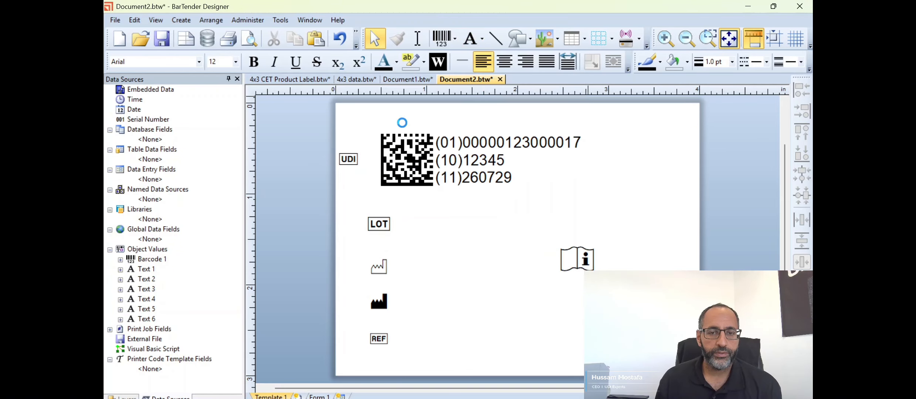
left_click(385, 166)
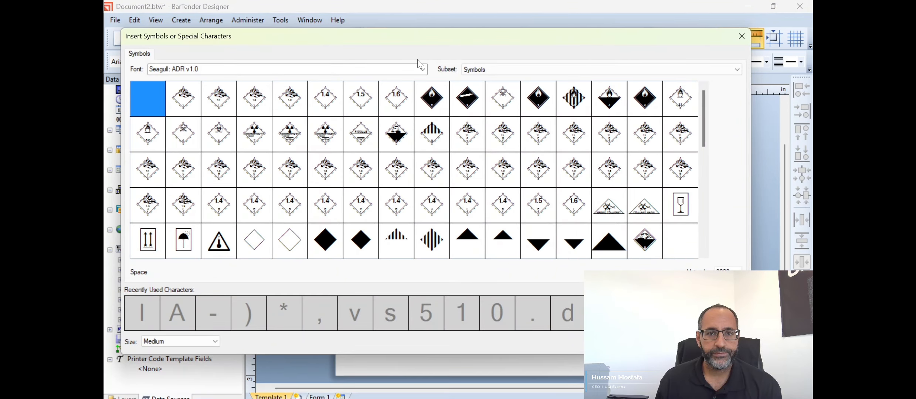
left_click(421, 69)
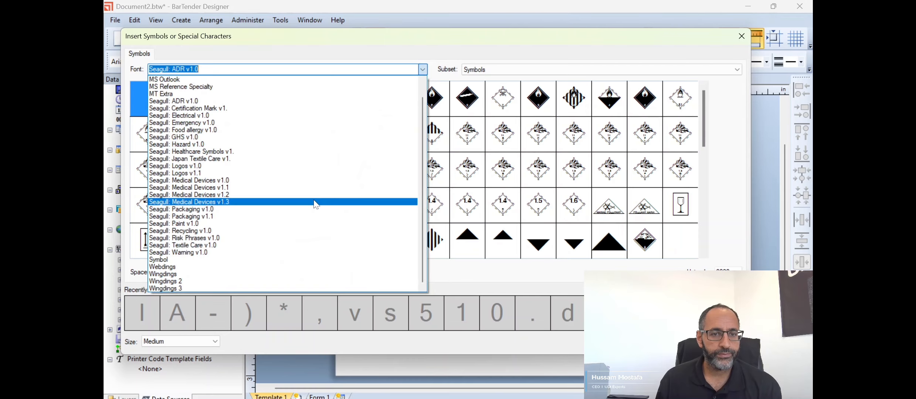
left_click(316, 204)
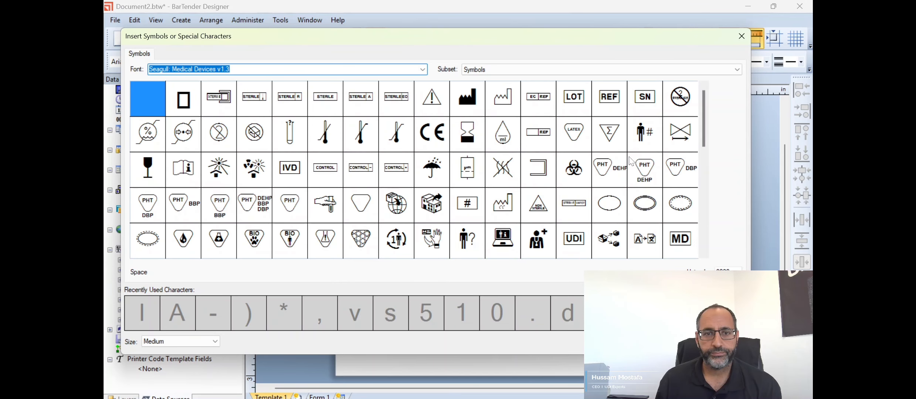
scroll(631, 161, "down", 1)
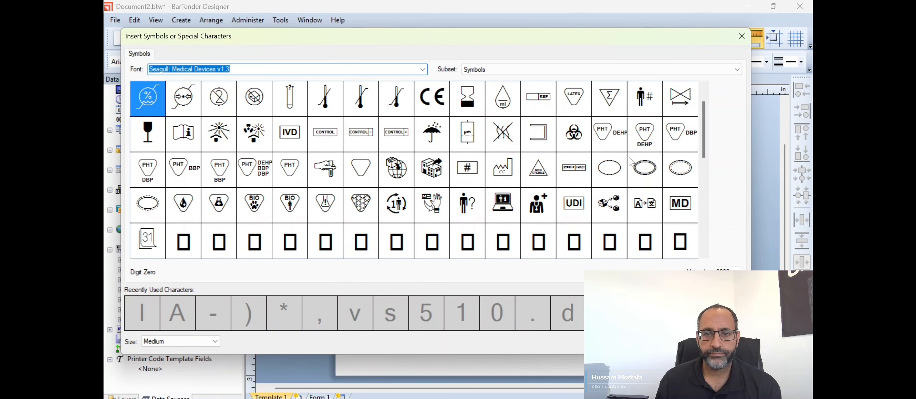
scroll(631, 162, "down", 1)
scroll(631, 162, "up", 2)
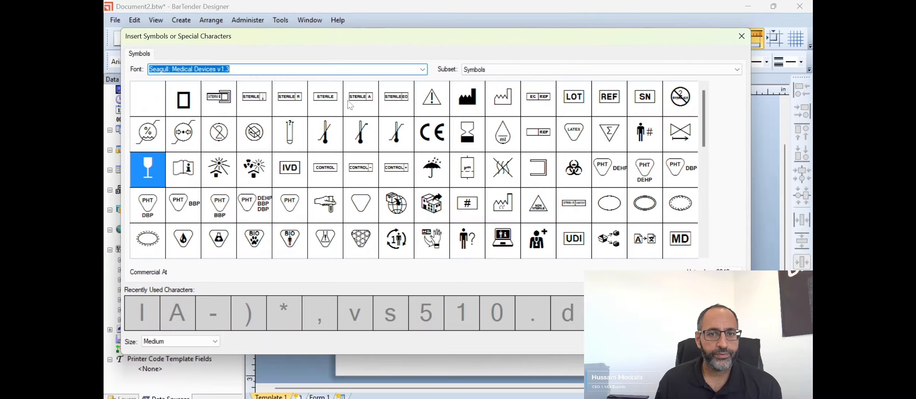
left_click(401, 103)
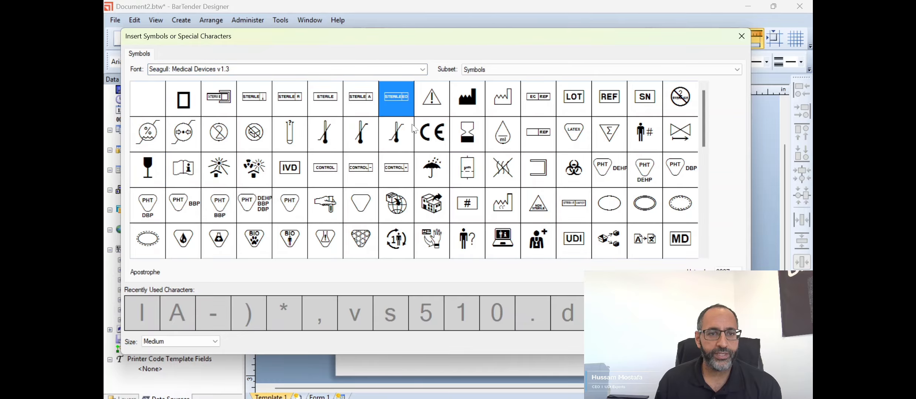
scroll(592, 202, "down", 1)
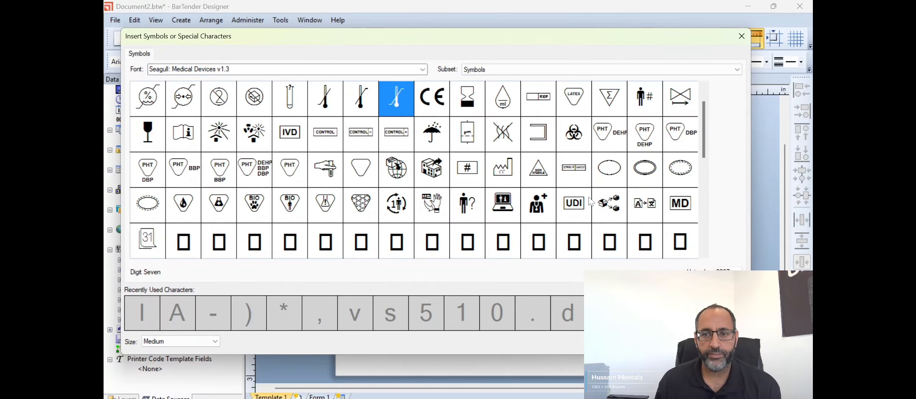
scroll(592, 202, "up", 1)
scroll(591, 202, "down", 1)
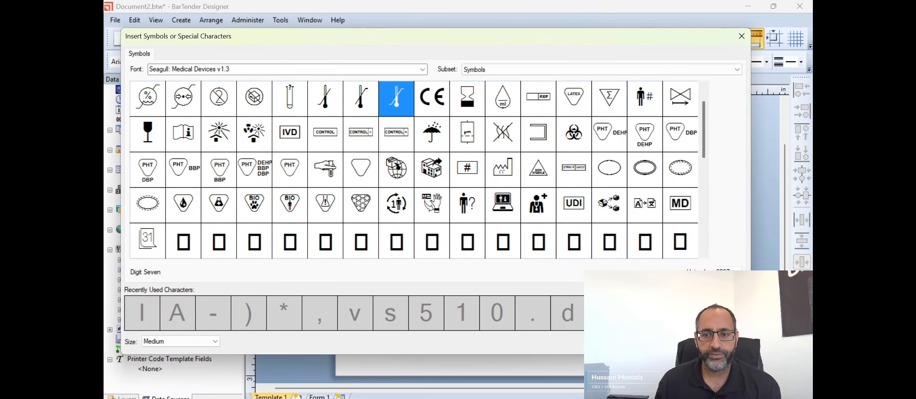
key("Return")
left_click(562, 299)
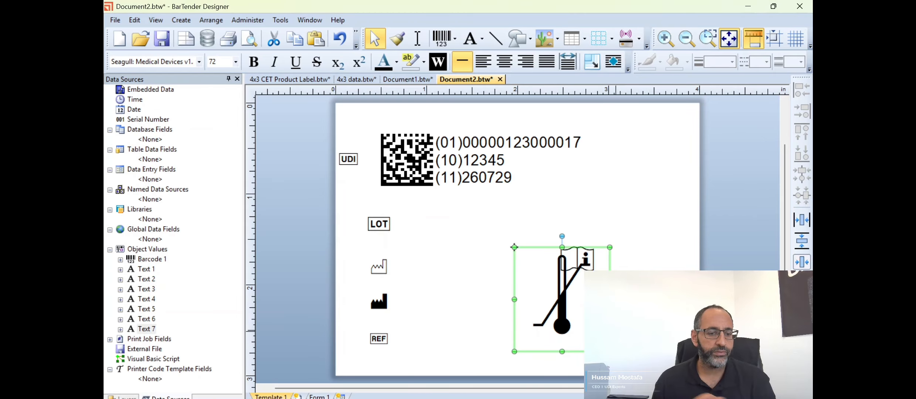
key("Delete")
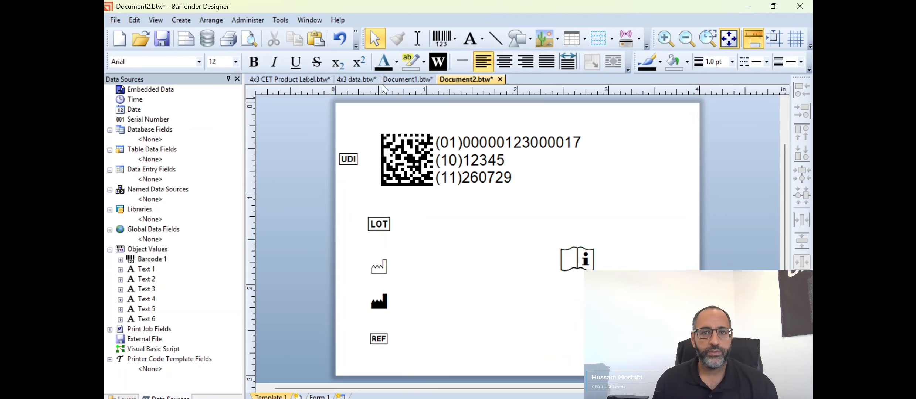
- Insert the STERILE EO symbol from the Seagull: Medical Devices v1.3 font as a symbol font character below the consult-instructions symbol
left_click(482, 37)
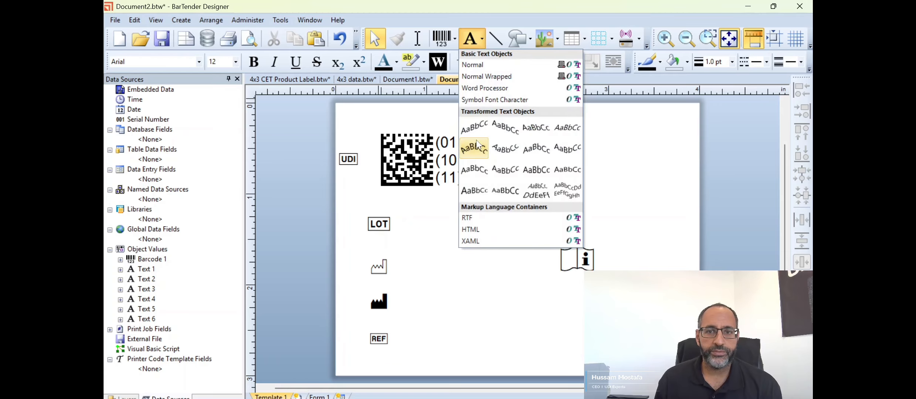
left_click(495, 100)
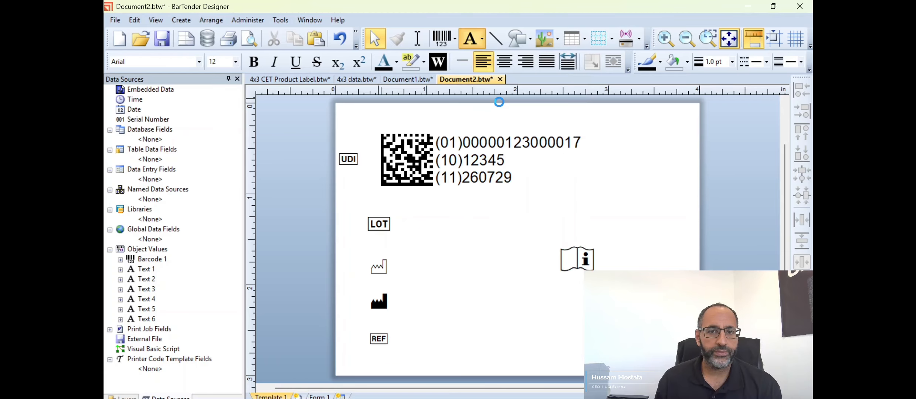
left_click(424, 139)
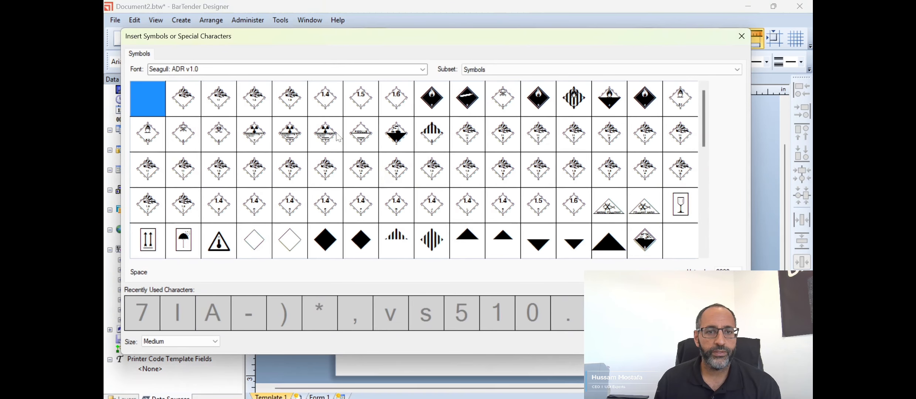
left_click(422, 69)
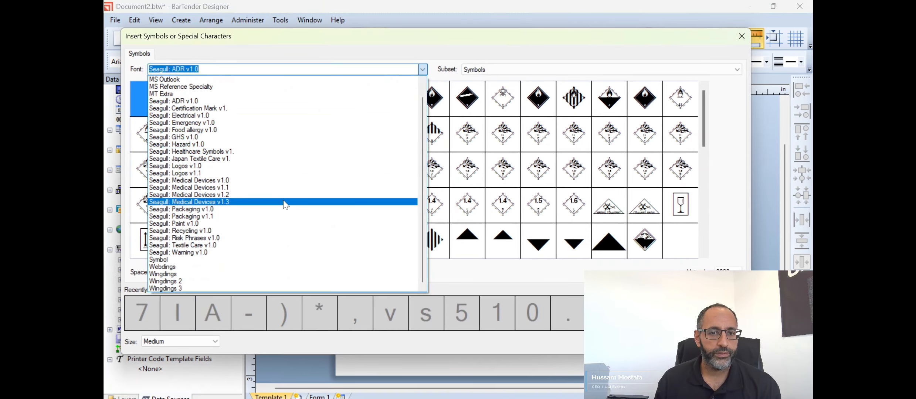
left_click(285, 204)
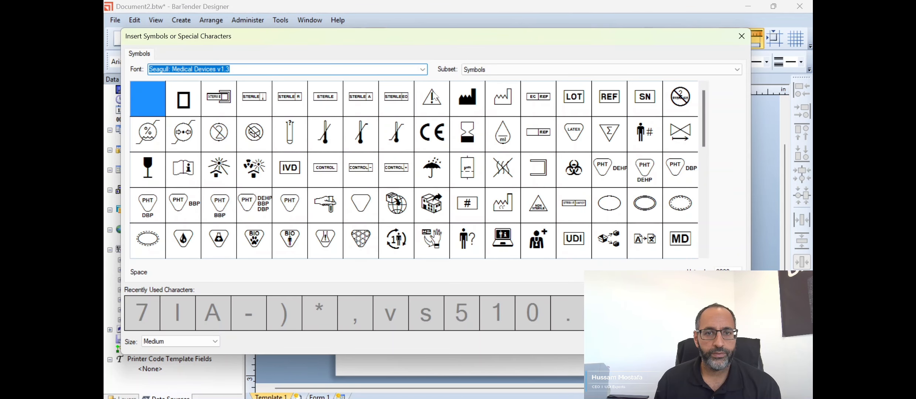
left_click(400, 102)
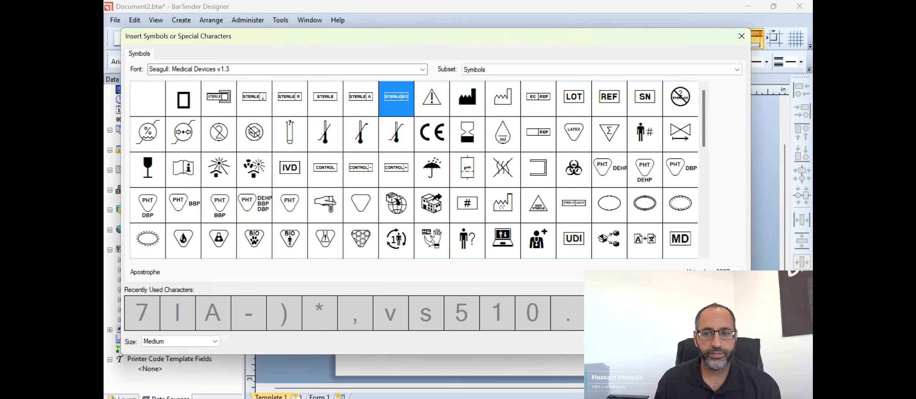
key("Return")
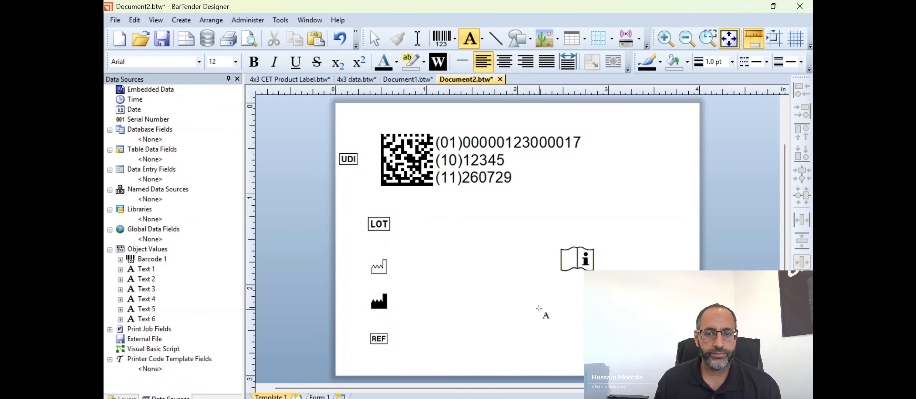
left_click_drag(543, 307, 569, 307)
left_click(608, 262)
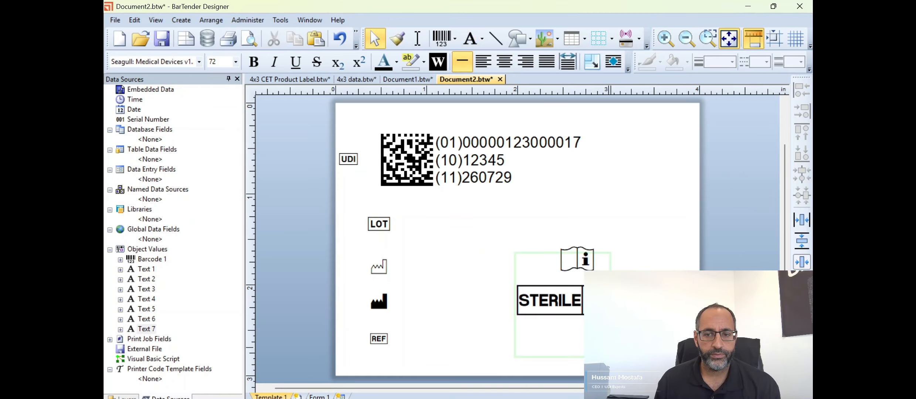
- Shrink the STERILE EO symbol's frame and place it just below the consult-instructions symbol
key("Escape")
left_click_drag(610, 357, 586, 326)
key("Escape")
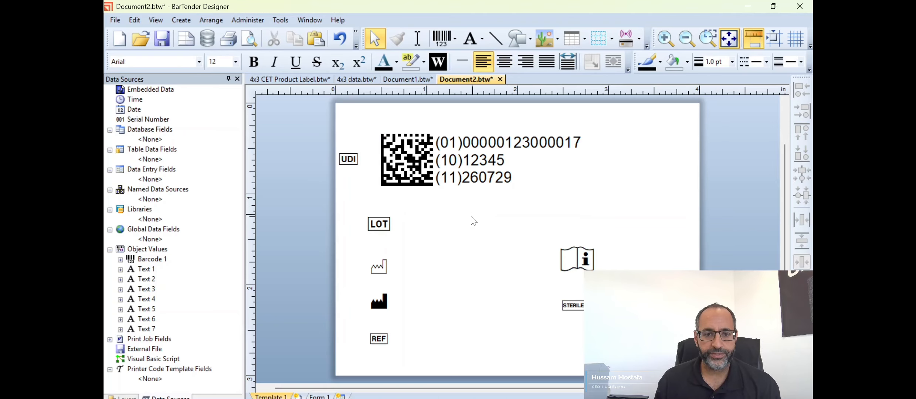
- Insert the MD symbol from the Seagull: Medical Devices v1.3 font as a symbol font character near the STERILE EO symbol
left_click(482, 38)
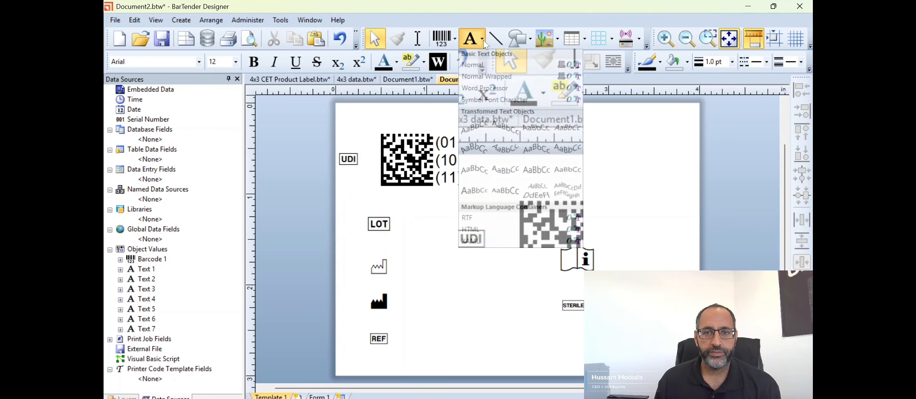
left_click(486, 98)
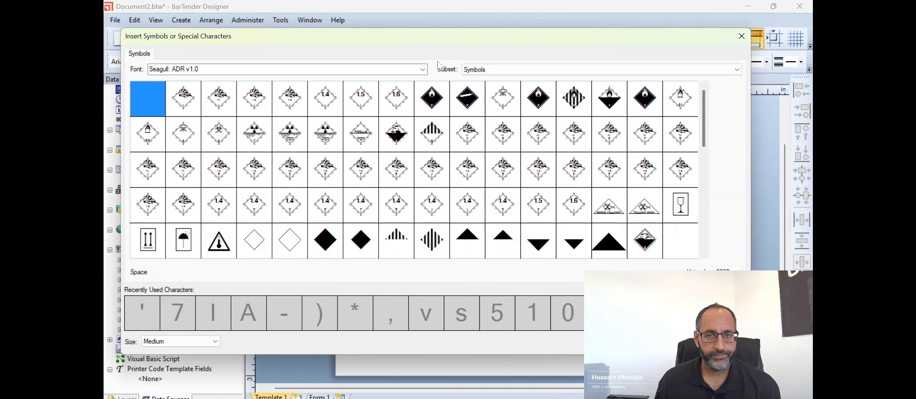
left_click(422, 69)
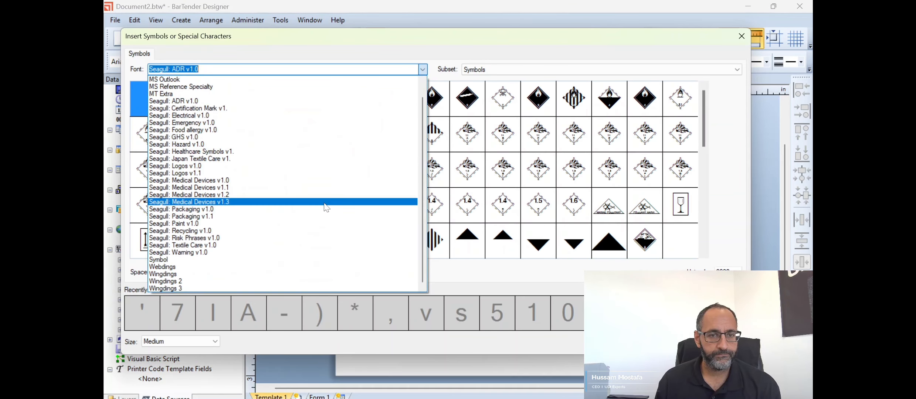
left_click(325, 203)
scroll(421, 192, "down", 2)
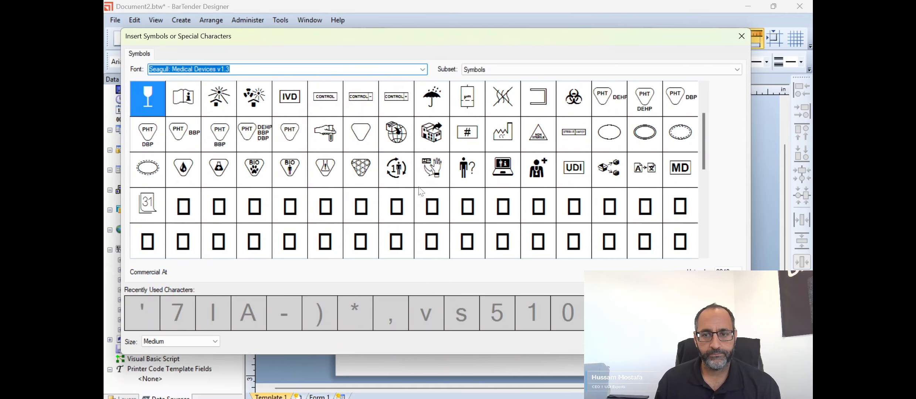
left_click(683, 177)
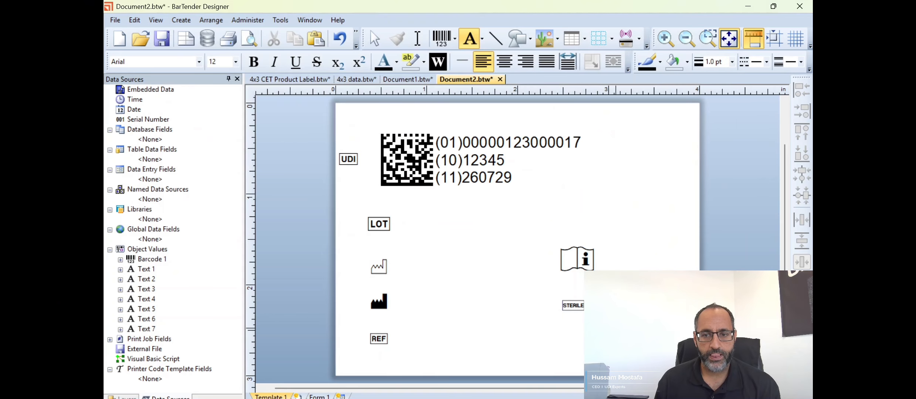
left_click(570, 340)
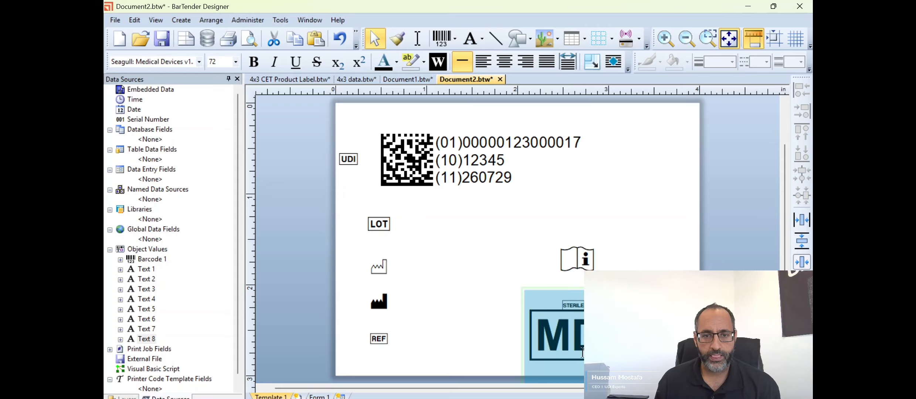
- Shrink the MD symbol's frame to about 0.35 in wide and nudge the consult-instructions symbol slightly down
left_click(548, 343)
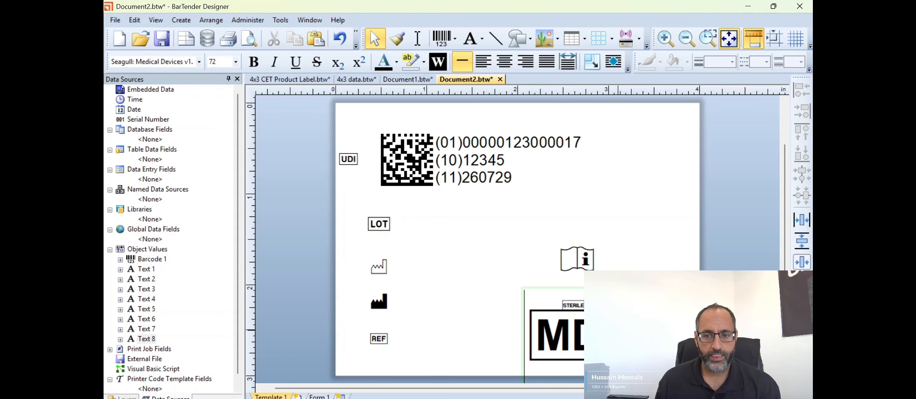
left_click_drag(618, 330, 625, 298)
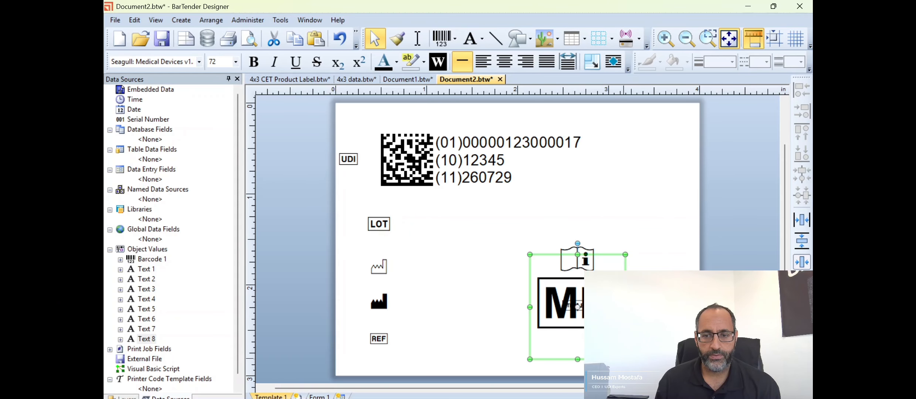
left_click_drag(625, 360, 572, 291)
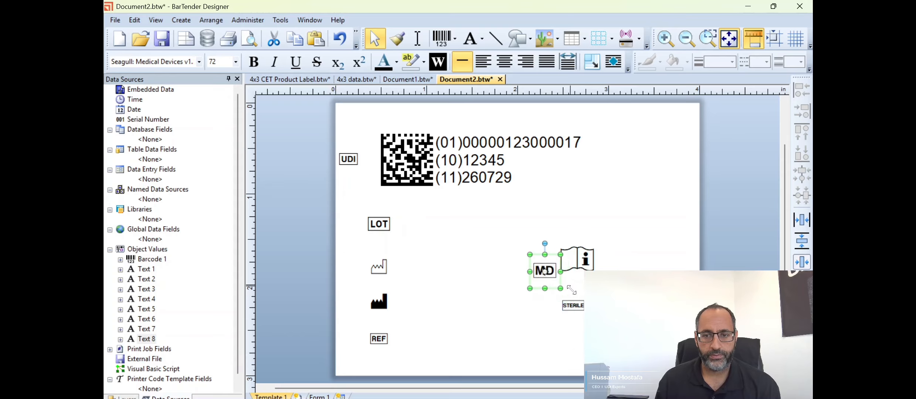
left_click(564, 291)
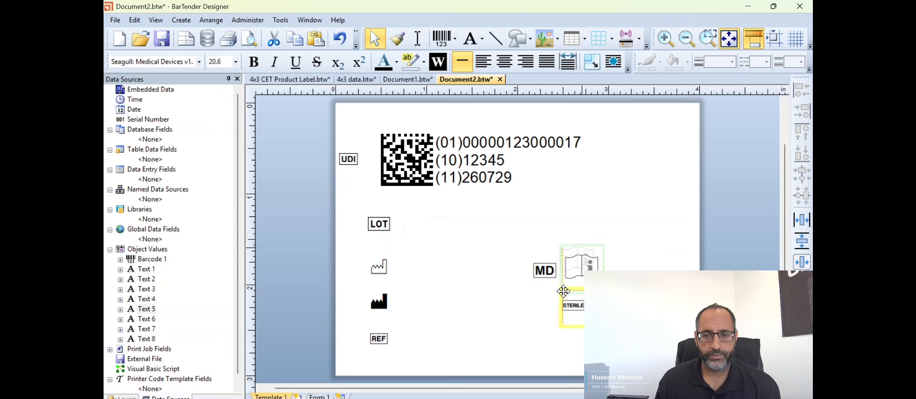
left_click(559, 284)
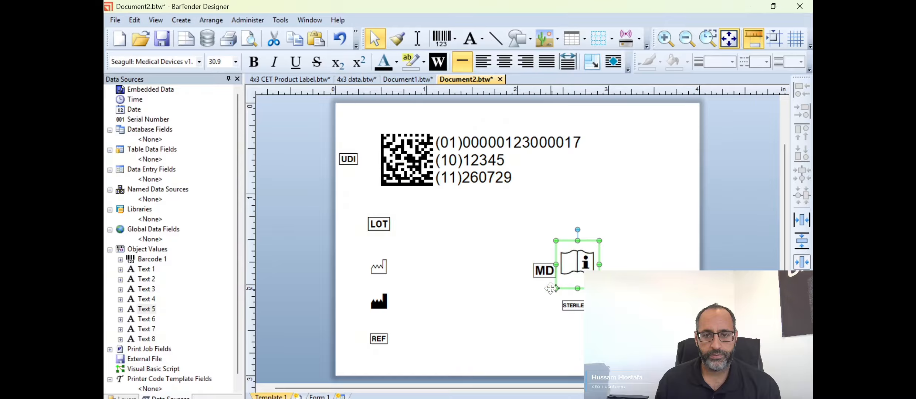
left_click(542, 279)
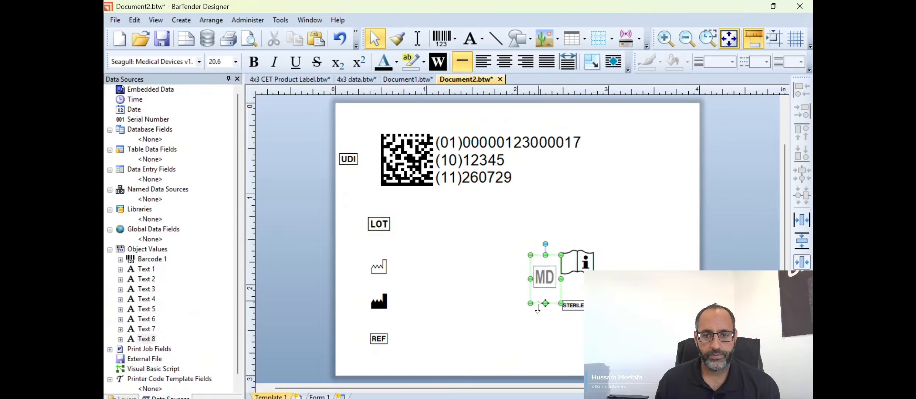
mouse_move(538, 307)
left_mouse_down()
mouse_move(539, 339)
mouse_move(546, 300)
left_mouse_up()
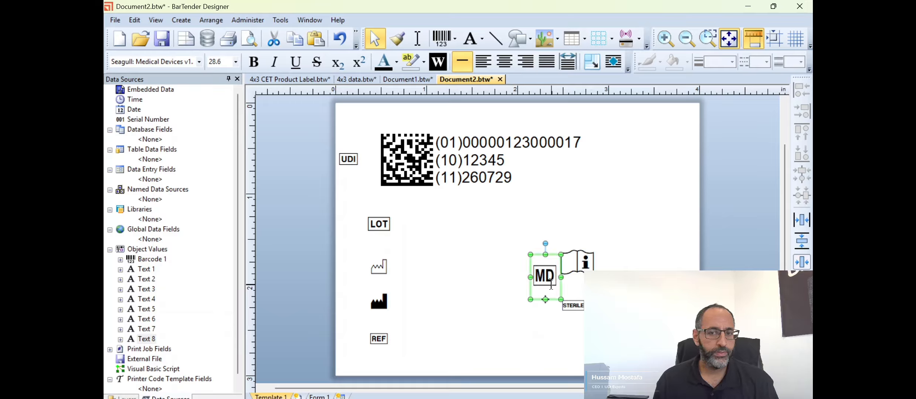
key("ctrl+z")
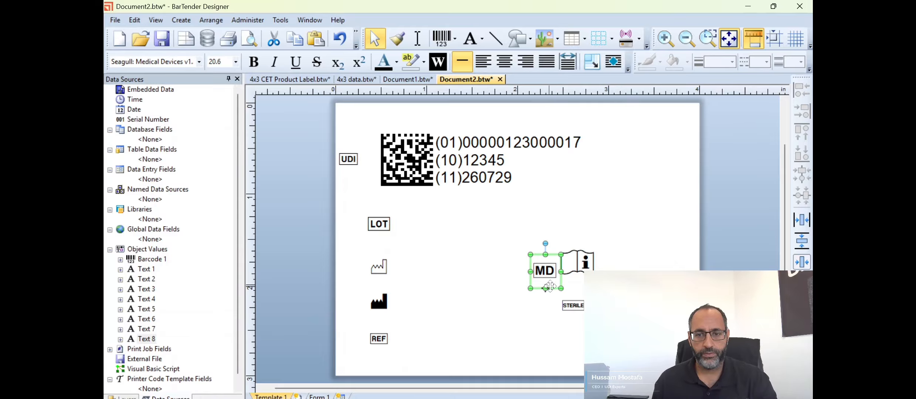
- Move the MD symbol below the STERILE EO symbol, near the label's lower edge, and deselect it
left_click_drag(555, 286, 583, 363)
left_click(475, 218)
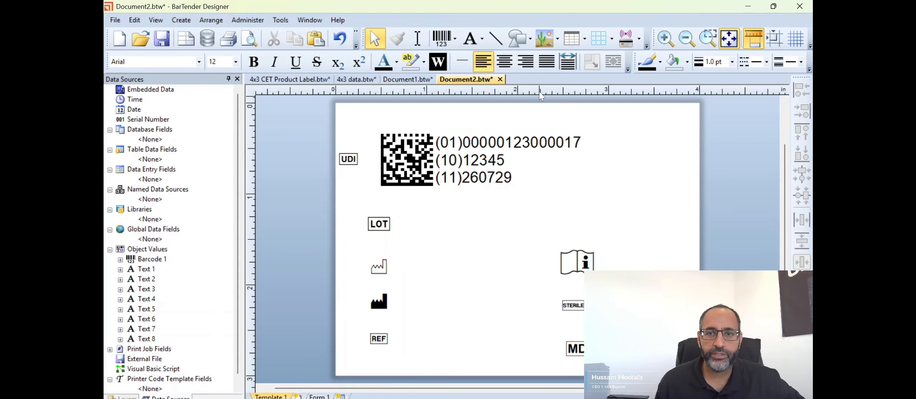
- Add a normal single-line text object on the label beside the LOT symbol
left_click(484, 40)
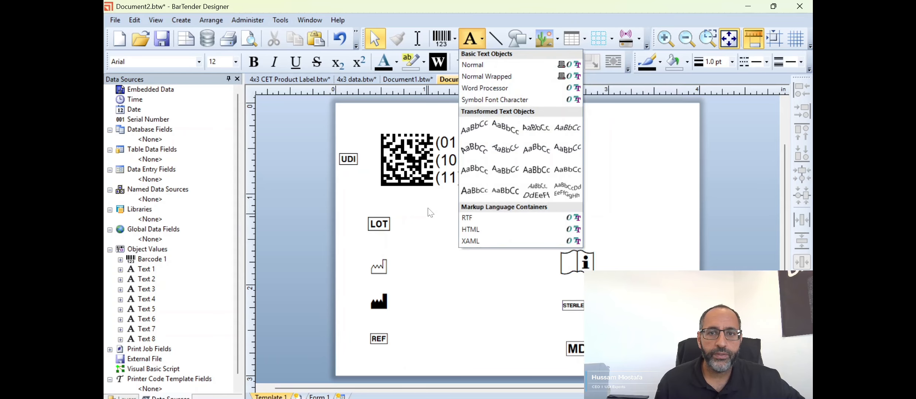
left_click(473, 65)
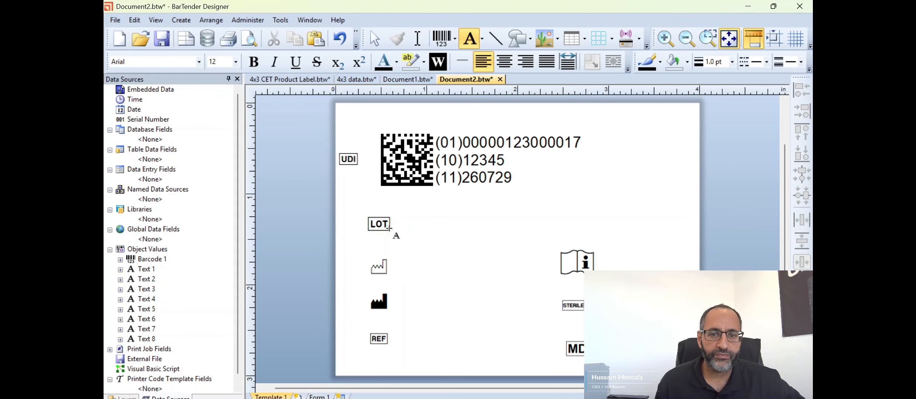
left_click(401, 224)
left_click_drag(422, 233, 471, 232)
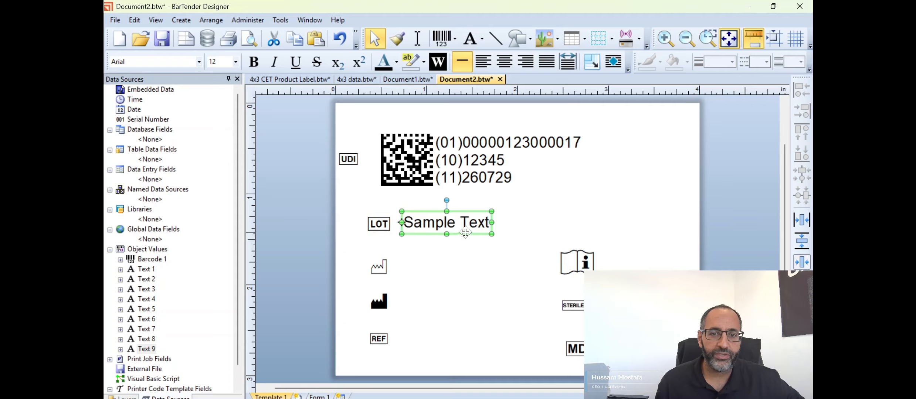
- Replace the sample text beside the LOT symbol with 12345
left_click(455, 224)
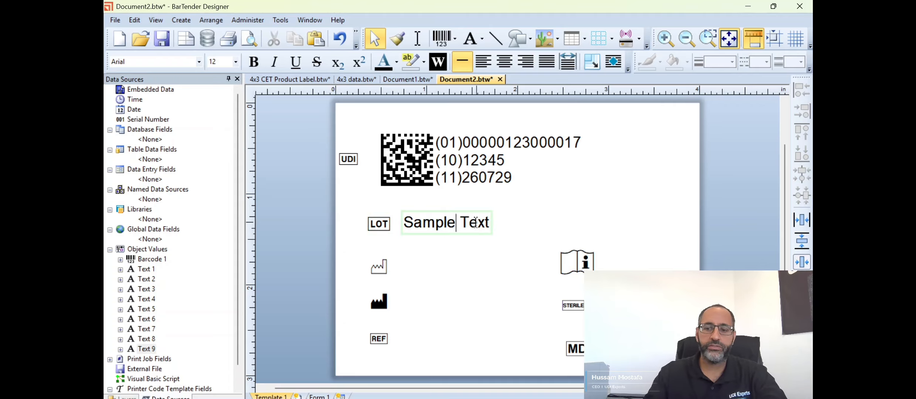
key("BackSpace")
key("BackSpace")
key("BackSpace")
key("BackSpace")
key("BackSpace")
key("BackSpace")
key("Delete")
key("Delete")
key("Delete")
key("Delete")
key("Delete")
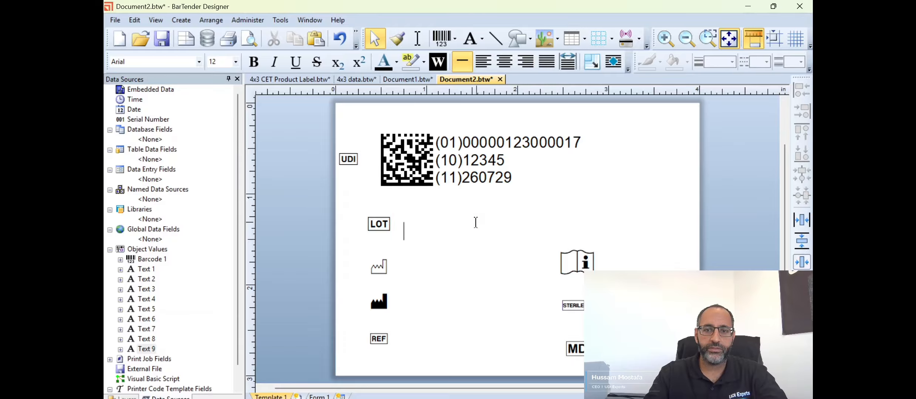
type("1234")
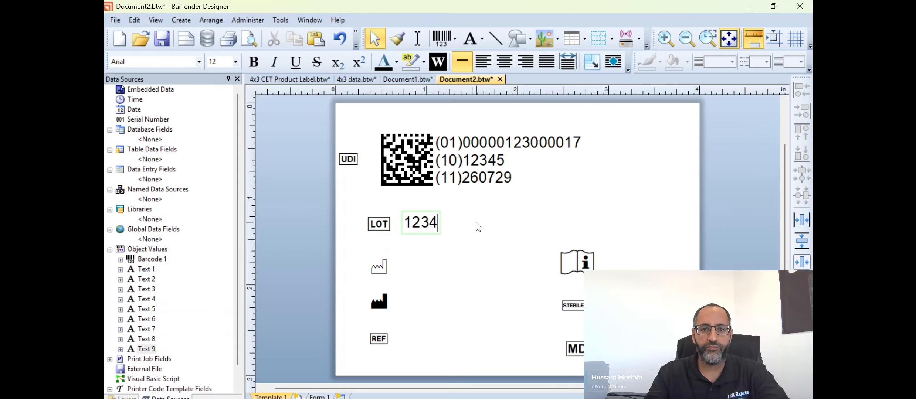
type("5")
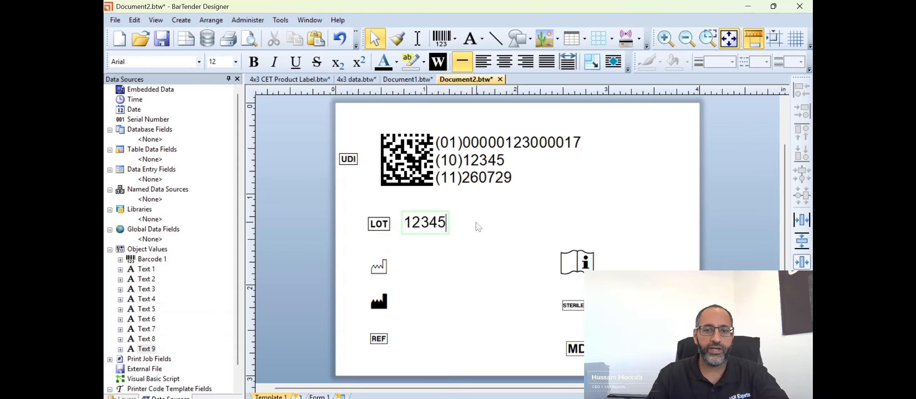
left_click(489, 246)
- Copy the lot number text and place the copy beside the date of manufacture symbol
left_click(385, 269)
left_click(429, 257)
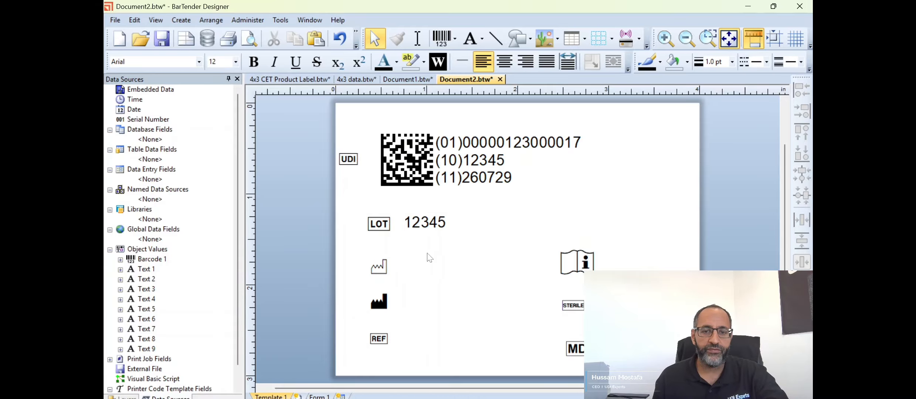
left_click(426, 224)
left_click(426, 234)
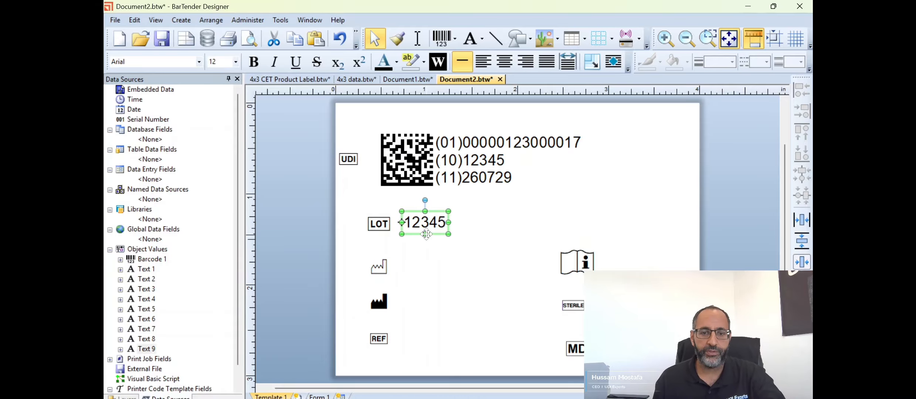
left_click(411, 278)
key("ctrl+v")
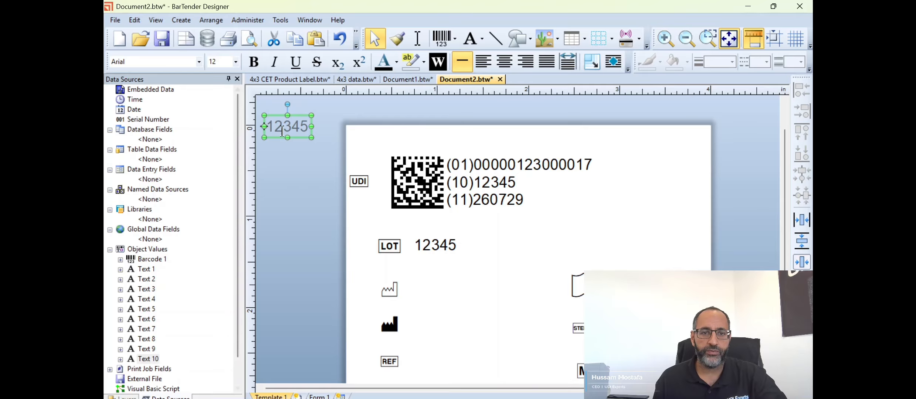
left_click_drag(299, 138, 449, 304)
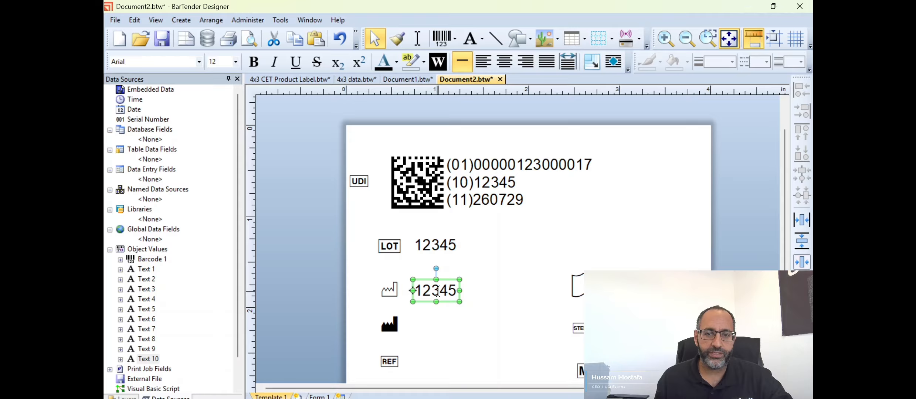
- Replace the text beside the date of manufacture symbol with 2026-07-29
double_click(438, 291)
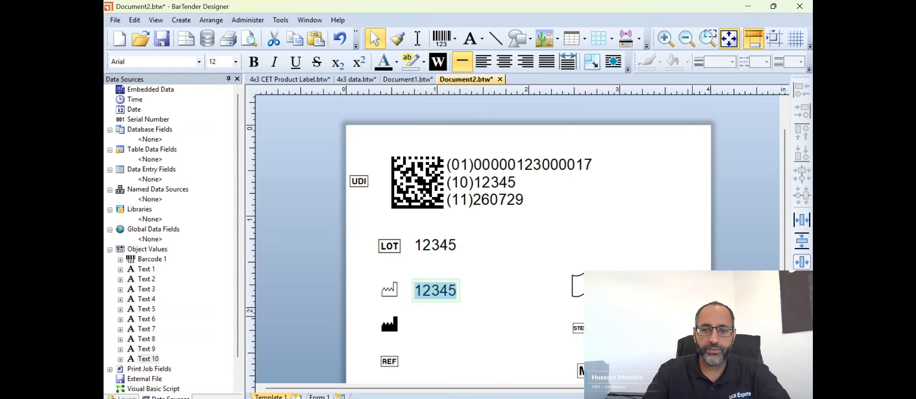
type("2026")
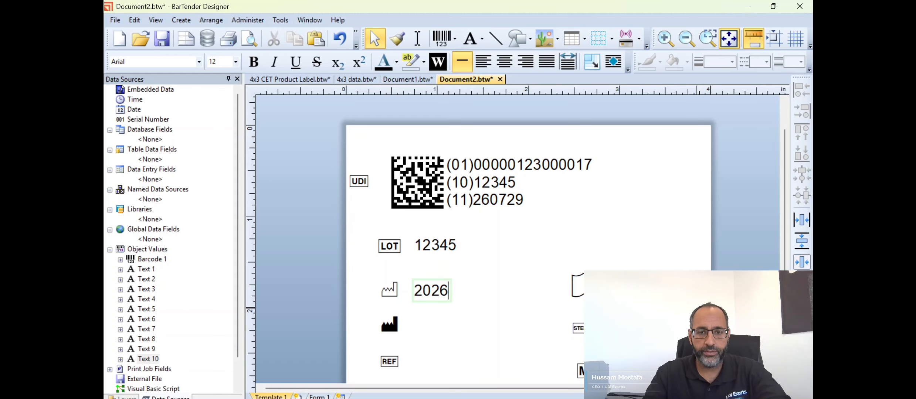
type("-07-")
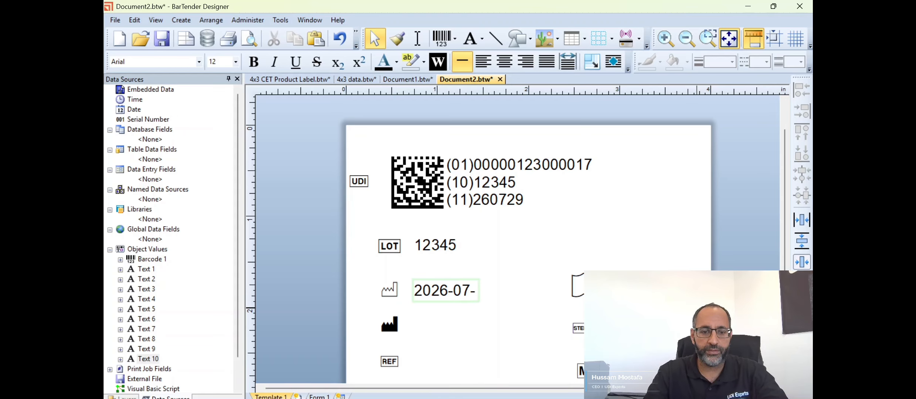
type("29")
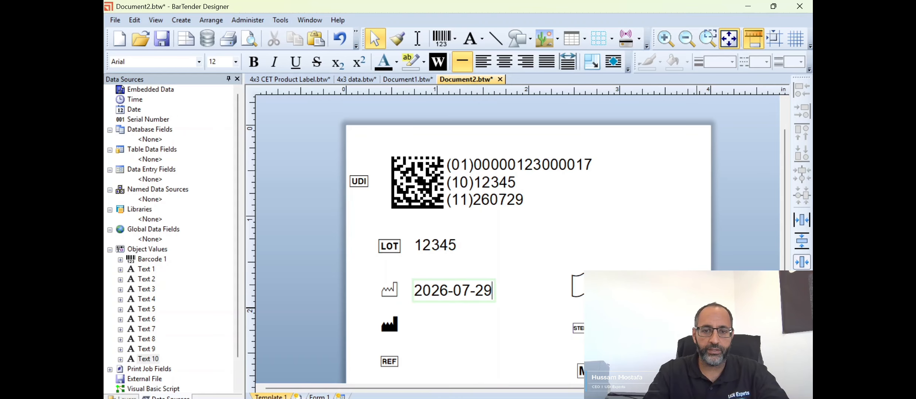
left_click(666, 267)
- Copy the manufacture date text and place the copy beside the manufacturer symbol
left_click(389, 324)
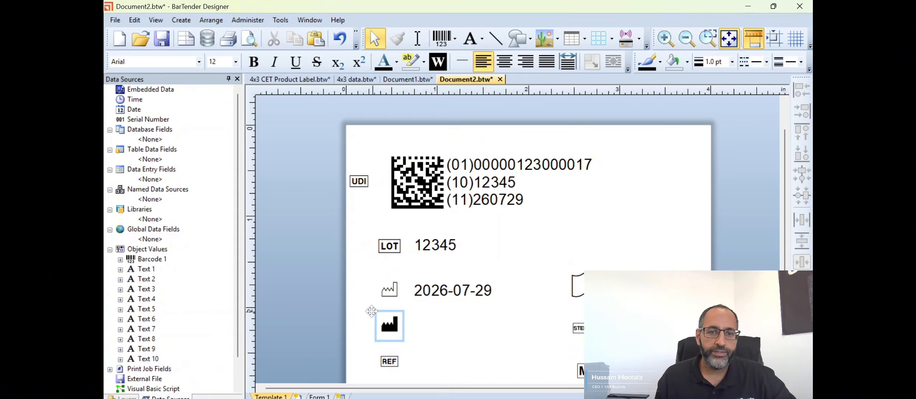
left_click(450, 295)
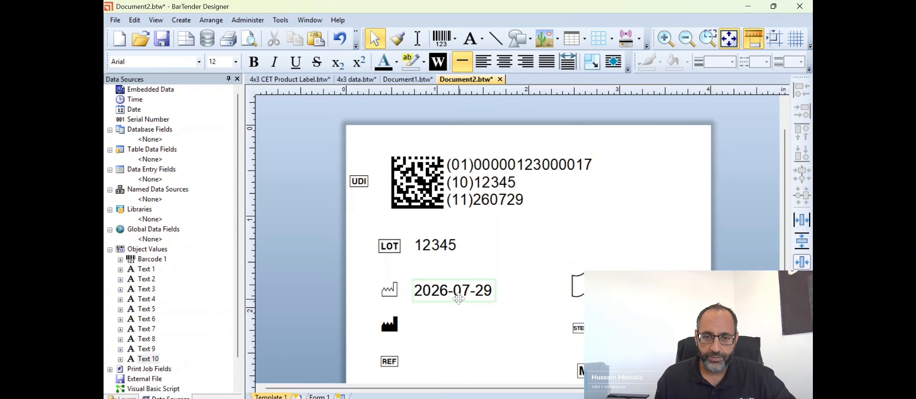
right_click(459, 299)
left_click(505, 188)
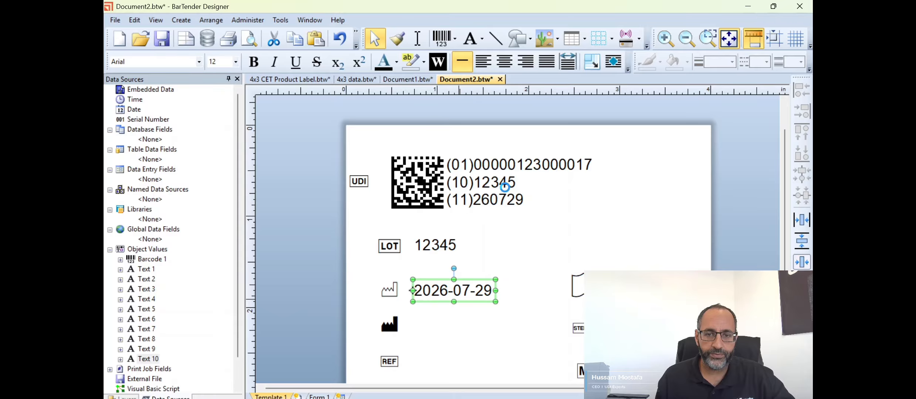
left_click(455, 326)
key("ctrl+v")
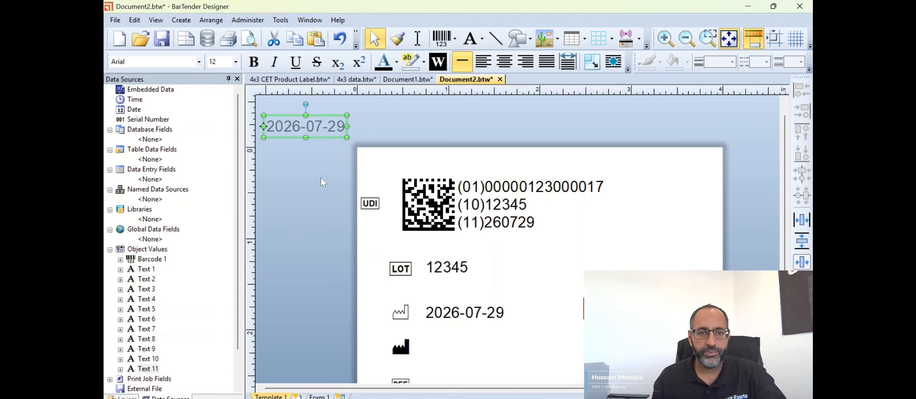
left_click_drag(326, 136, 482, 357)
- Replace the copied date beside the manufacturer symbol with the manufacturer's name
double_click(456, 349)
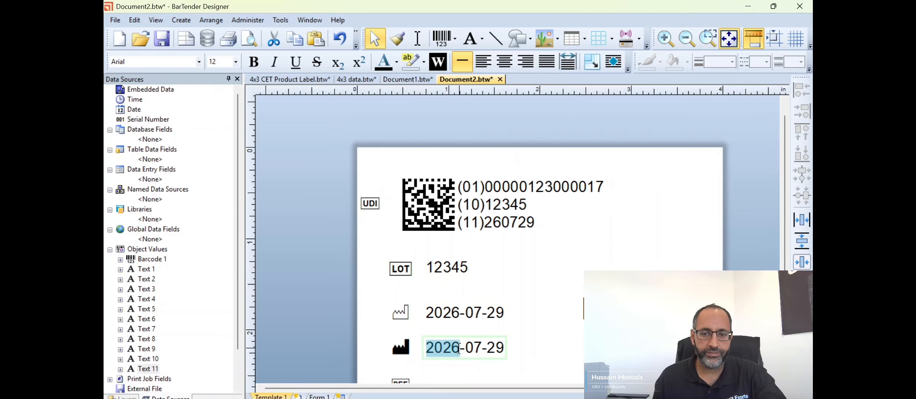
double_click(459, 347)
key("ctrl+a")
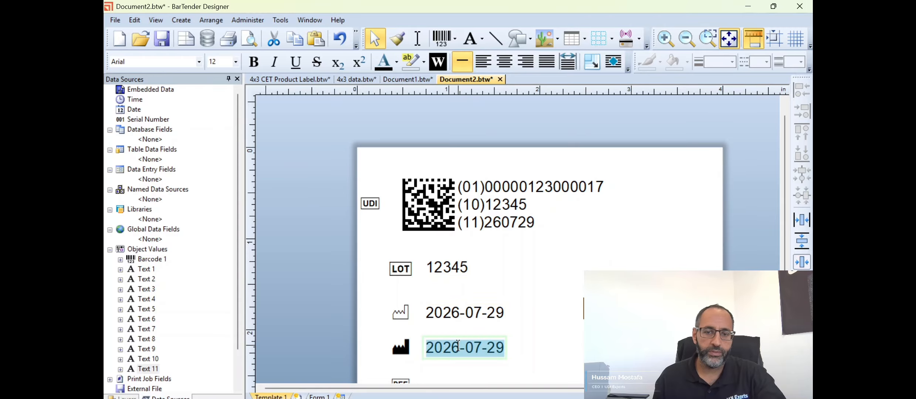
type("Most")
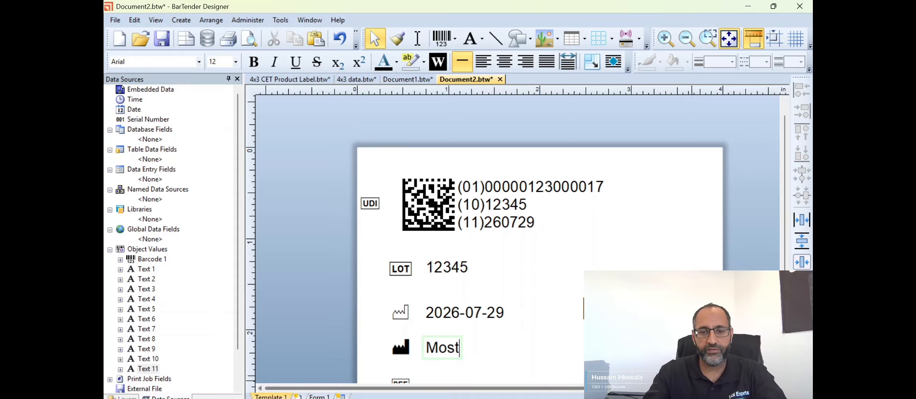
type("afa")
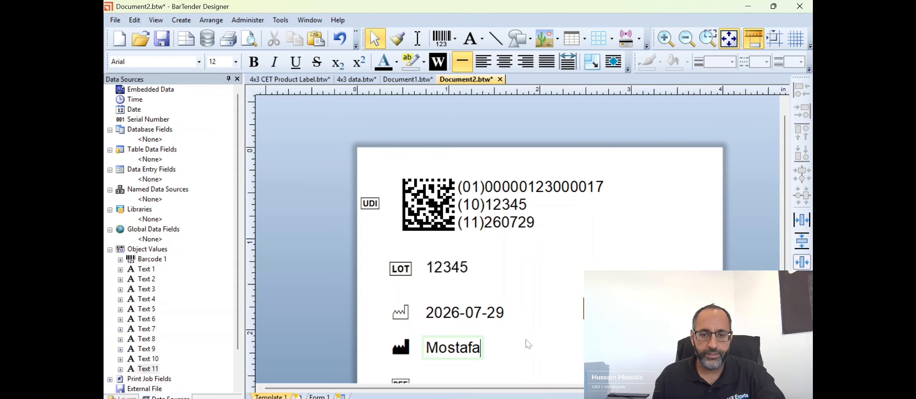
- Copy the manufacturer's name text object and paste two copies of it below the original
double_click(453, 349)
scroll(568, 246, "down", 1)
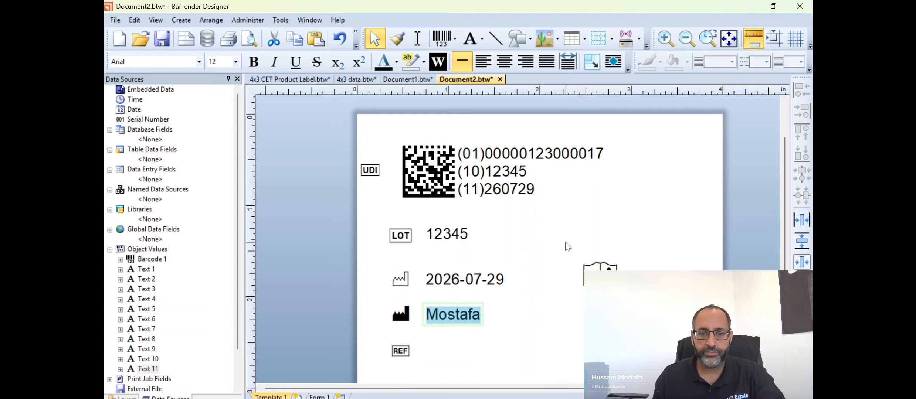
left_click(497, 331)
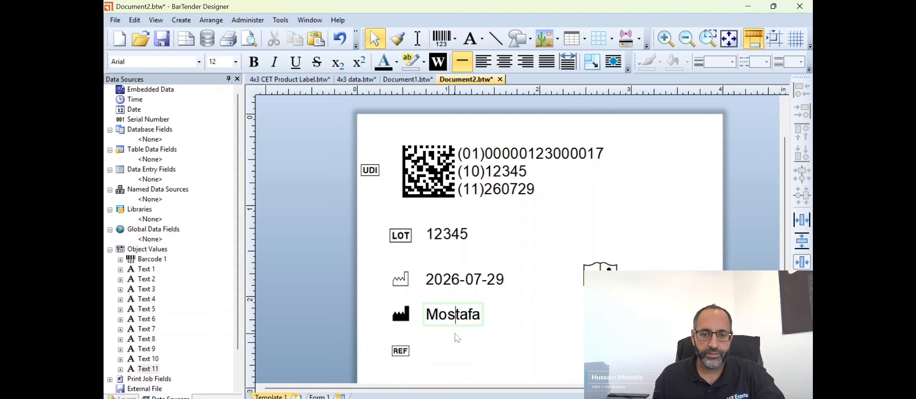
left_click(467, 323)
right_click(467, 322)
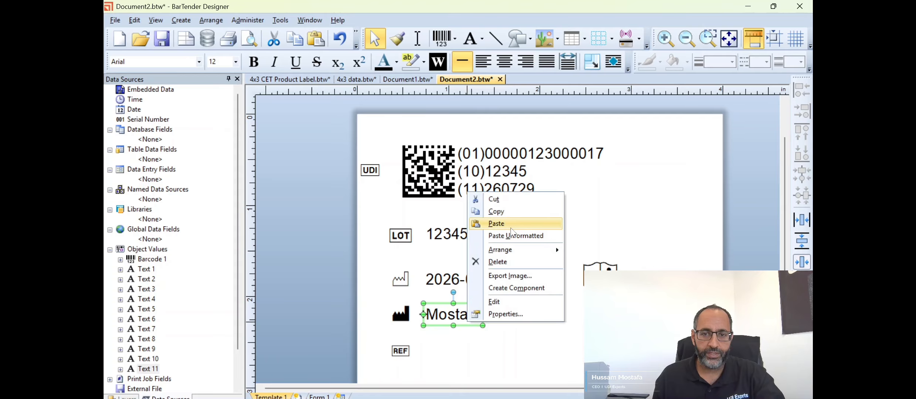
left_click(518, 213)
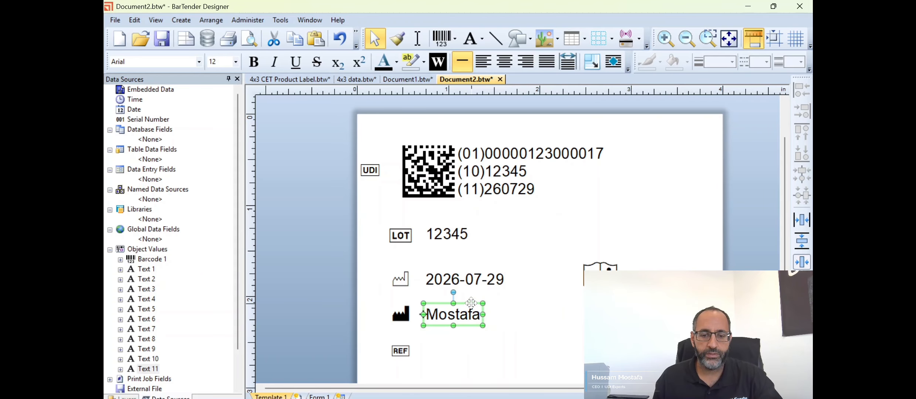
key("ctrl+v")
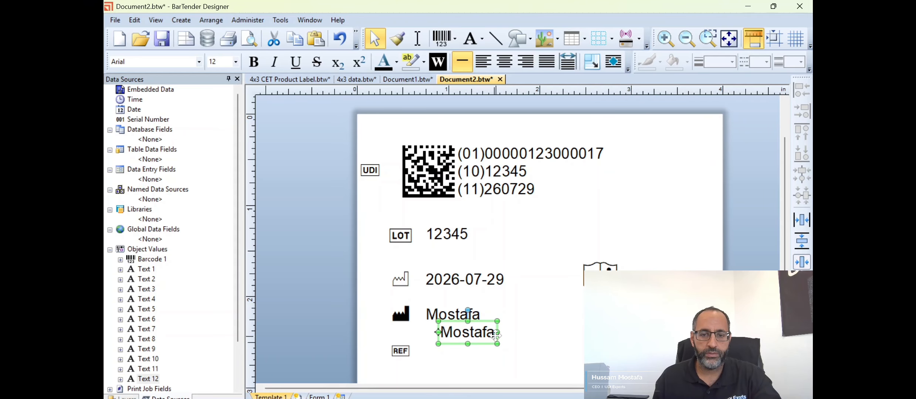
key("ctrl+v")
- Enlarge the manufacturer symbol to about 0.35 in wide and shift the first manufacturer's name line slightly right to clear it
left_click(460, 308)
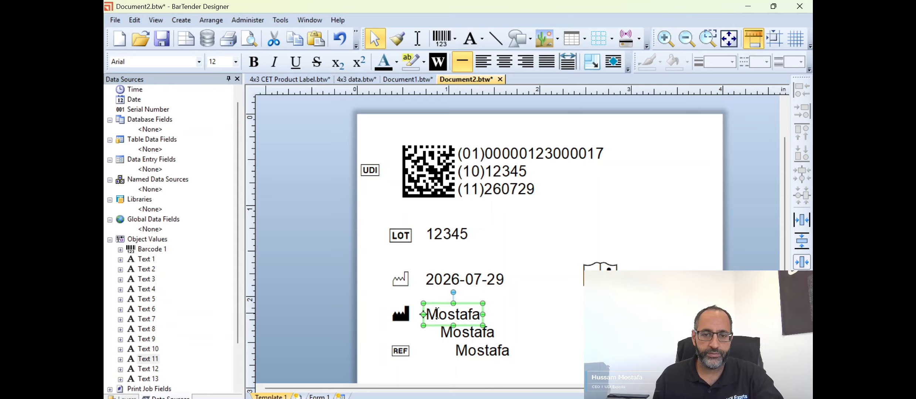
left_click(407, 321)
left_click_drag(414, 329, 397, 369)
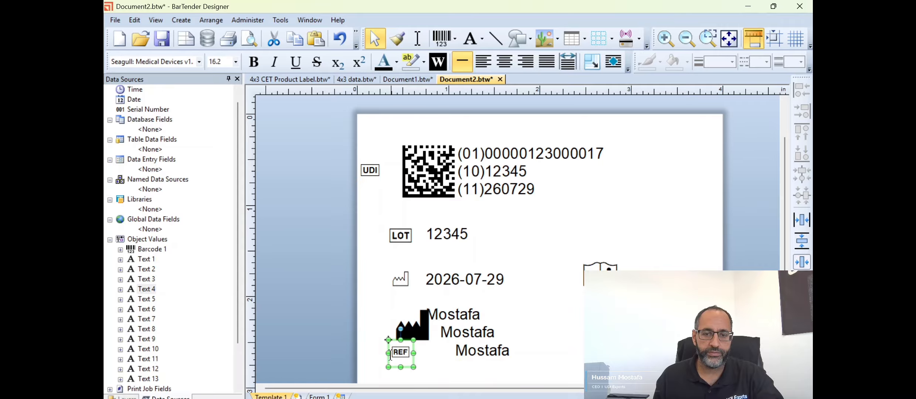
scroll(394, 316, "down", 5)
scroll(394, 317, "up", 3)
left_click(463, 248)
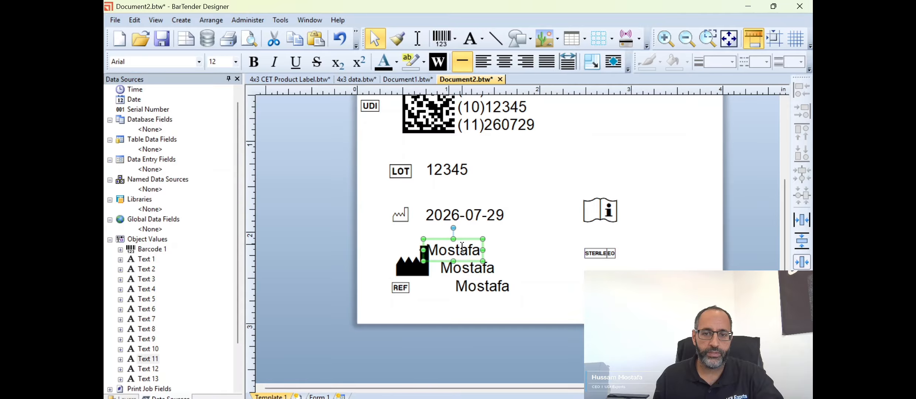
left_click_drag(467, 241, 477, 243)
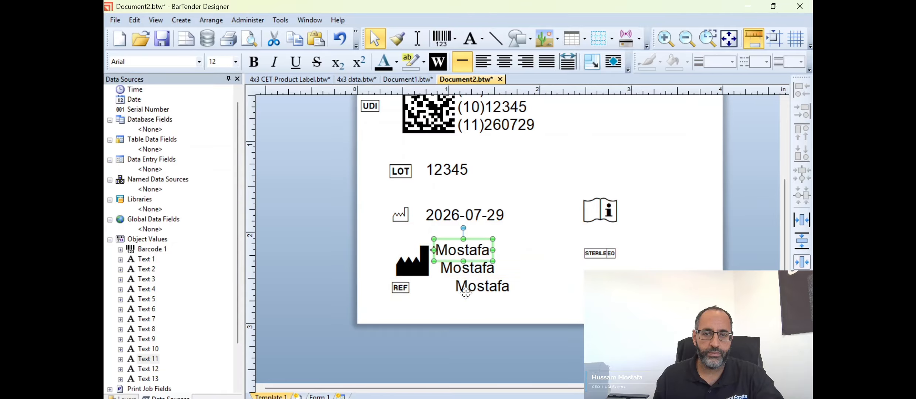
- Replace the second manufacturer's name line below the original with the manufacturer's street address
left_click(474, 267)
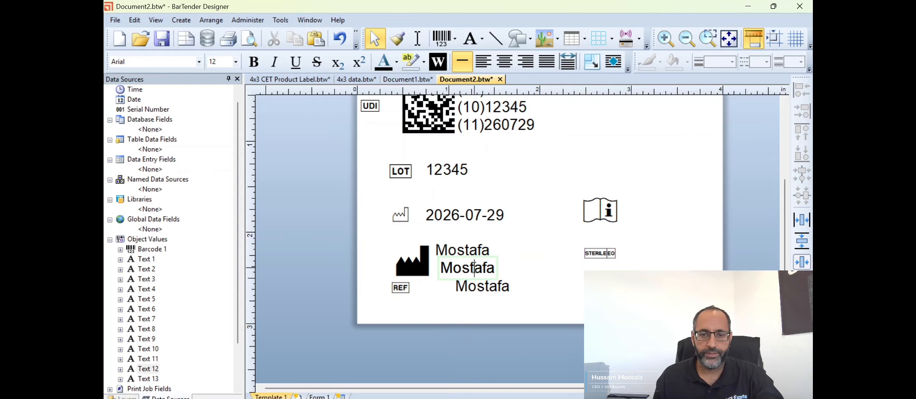
double_click(474, 267)
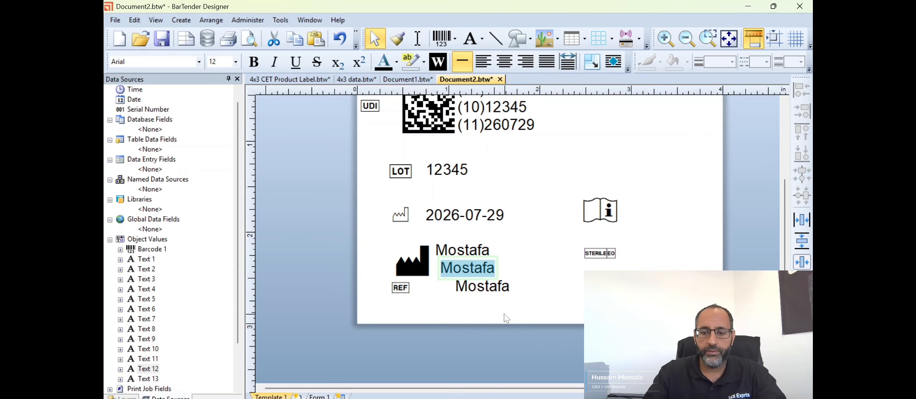
key("Delete")
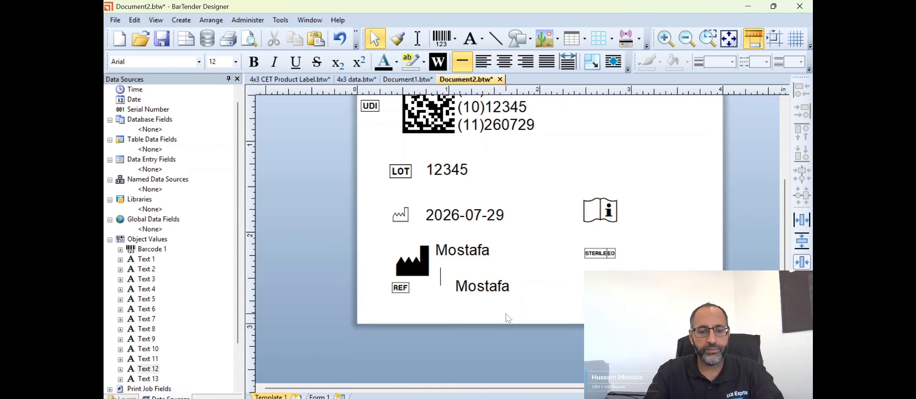
type("123 ")
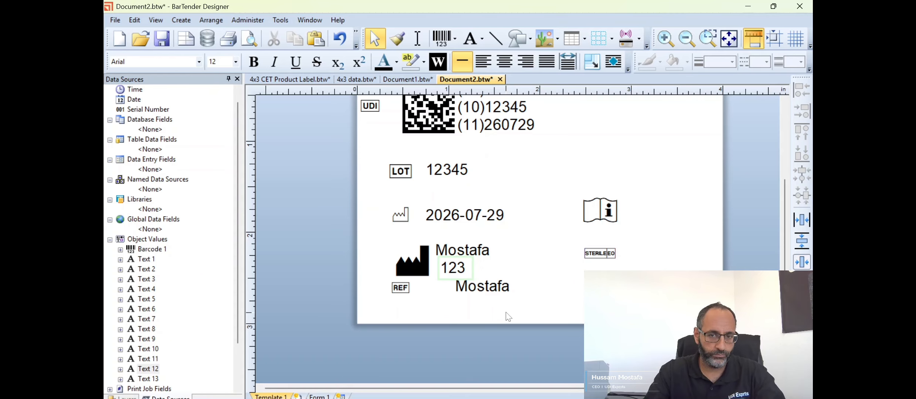
type("Curly Pl")
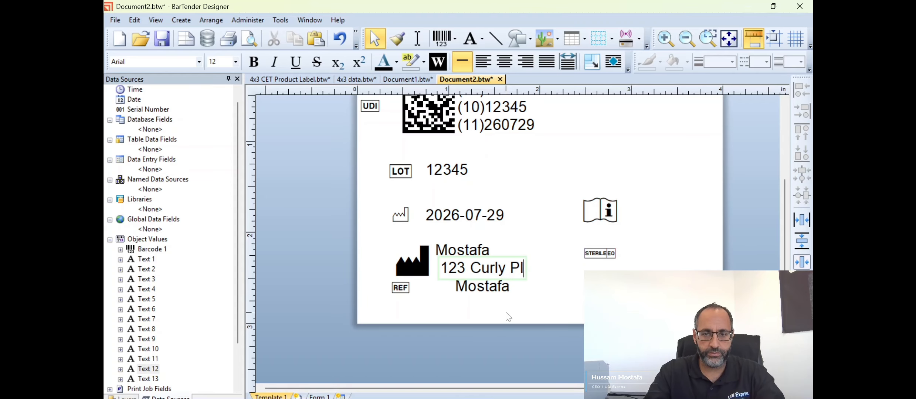
type("lace")
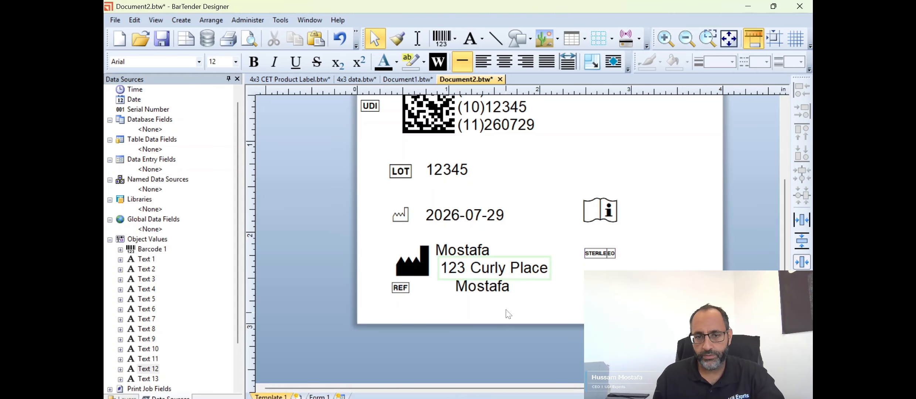
- Set the font size of the manufacturer's street address line to 6
triple_click(469, 264)
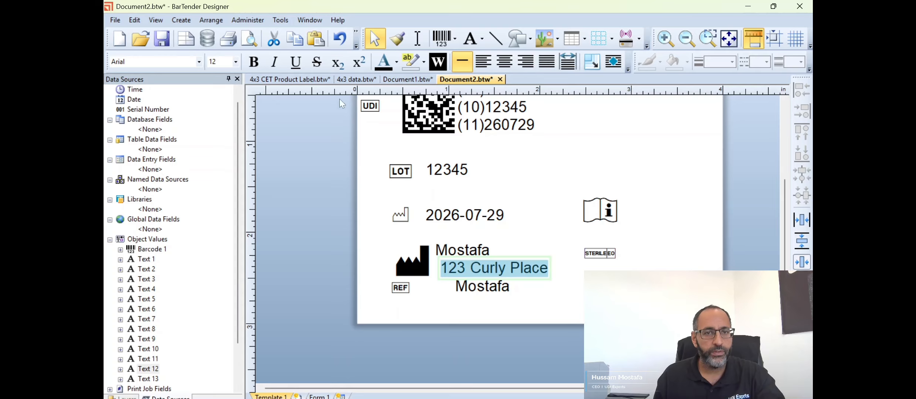
left_click(235, 61)
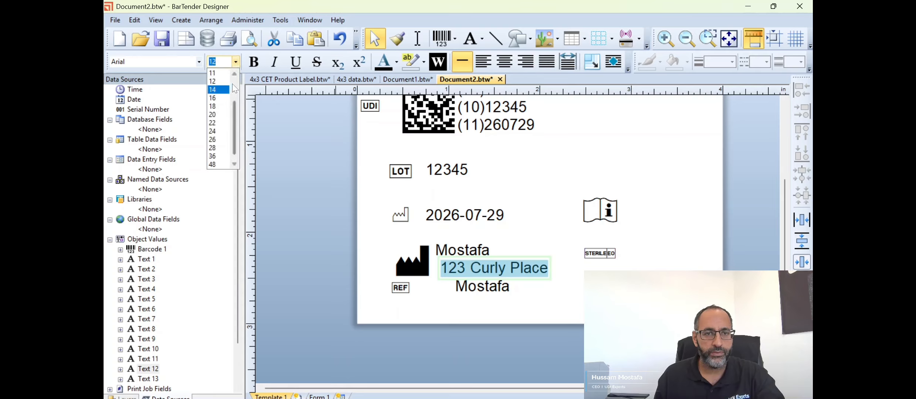
scroll(238, 70, "up", 2)
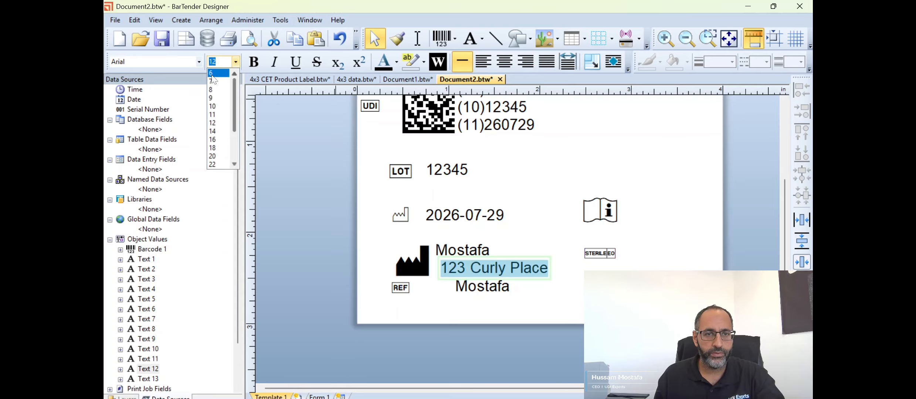
left_click(212, 73)
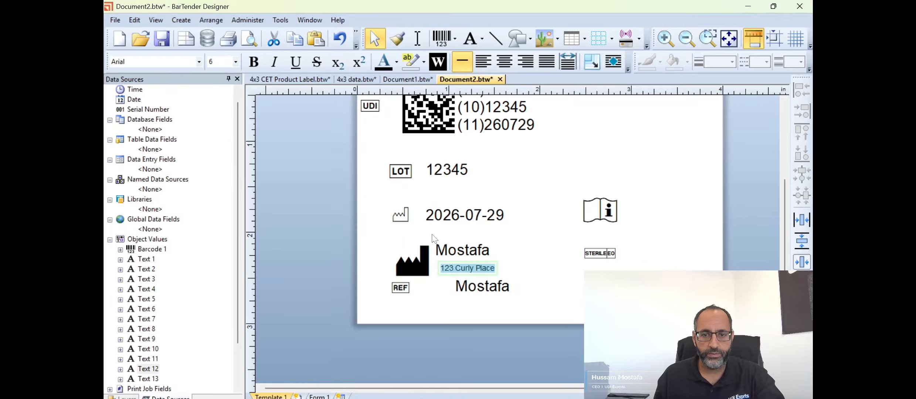
left_click(468, 269)
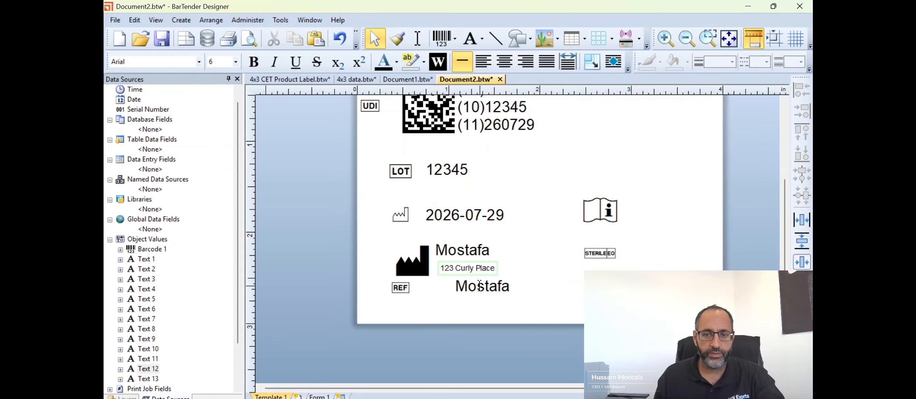
- Shift the lowest manufacturer's name line slightly left and set its font size to 6
double_click(480, 286)
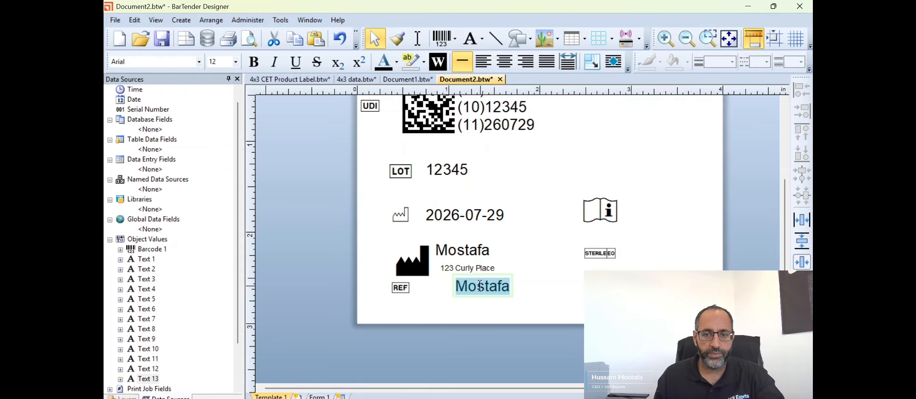
left_click(453, 284)
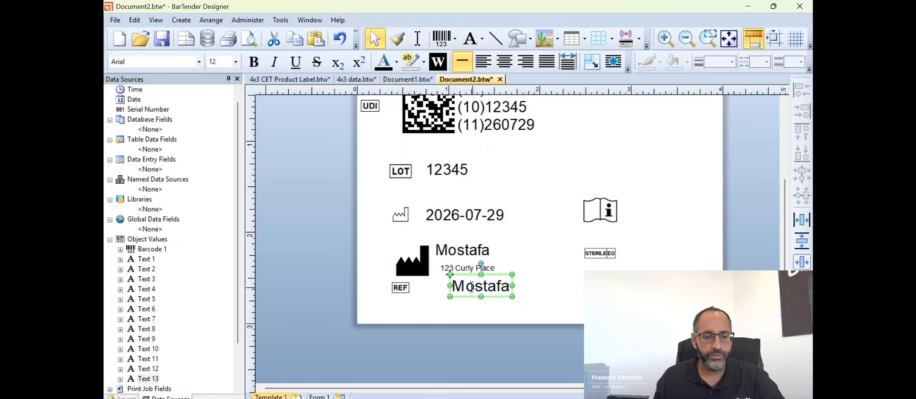
scroll(471, 287, "up", 1)
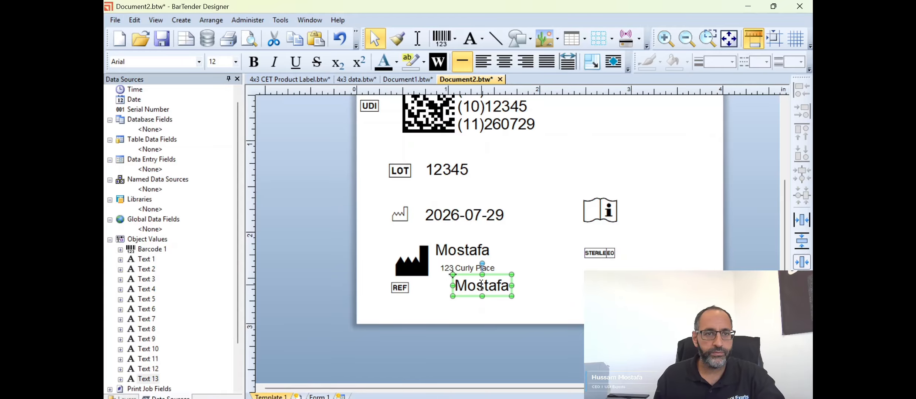
double_click(482, 284)
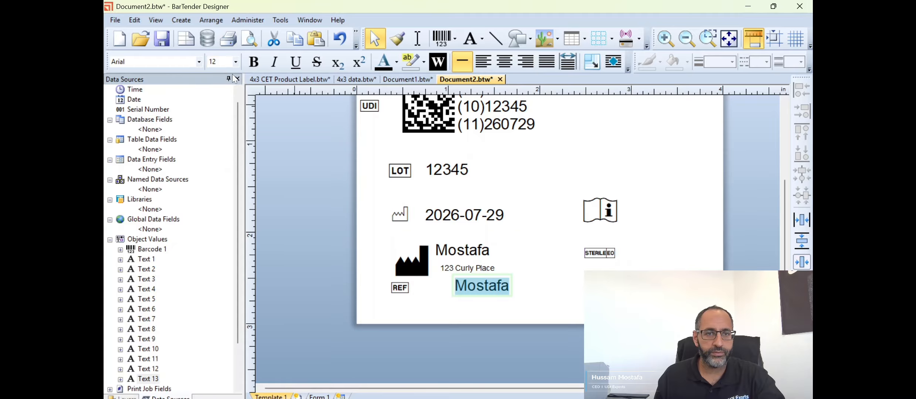
left_click(236, 62)
left_click(223, 78)
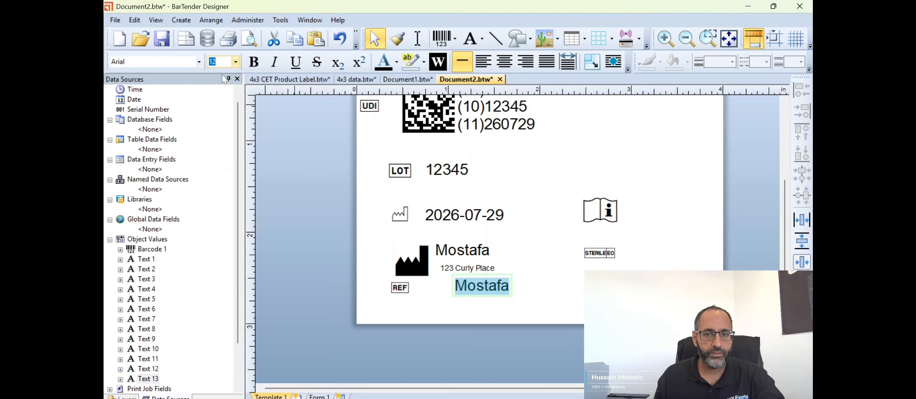
type("6")
key("Return")
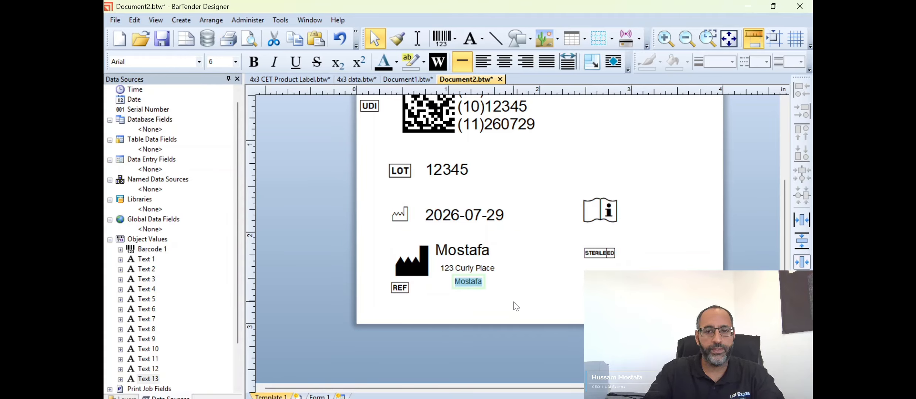
- Replace the lowest name line with the manufacturer's city, state, postal code and country, and left-align it with the name line
type("H")
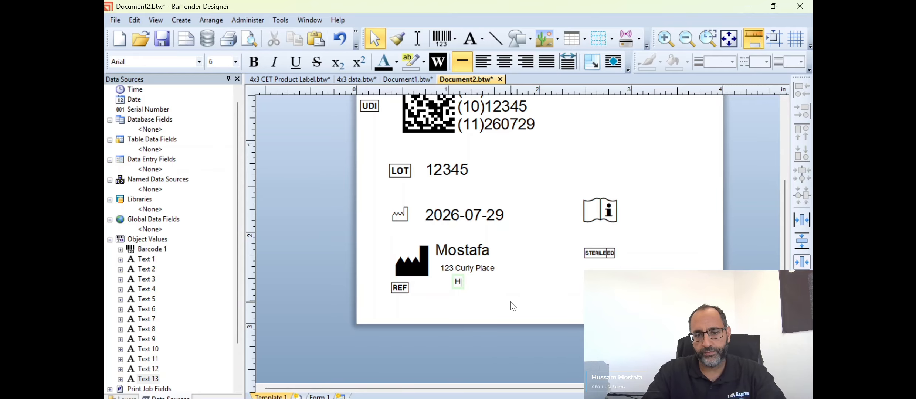
type("ickory H")
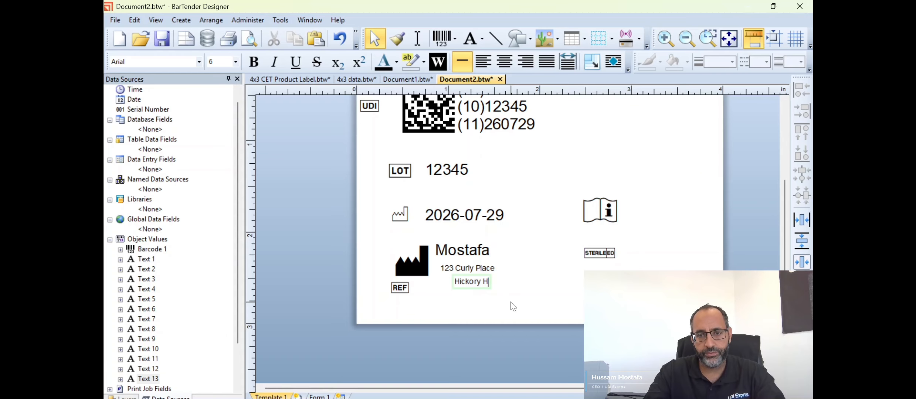
type("ills, IL ")
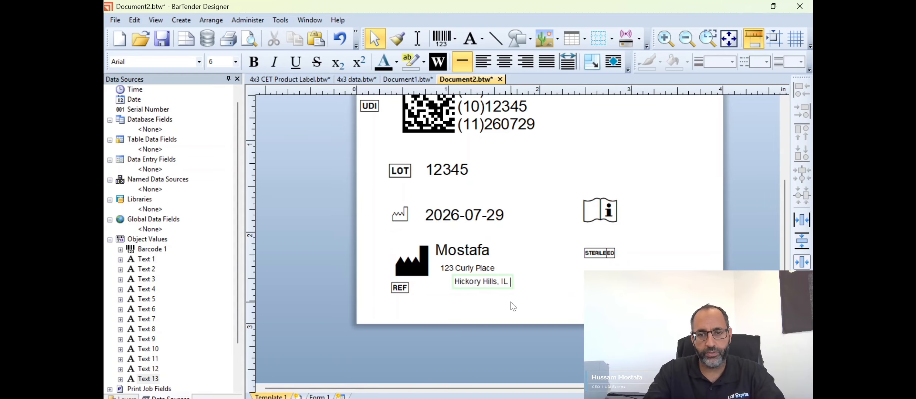
type("60")
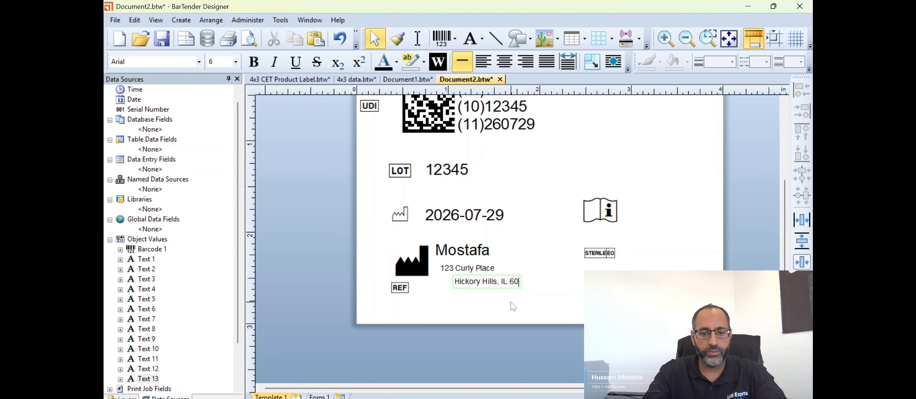
type("455 USA")
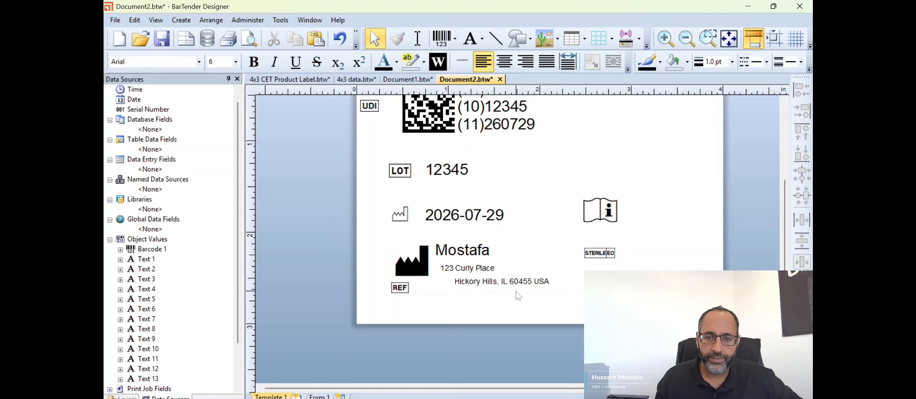
left_click_drag(521, 288, 501, 282)
left_click(529, 264)
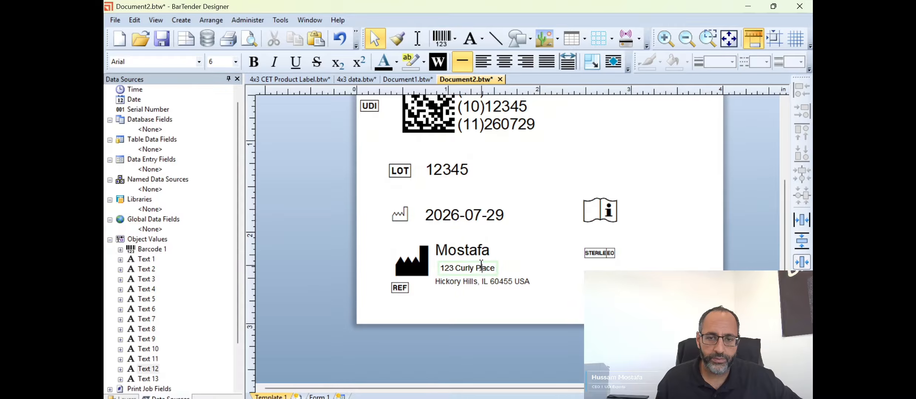
- Move the REF symbol up between the LOT symbol and the manufacture date symbol
left_click(397, 294)
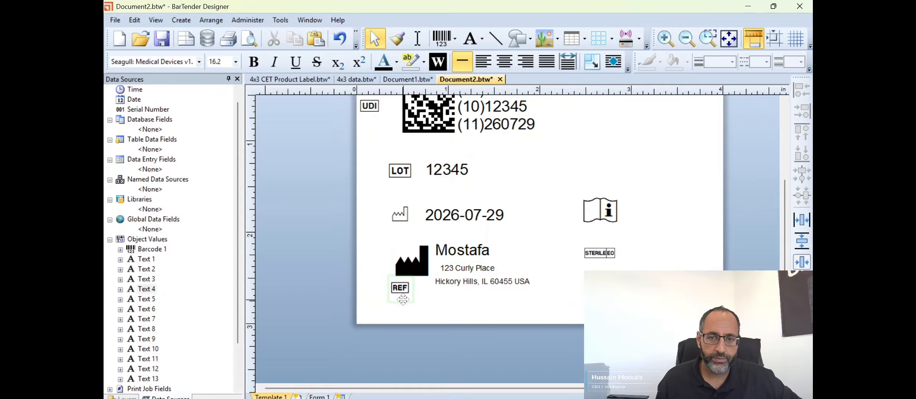
left_click_drag(403, 299, 406, 211)
left_click(405, 327)
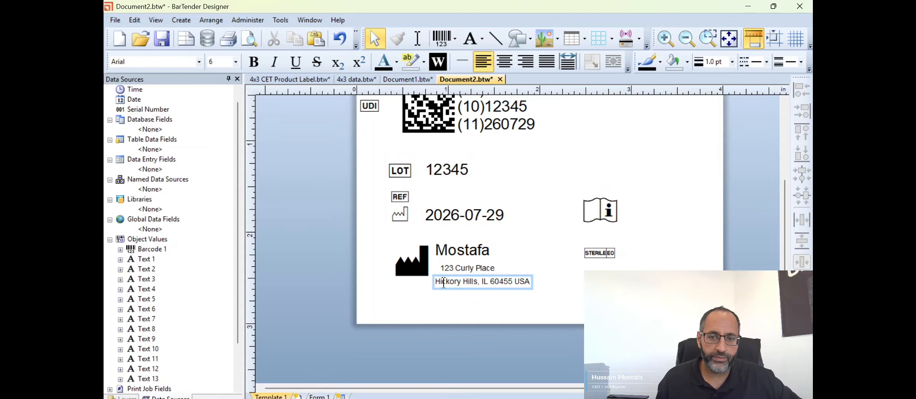
- Enlarge the manufacturer symbol to about 0.4 in wide and set the manufacturer's name beside it to font size 10
left_click(406, 282)
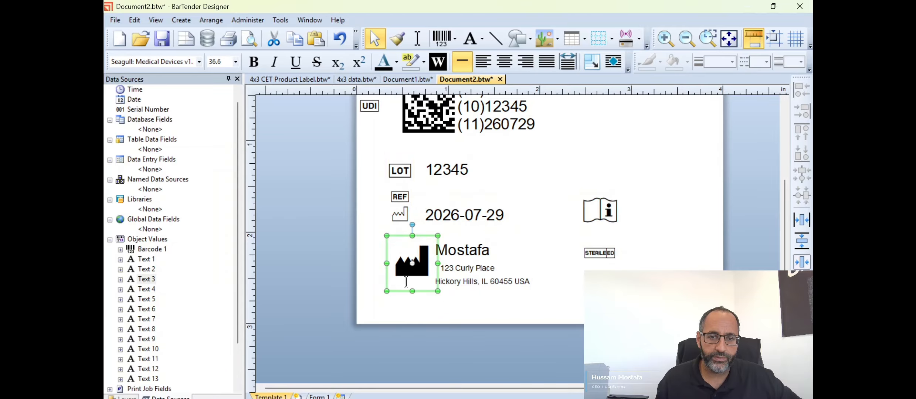
left_click_drag(387, 291, 380, 298)
left_click(473, 254)
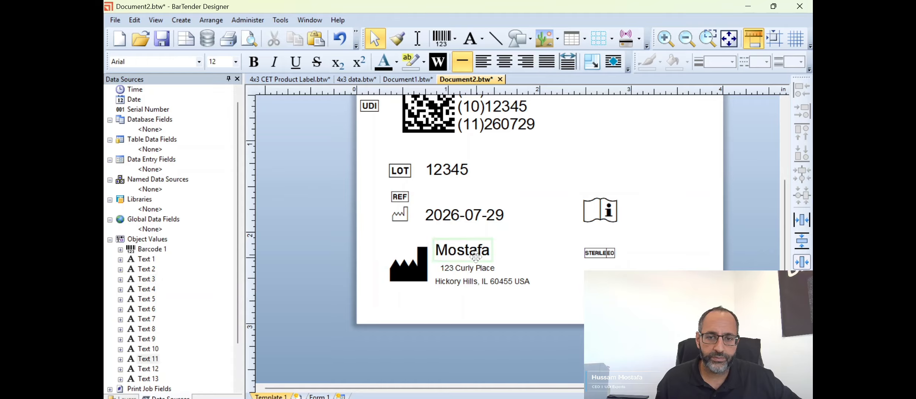
double_click(475, 251)
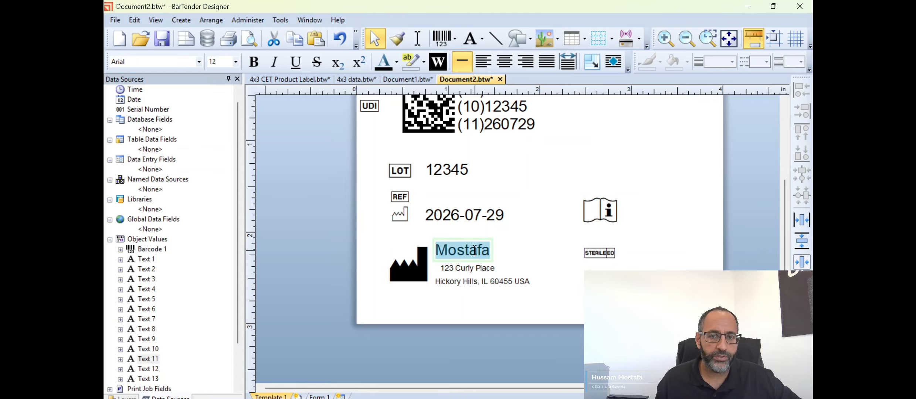
left_click(238, 63)
left_click(221, 108)
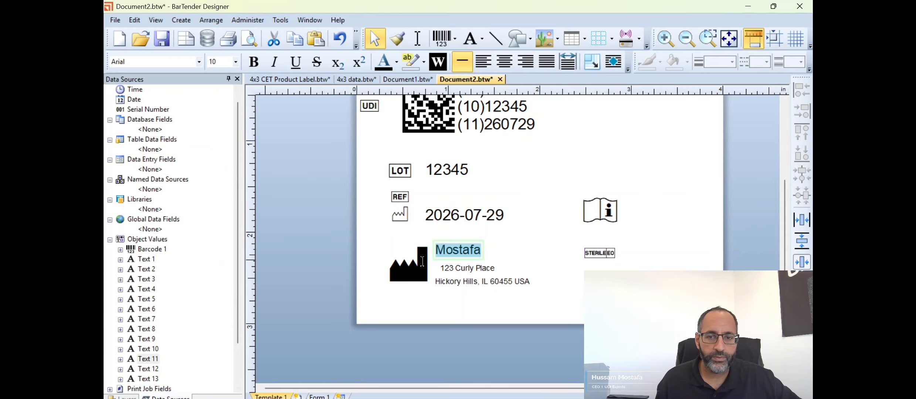
- Left-align the street address line with the manufacturer's name and adjust the spacing of the two address lines
left_click(463, 266)
mouse_move(462, 267)
left_mouse_down()
mouse_move(455, 275)
mouse_move(466, 279)
left_mouse_up()
left_click(464, 278)
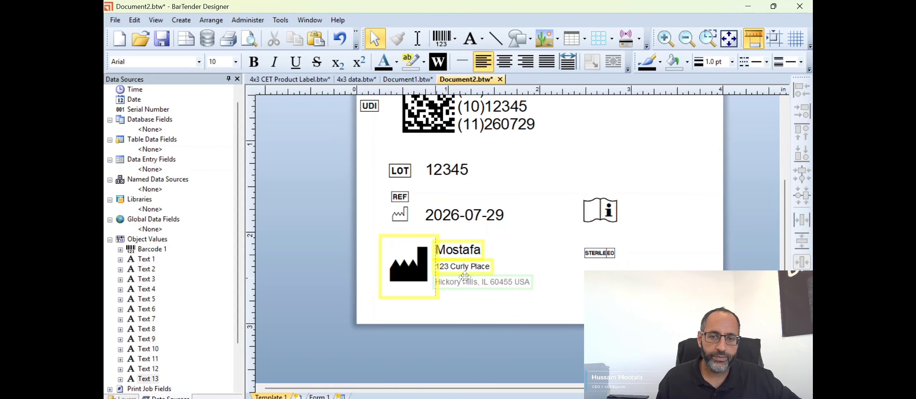
left_click(469, 305)
- Copy the lot number text 12345 and place the copy beside the REF symbol
scroll(469, 305, "up", 2)
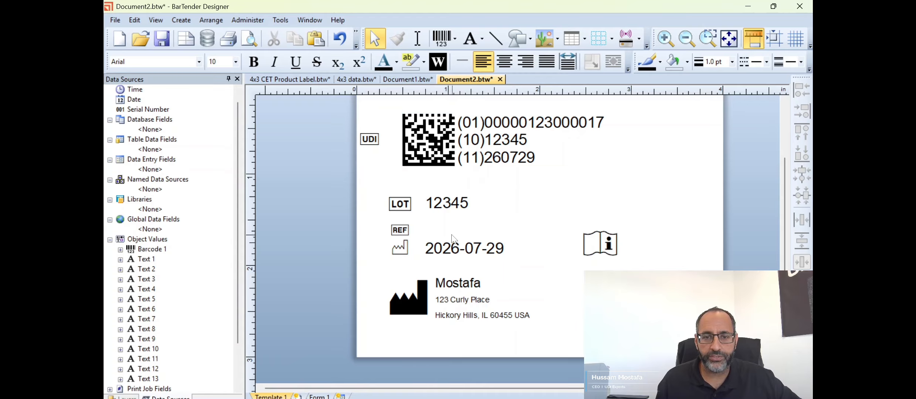
left_click(449, 212)
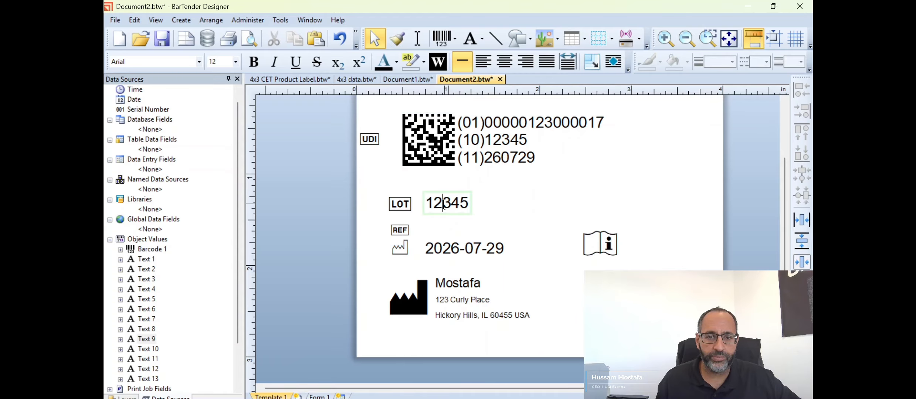
left_click(459, 232)
key("ctrl+v")
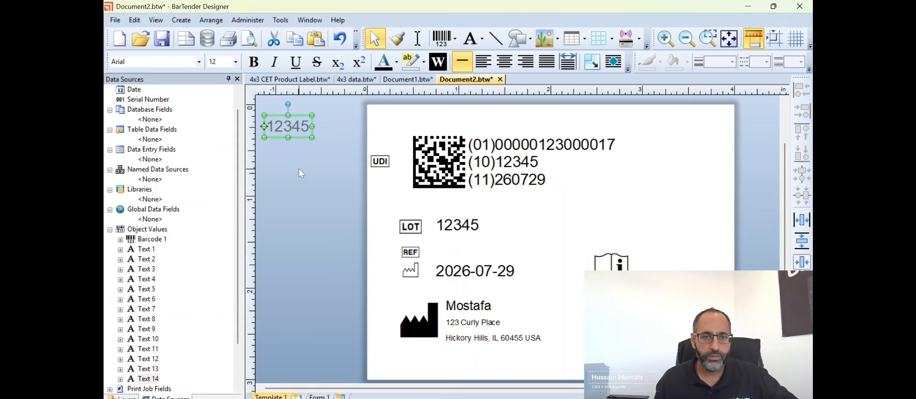
left_click_drag(304, 139, 473, 266)
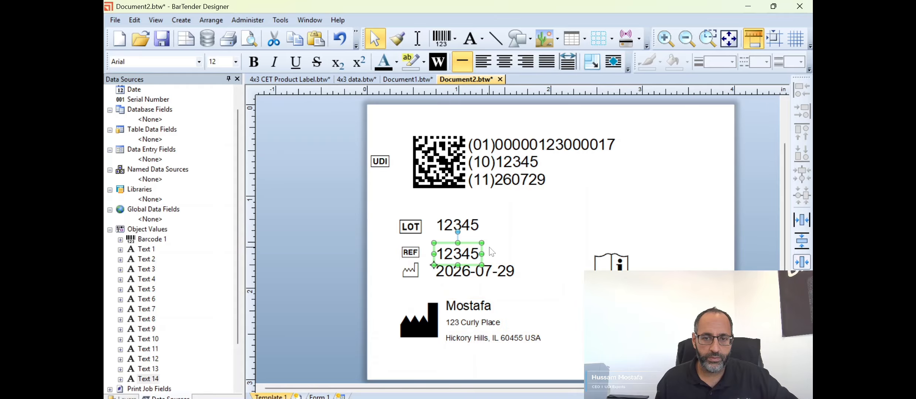
- Change the copied text beside the REF symbol to 78910
double_click(457, 248)
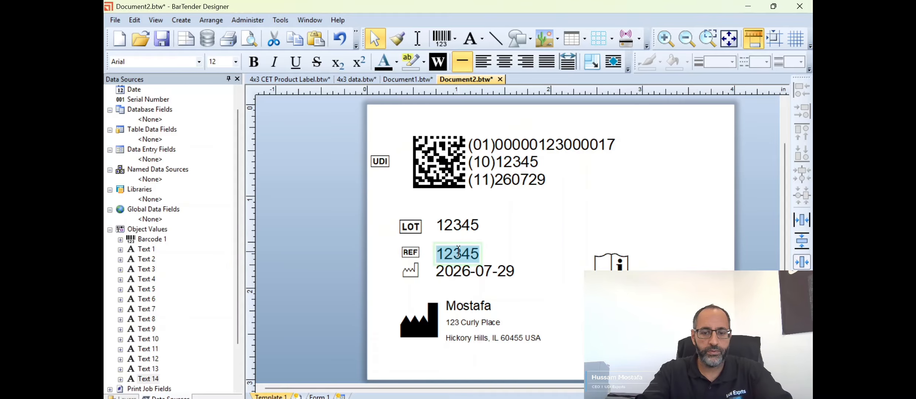
type("78910")
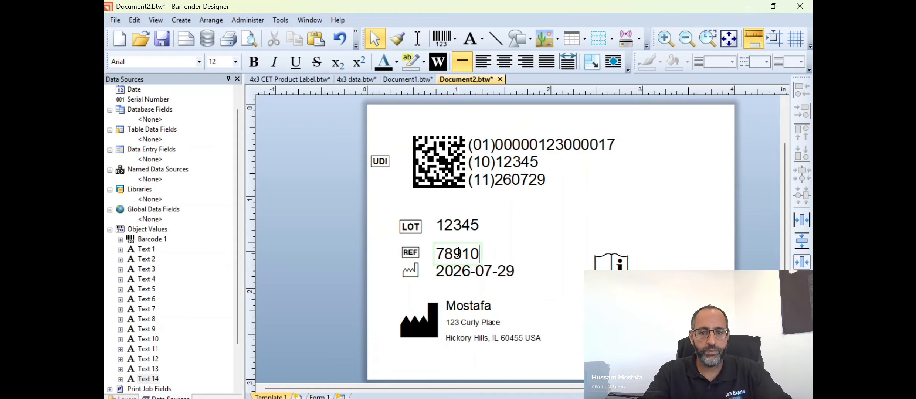
left_click(501, 228)
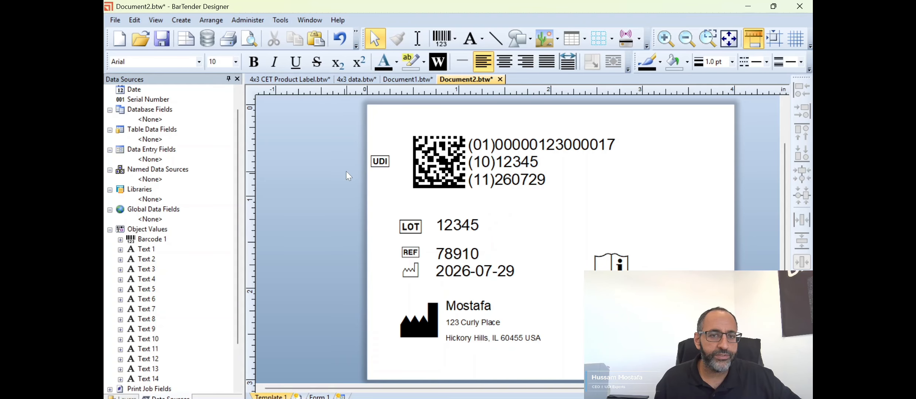
- Add a single-line text object in the empty area beside the barcode's human-readable text
left_click(482, 39)
left_click(484, 65)
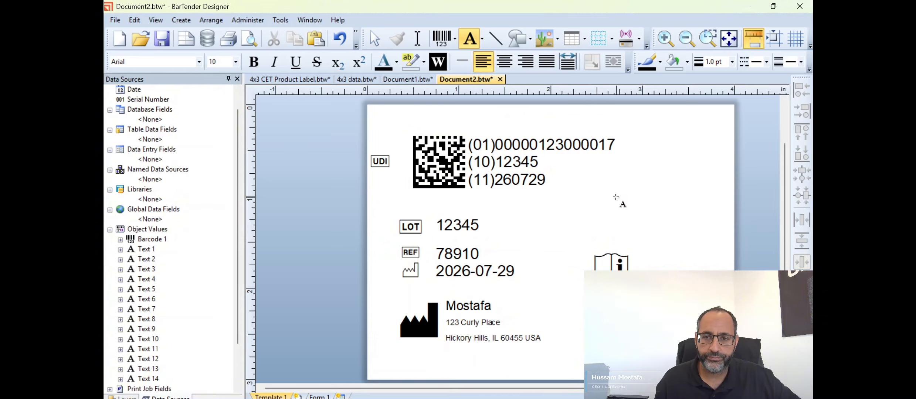
left_click(600, 170)
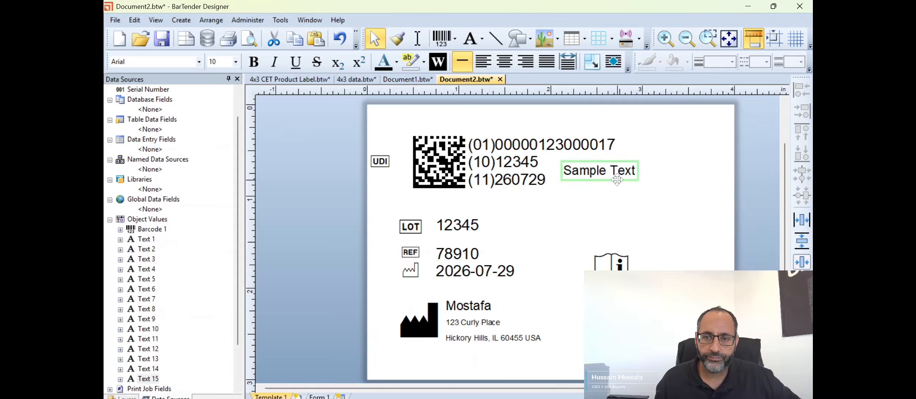
left_click_drag(617, 177, 639, 184)
- Replace the new object's sample text with the product name Super Catheter
double_click(622, 176)
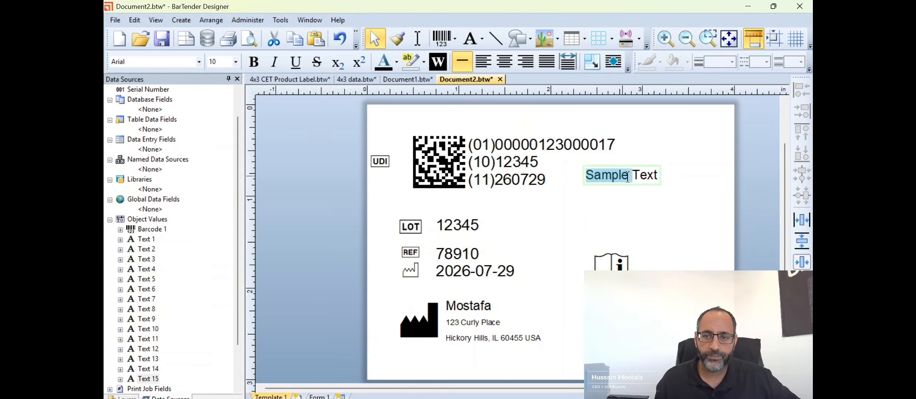
triple_click(633, 177)
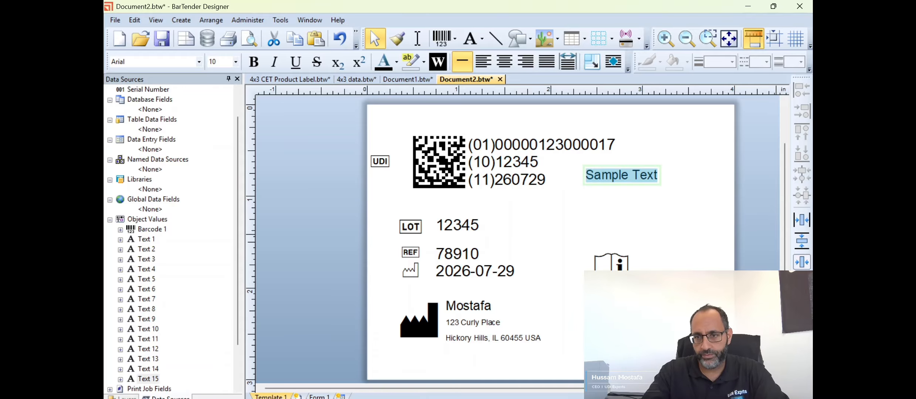
type("Sup")
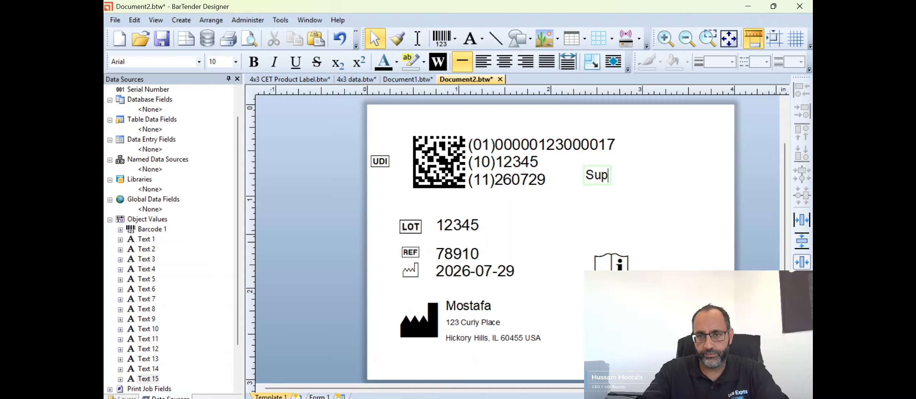
type("er Cathe")
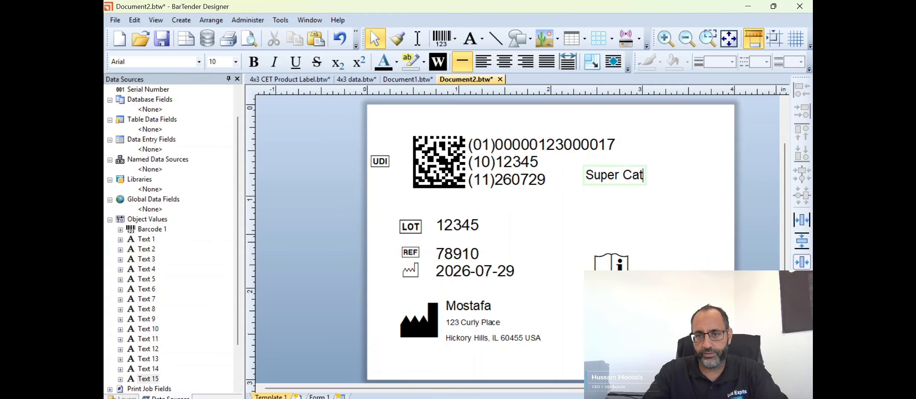
key("BackSpace")
type("heter")
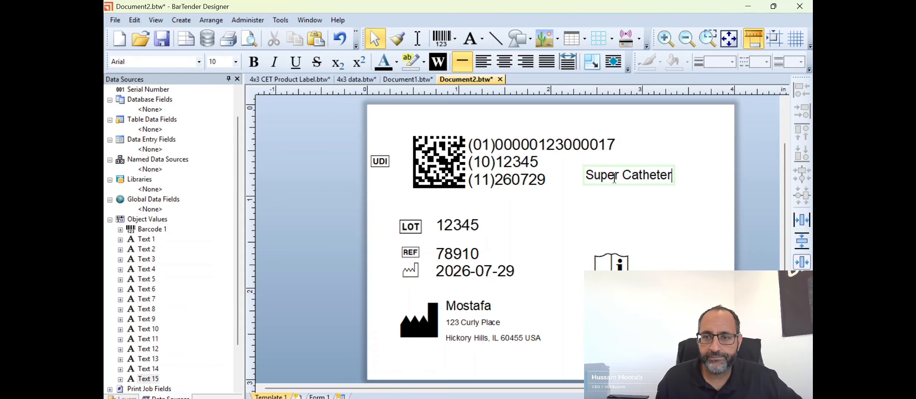
left_click(591, 216)
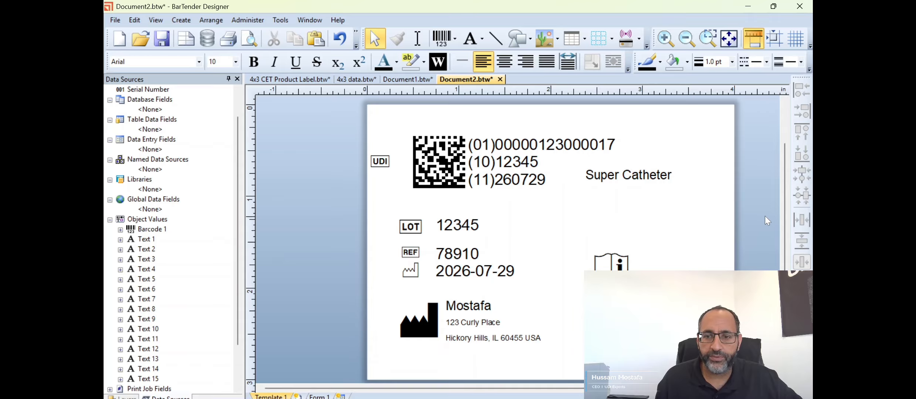
- Browse for a file to open in the Marketing folder under UDI Experts and list all file types
mouse_move(412, 398)
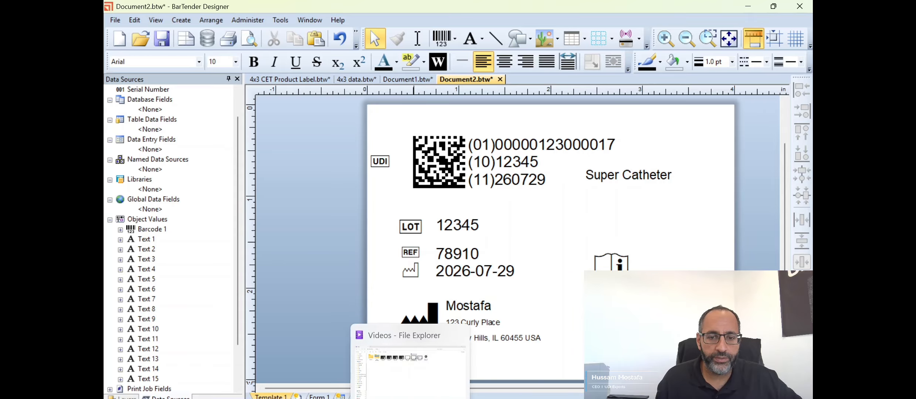
left_click(397, 383)
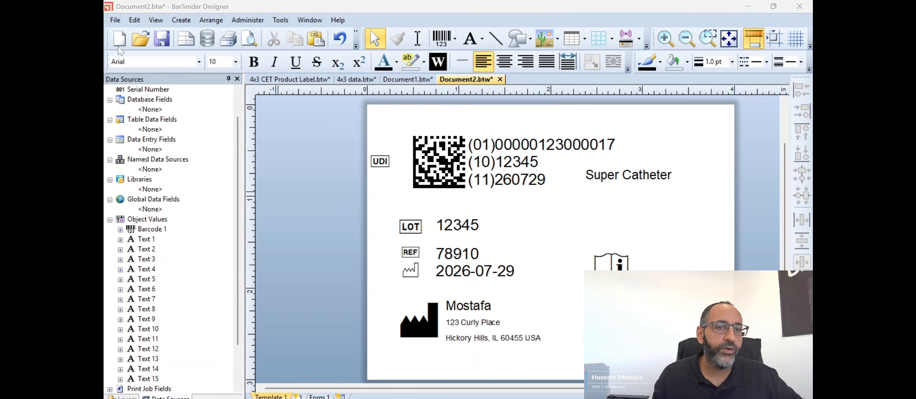
left_click(143, 41)
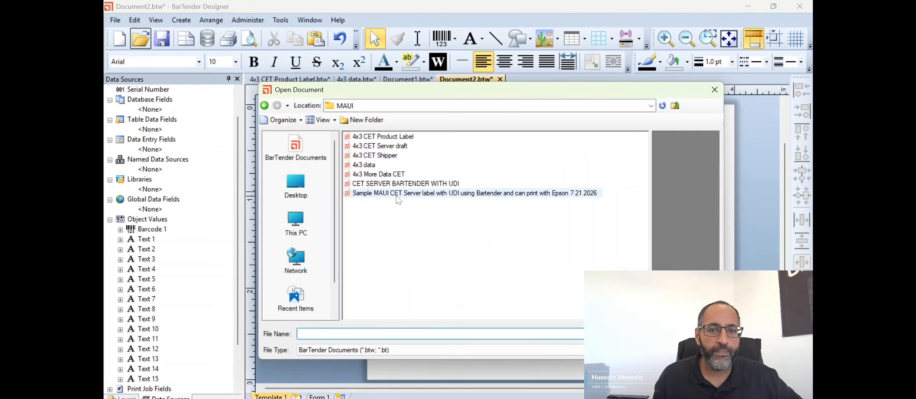
scroll(331, 227, "up", 1)
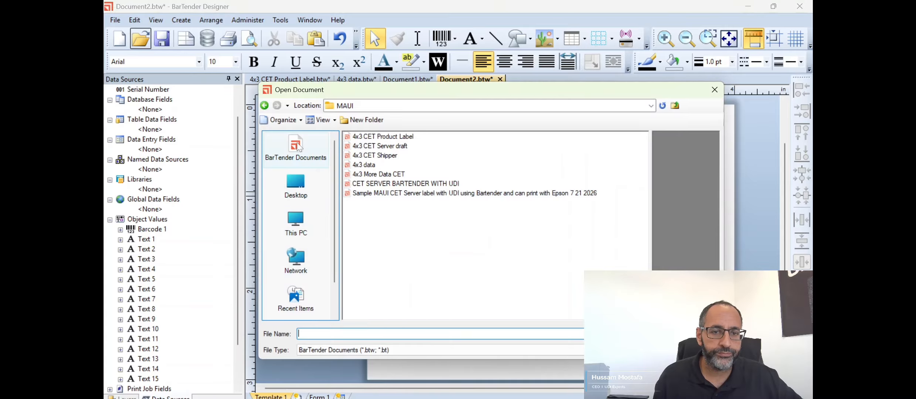
left_click(648, 107)
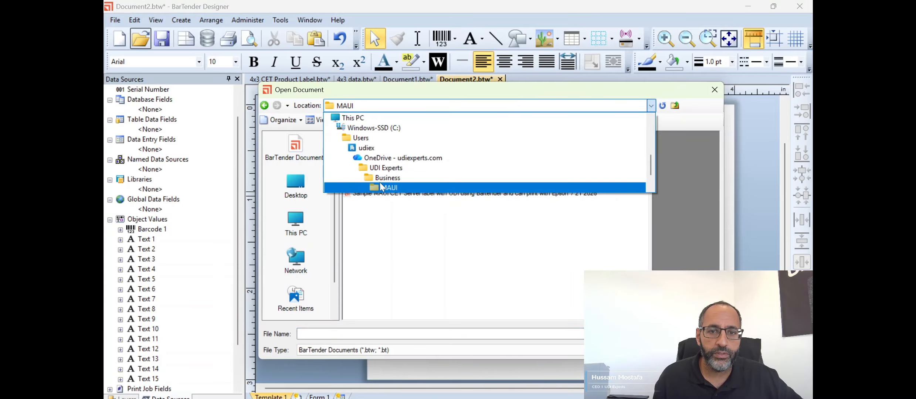
left_click(389, 167)
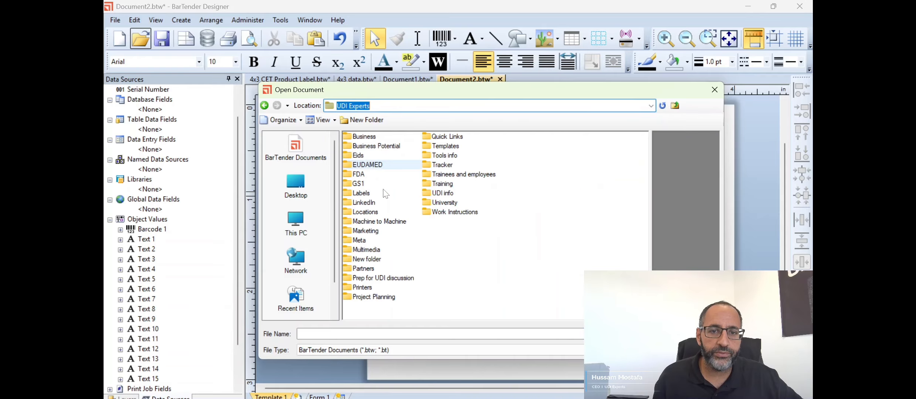
double_click(368, 231)
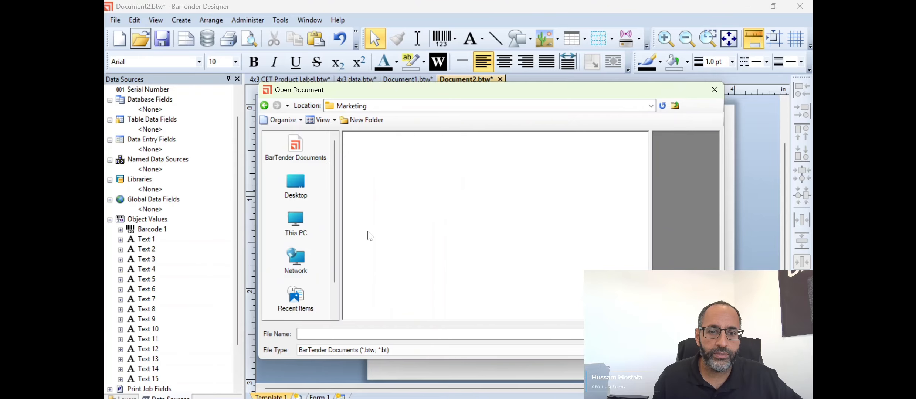
left_click(401, 351)
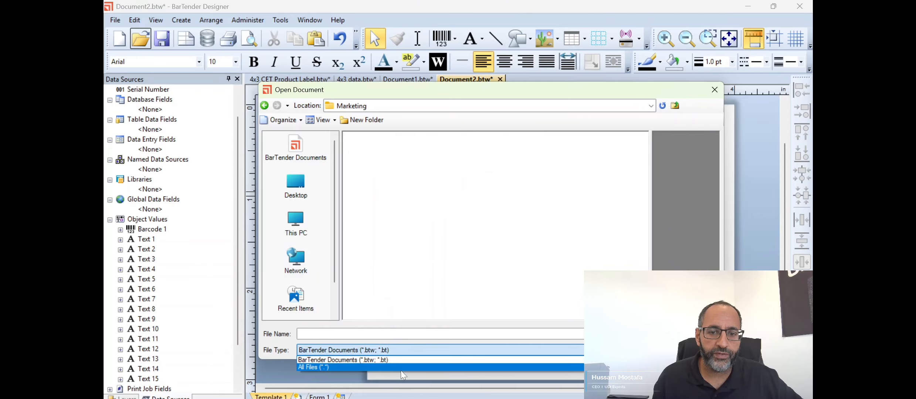
left_click(399, 368)
- Find the UDI Experts logo among the Marketing folder's files and bring it onto the label
scroll(449, 237, "down", 3)
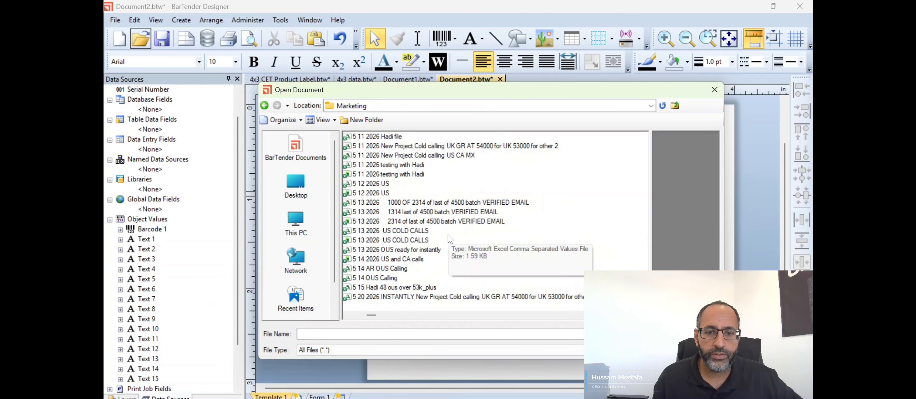
scroll(448, 237, "down", 6)
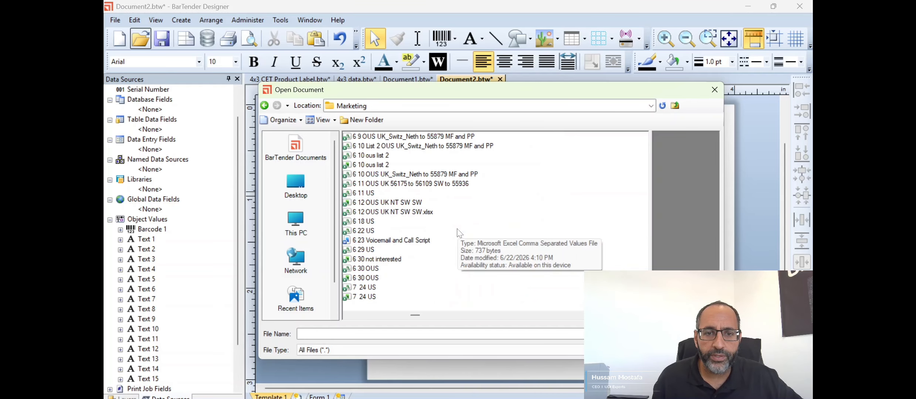
scroll(460, 233, "up", 10)
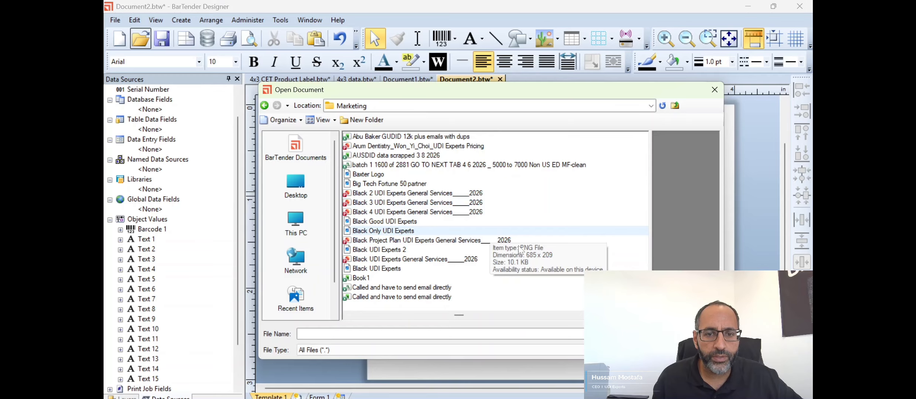
scroll(441, 237, "down", 8)
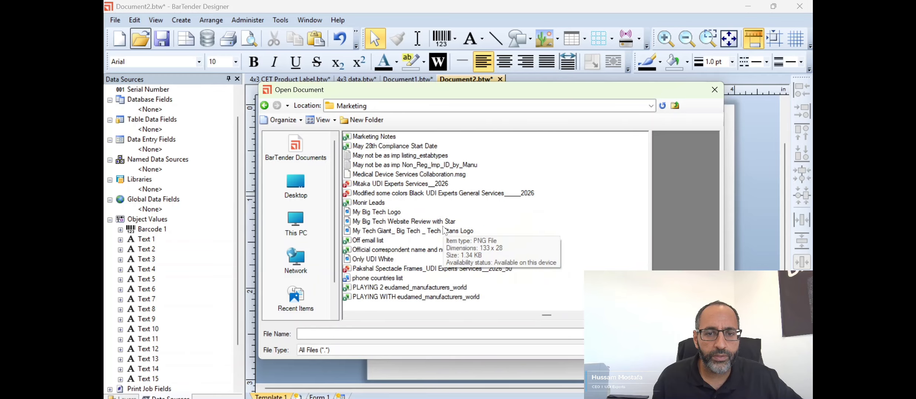
scroll(445, 231, "down", 5)
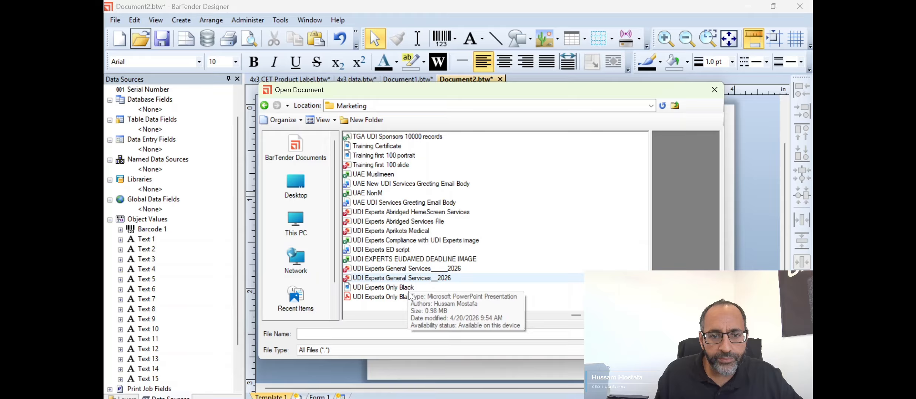
scroll(410, 296, "down", 6)
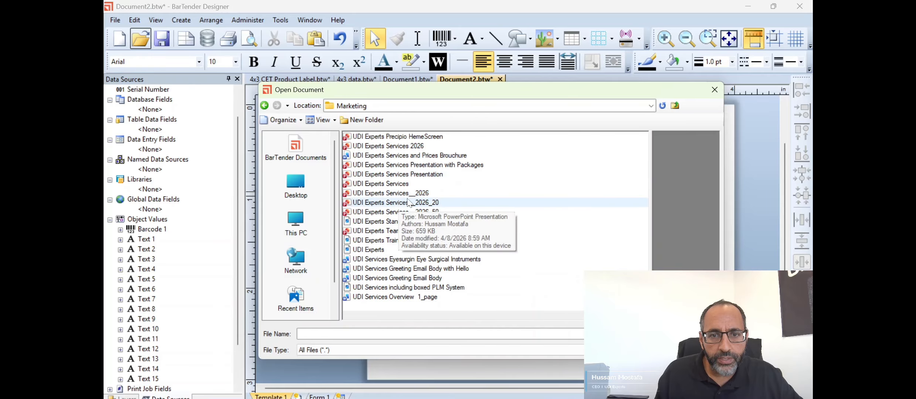
scroll(477, 213, "down", 5)
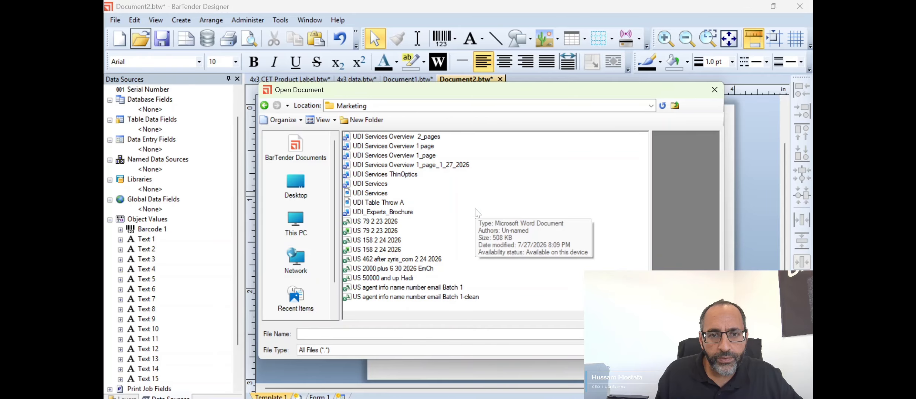
scroll(477, 213, "down", 2)
scroll(477, 213, "up", 2)
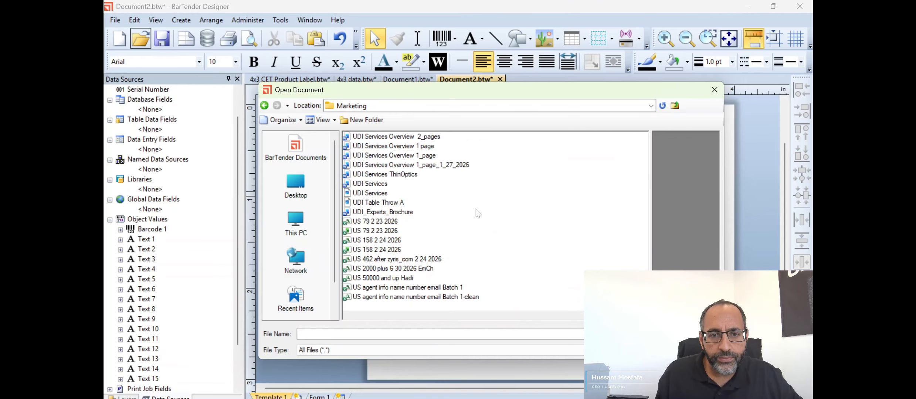
scroll(478, 214, "up", 5)
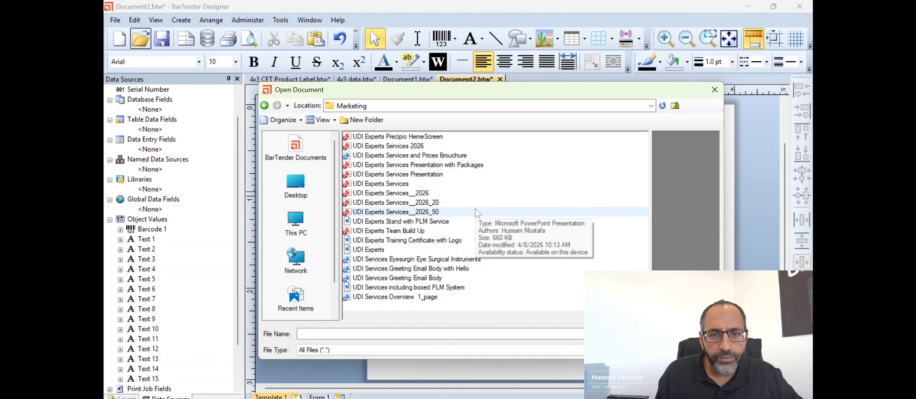
scroll(475, 208, "up", 6)
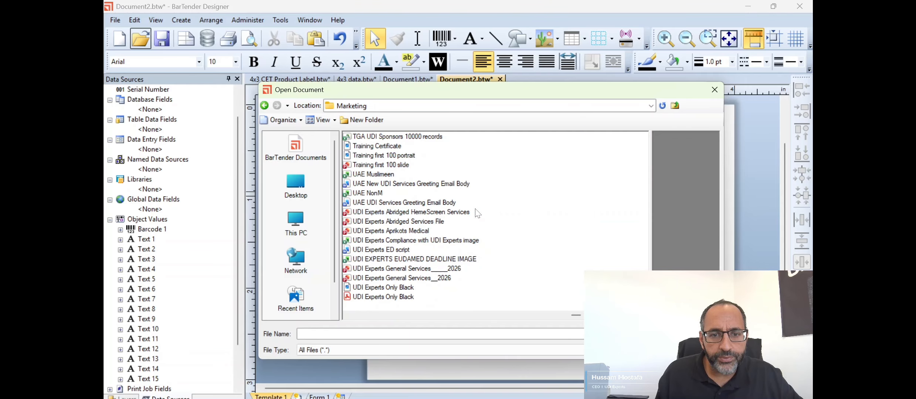
double_click(380, 296)
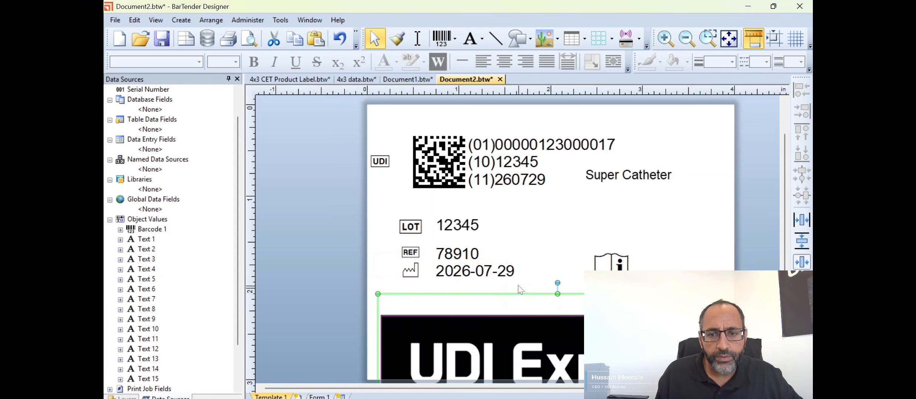
- Shrink the UDI Experts logo to about 0.9 in wide and place it below the Super Catheter text near the label's edge
left_click_drag(509, 296, 485, 119)
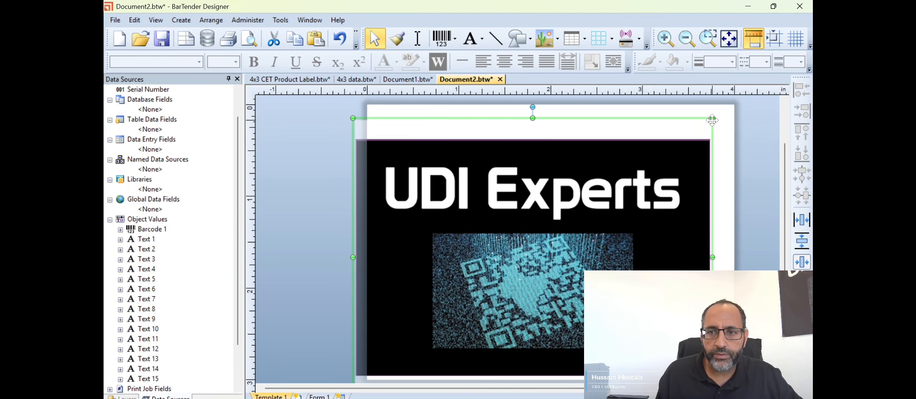
left_click_drag(713, 118, 437, 285)
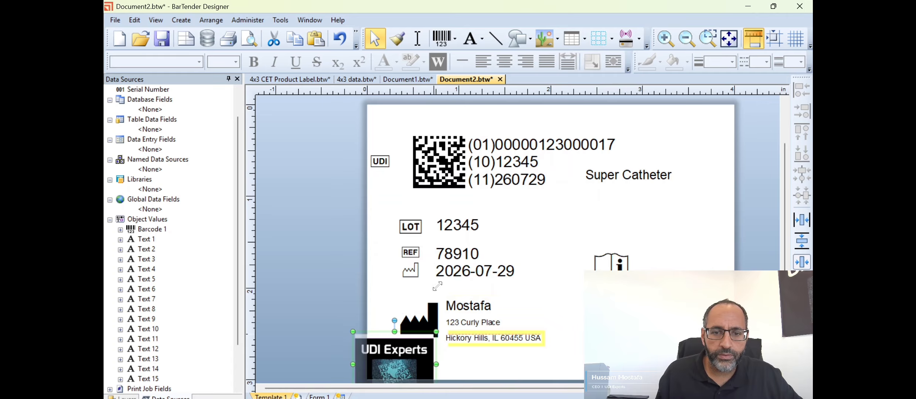
left_click_drag(379, 335, 668, 195)
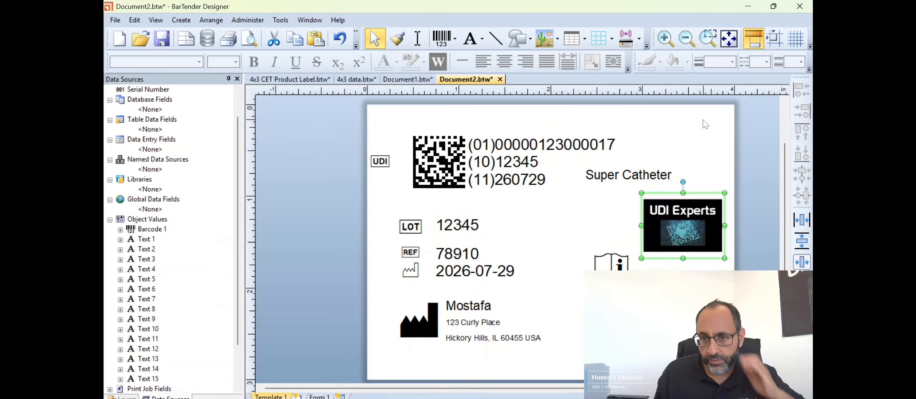
- Move the Super Catheter text down above the booklet symbol and the UDI Experts logo up beside the barcode text
left_click(619, 175)
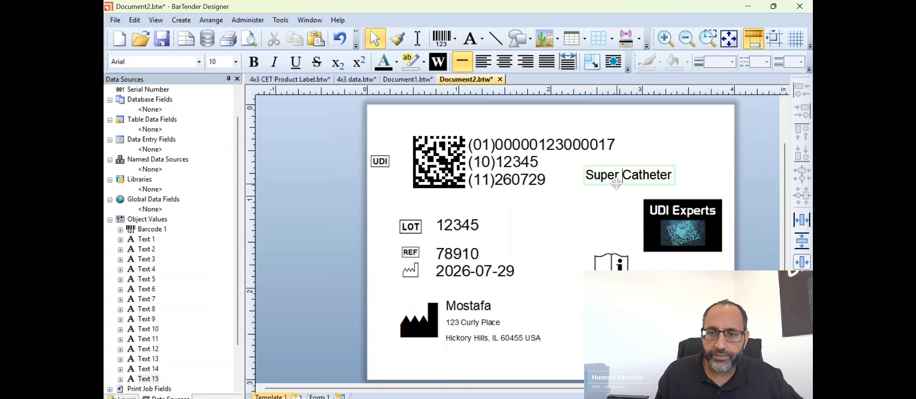
left_click_drag(617, 183, 623, 236)
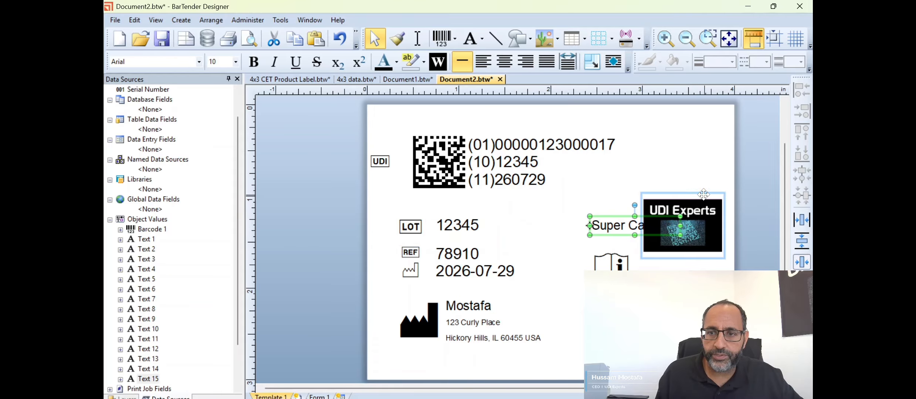
left_click_drag(701, 197, 703, 142)
left_click(689, 275)
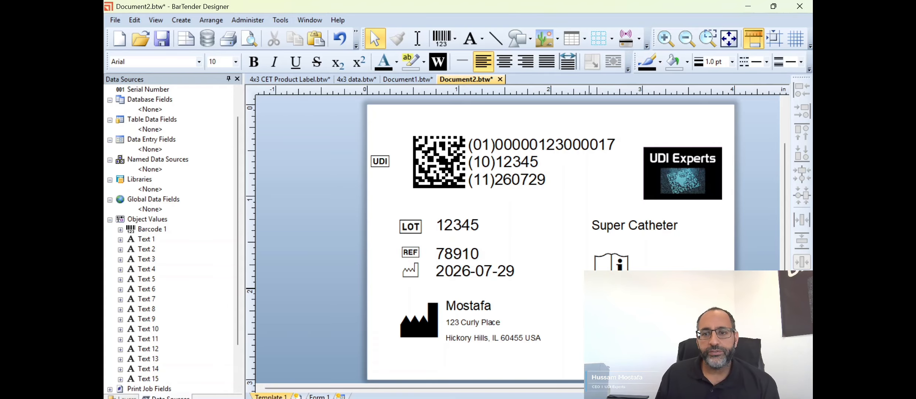
- Print one copy of the label on the EPSON CW-C4000u printer
left_click(118, 24)
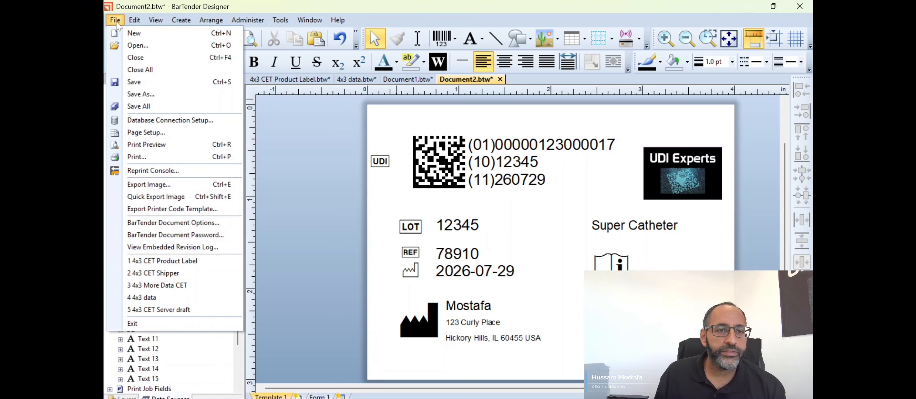
left_click(147, 158)
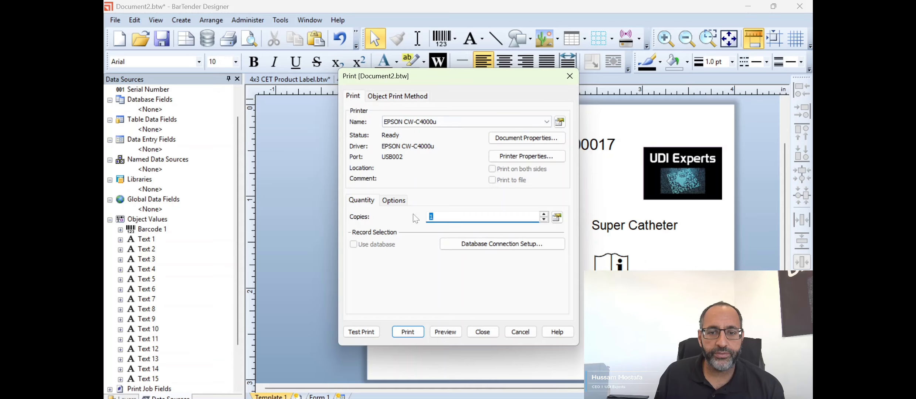
left_click(415, 336)
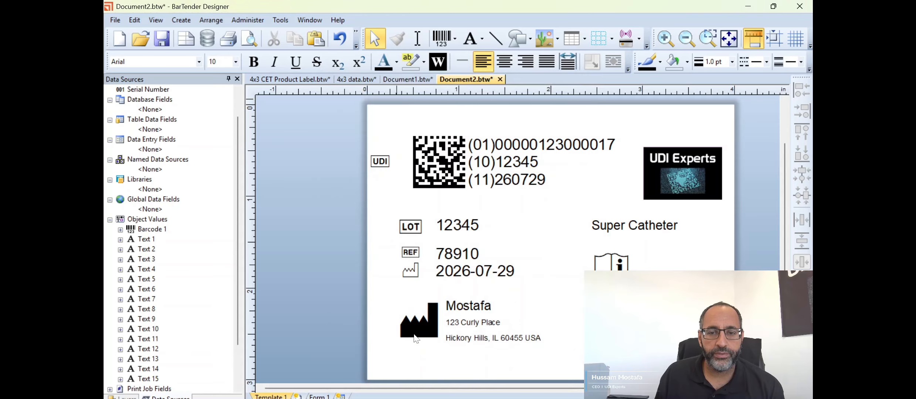